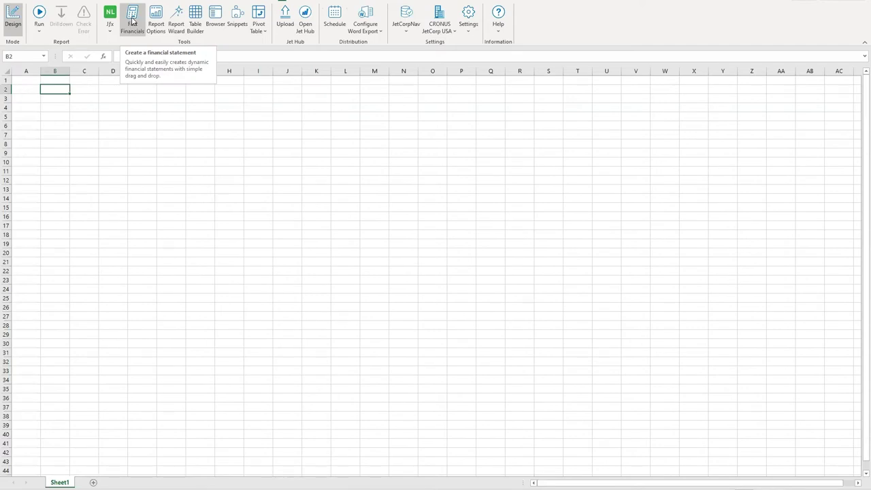
Start a Fast Financials statement with all the default columns and include the column headers
click(132, 23)
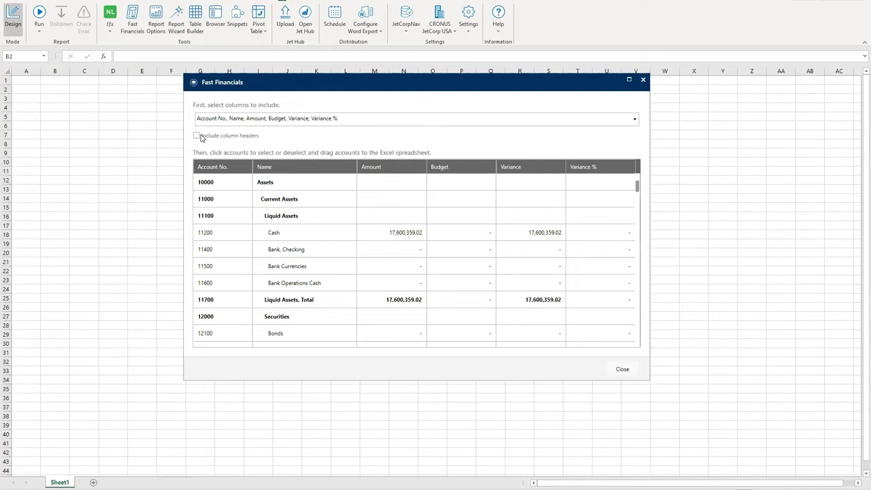
click(389, 122)
click(480, 105)
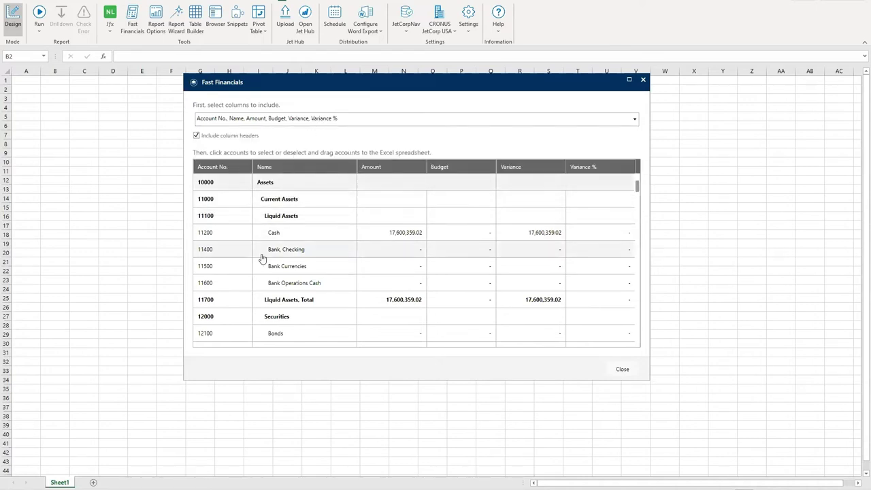
Place the general ledger accounts from Assets through COGS on the blank sheet at cell B3 and close Fast Financials
scroll(263, 259, down, 10)
scroll(262, 259, down, 15)
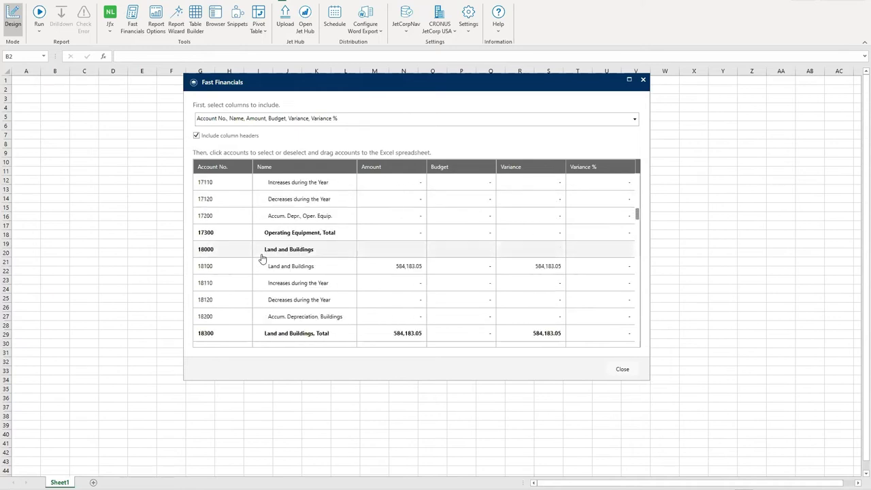
scroll(263, 258, down, 18)
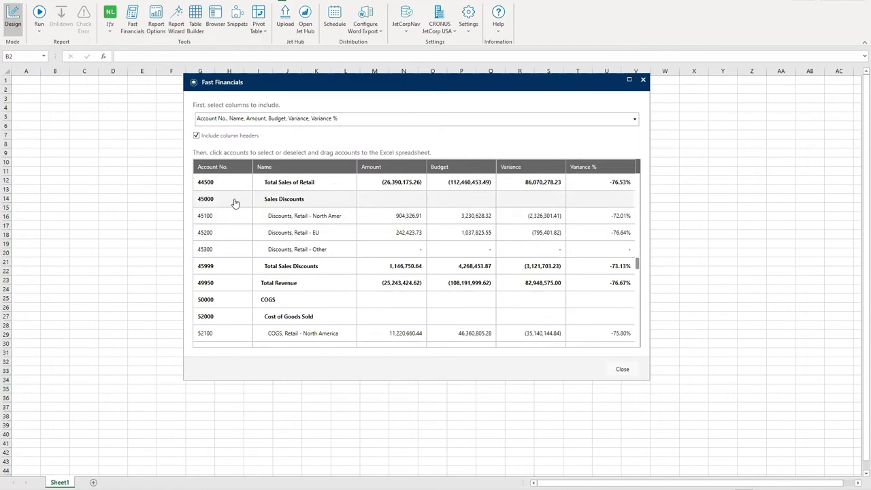
drag(229, 184, 58, 100)
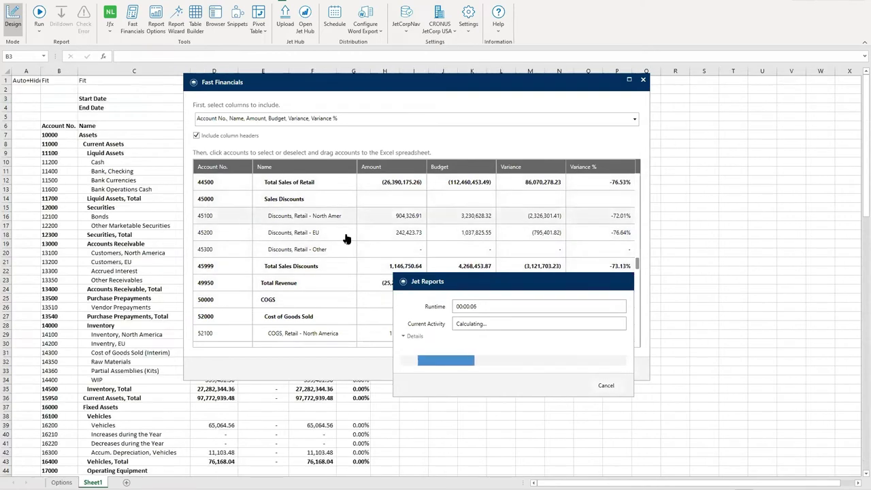
click(643, 82)
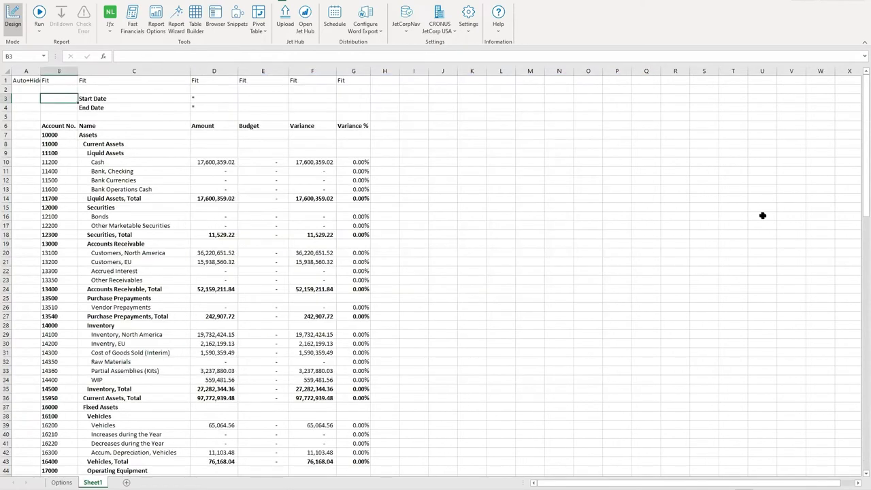
Fill the header row B6:G6 with yellow and set its font colour to red
click(63, 126)
drag(93, 125, 342, 126)
click(44, 2)
click(145, 27)
click(168, 27)
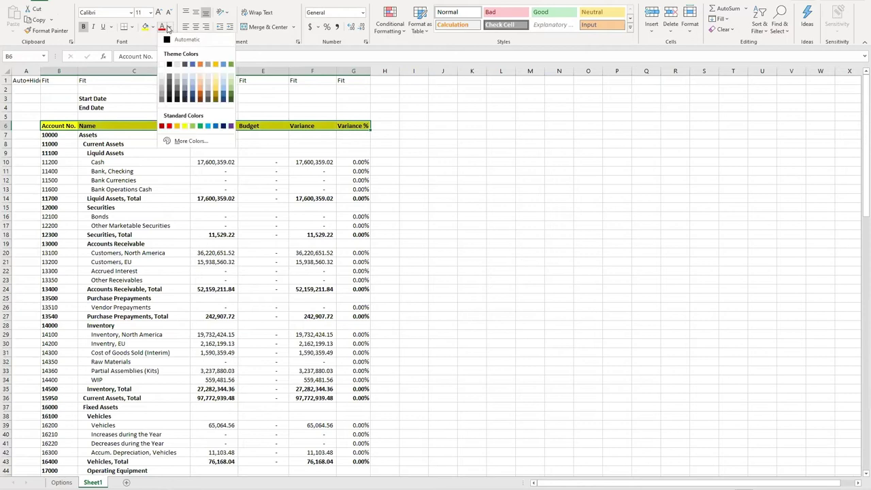
click(161, 65)
click(169, 27)
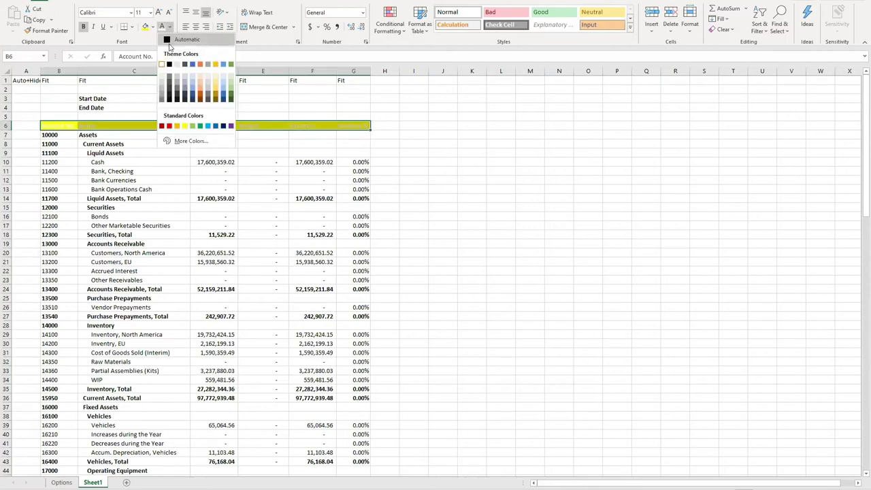
click(171, 125)
click(501, 243)
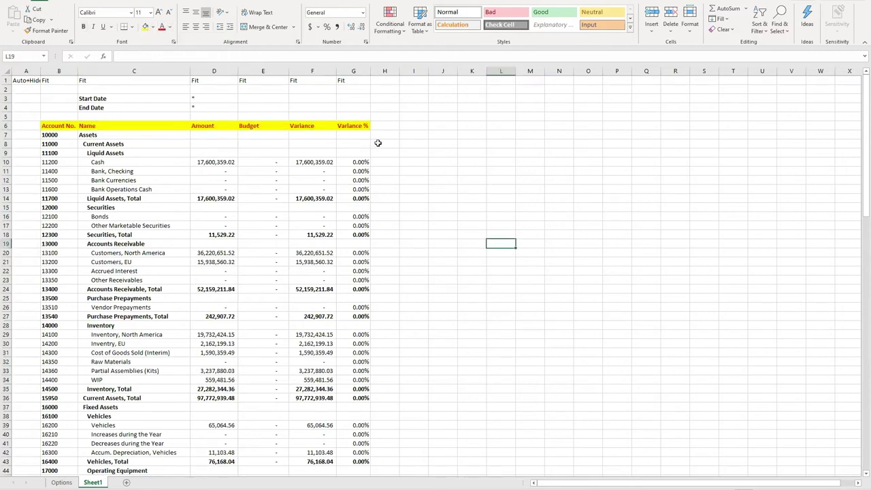
Run the financial statement with the default report options and look through the generated account rows
click(283, 3)
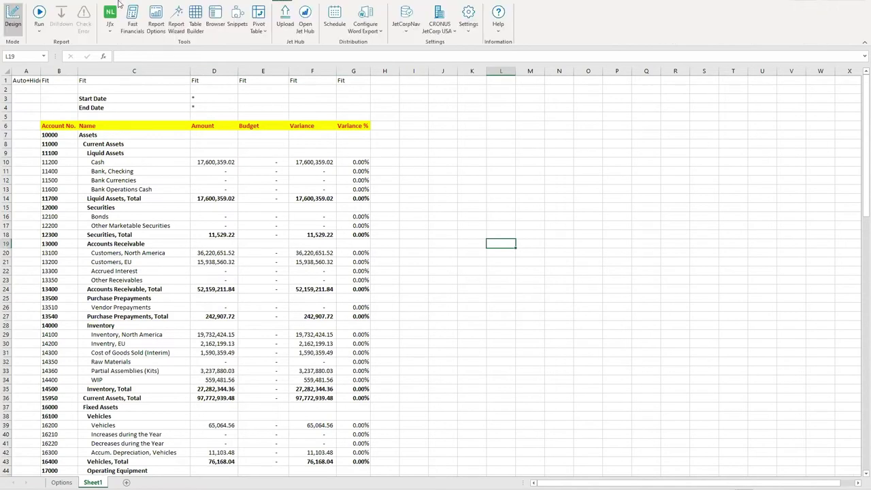
click(39, 16)
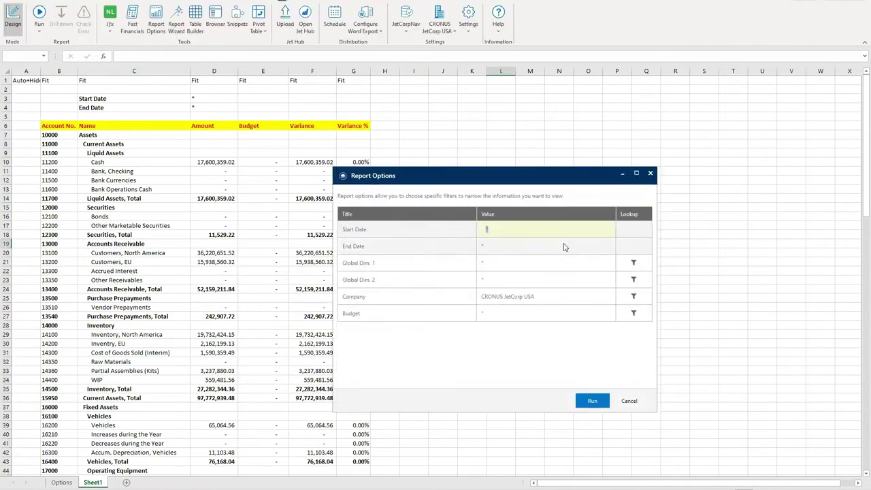
click(592, 400)
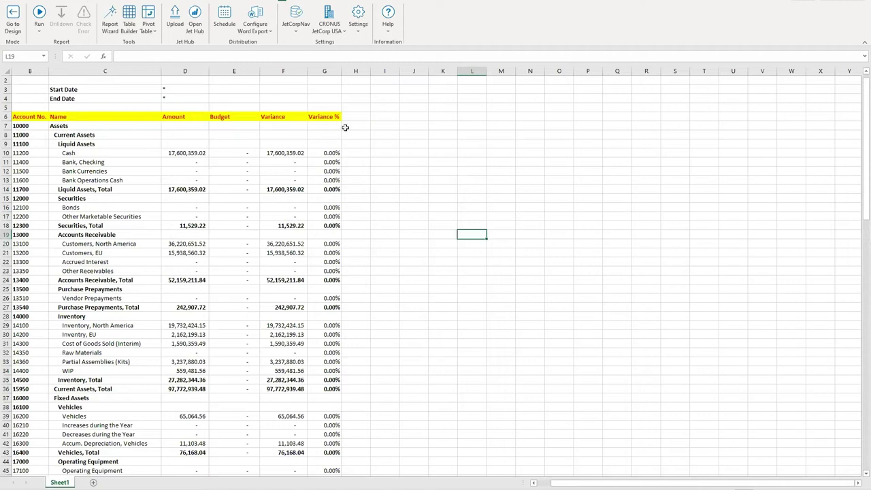
scroll(198, 187, down, 14)
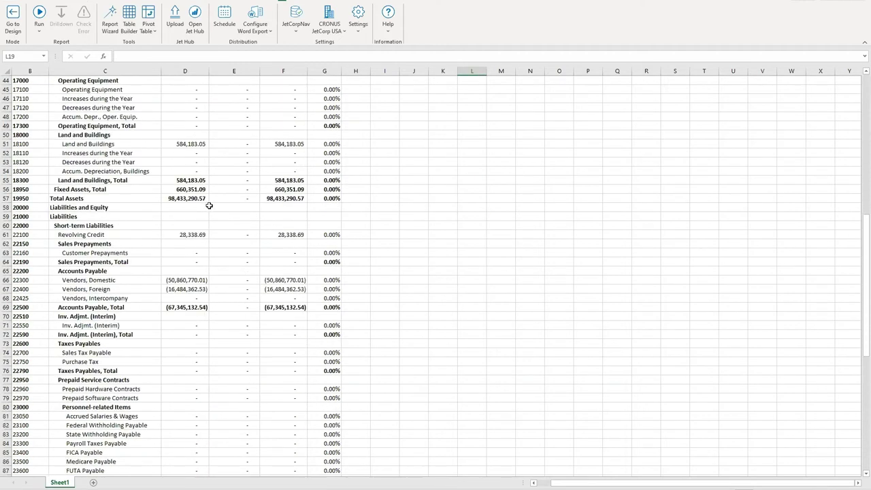
scroll(218, 218, down, 6)
scroll(228, 231, down, 11)
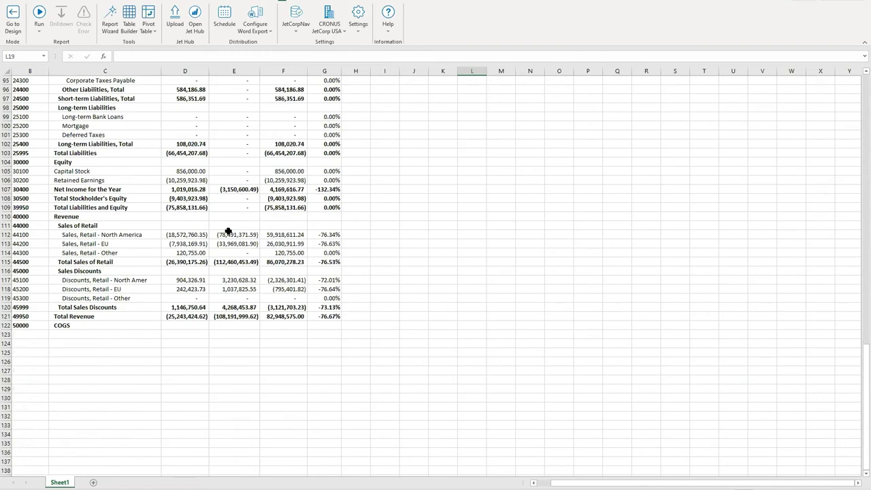
scroll(228, 230, up, 8)
scroll(228, 230, up, 20)
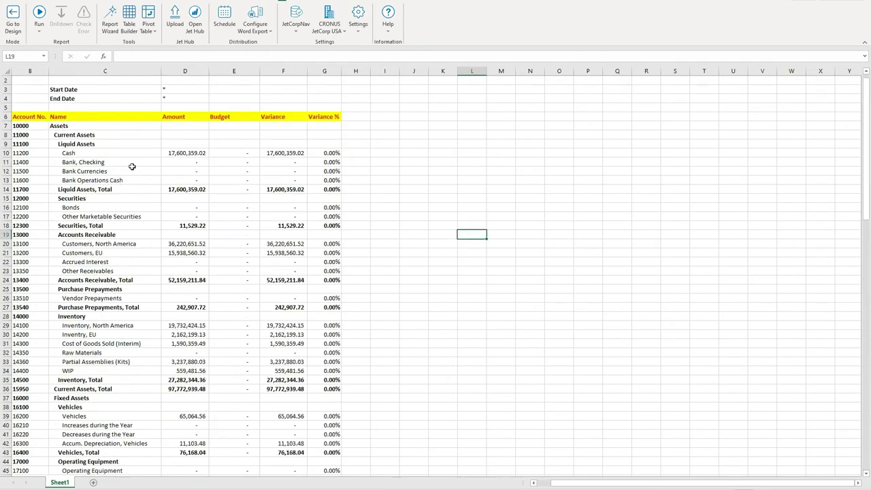
Switch to the NAV030 Jet Analytics workbook, show its Trial Balances sheet and select NavDemoCubes as the data source
mouse_move(278, 489)
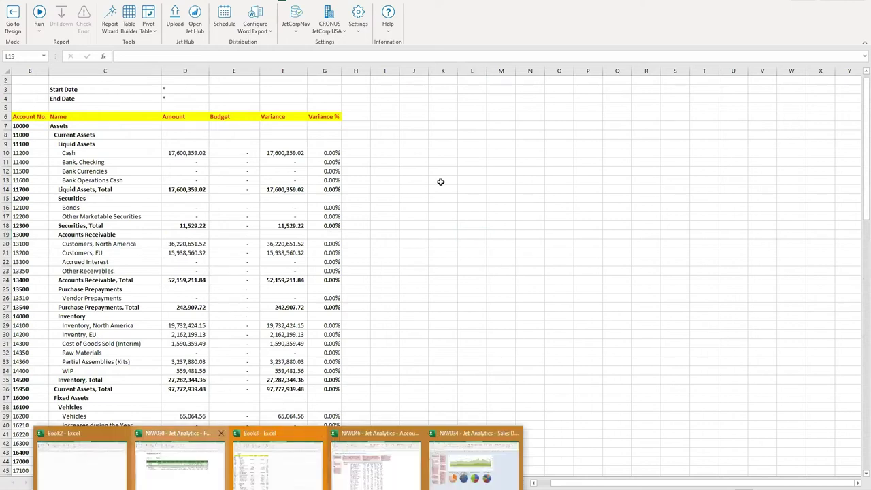
click(180, 463)
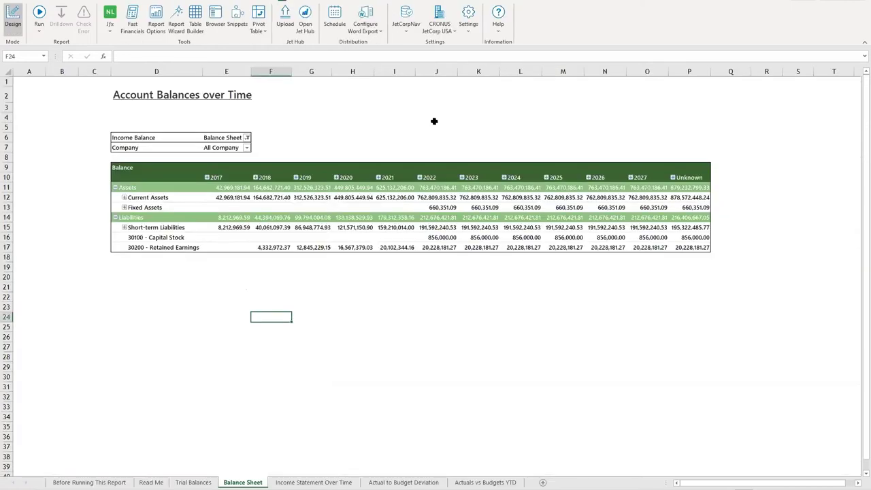
click(194, 483)
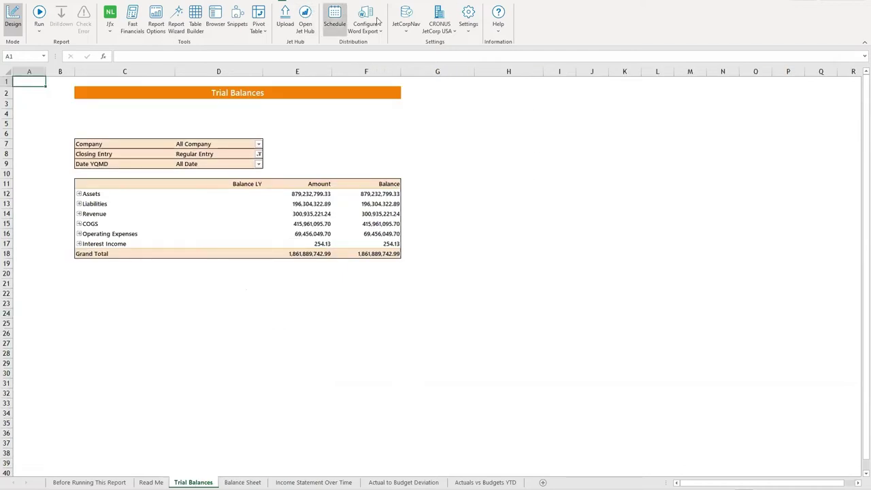
click(407, 24)
click(426, 121)
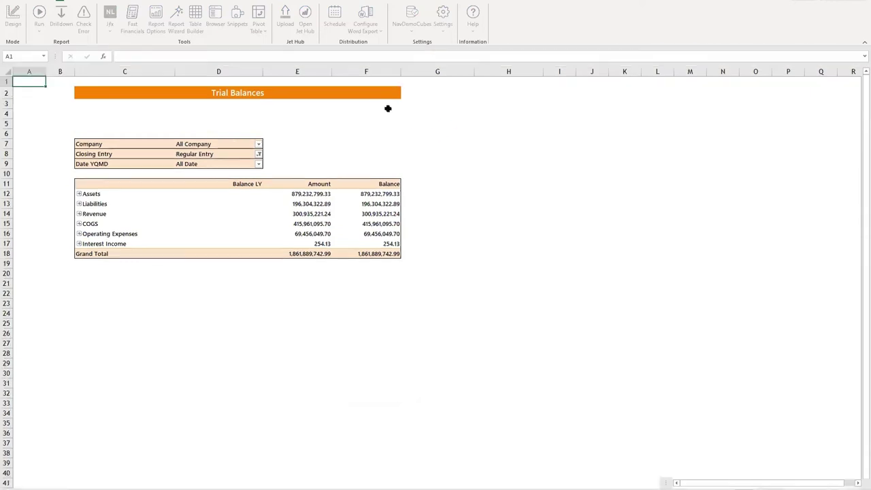
Update the pivot tables' OLAP data source to NavDemoCubes
click(263, 32)
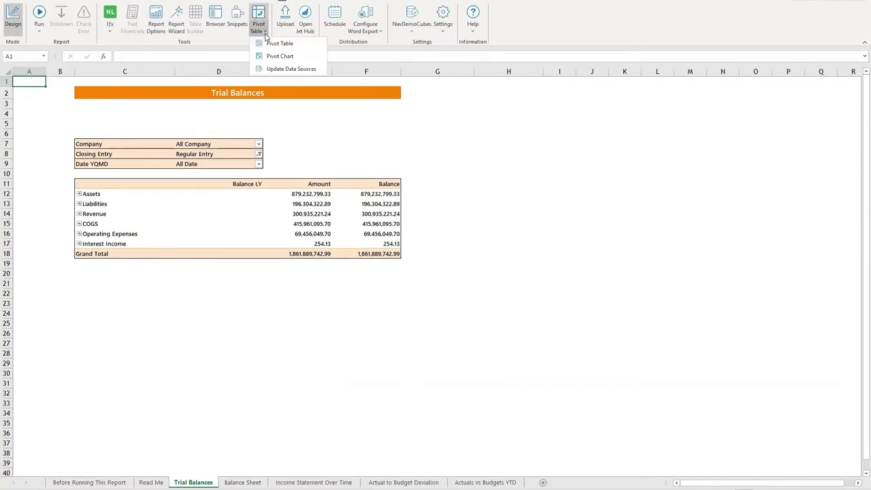
click(281, 70)
click(538, 393)
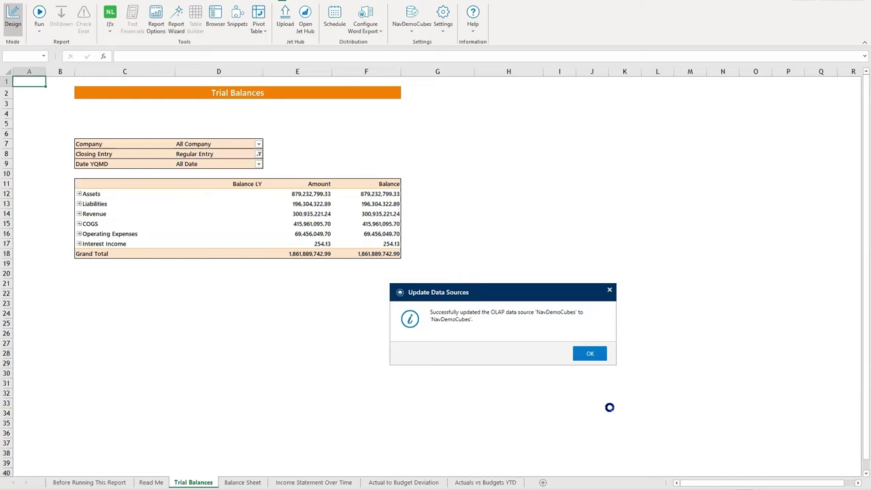
click(589, 352)
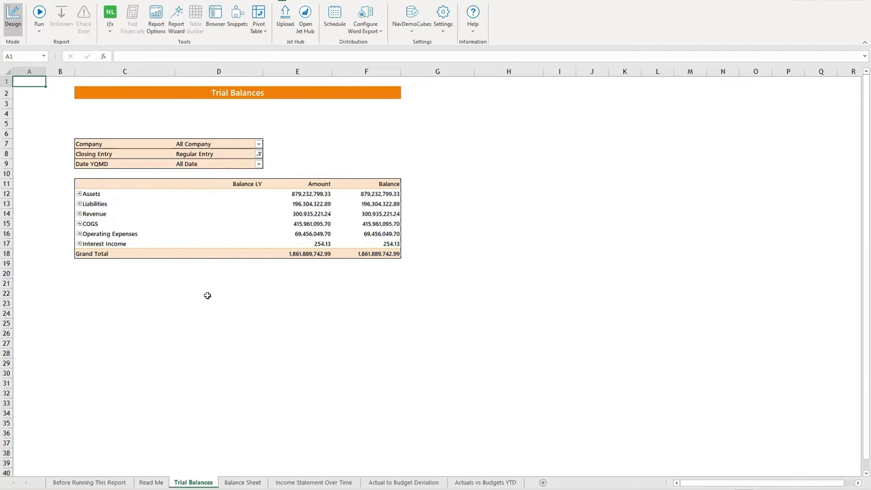
Expand Assets and Current Assets in the trial balance, down to the accounts under Liquid Assets and Accounts Receivable
click(79, 194)
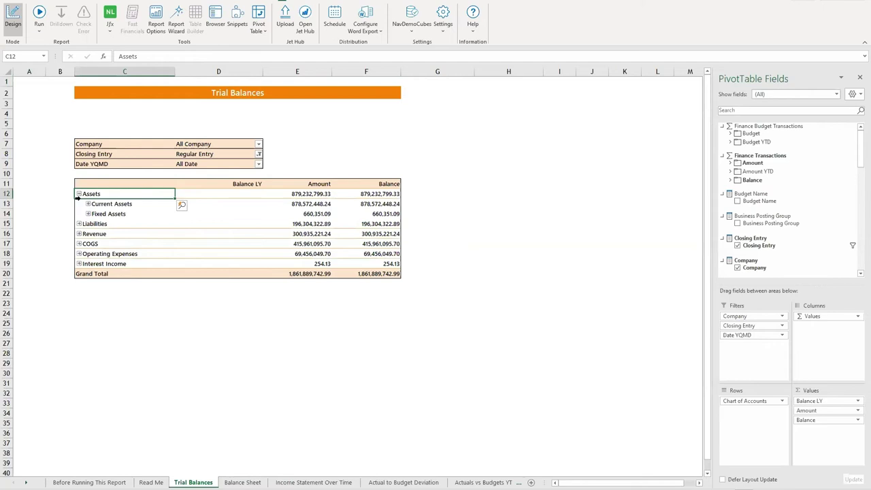
click(88, 204)
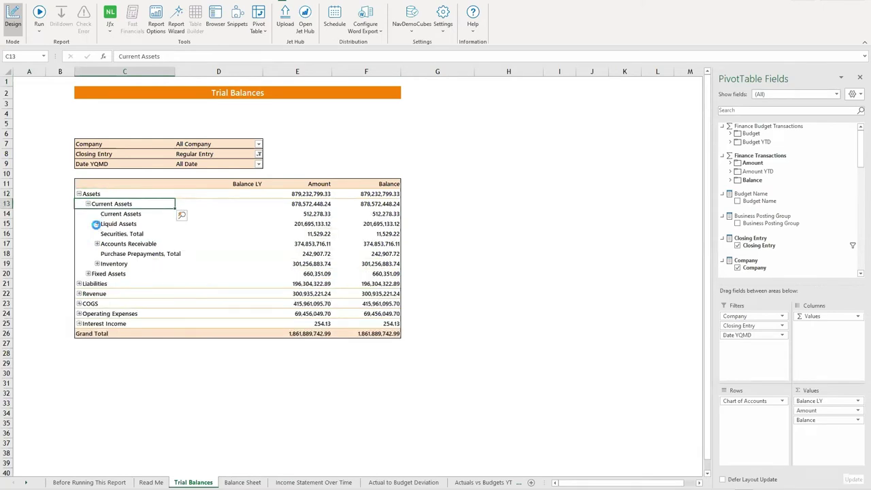
click(97, 223)
click(97, 253)
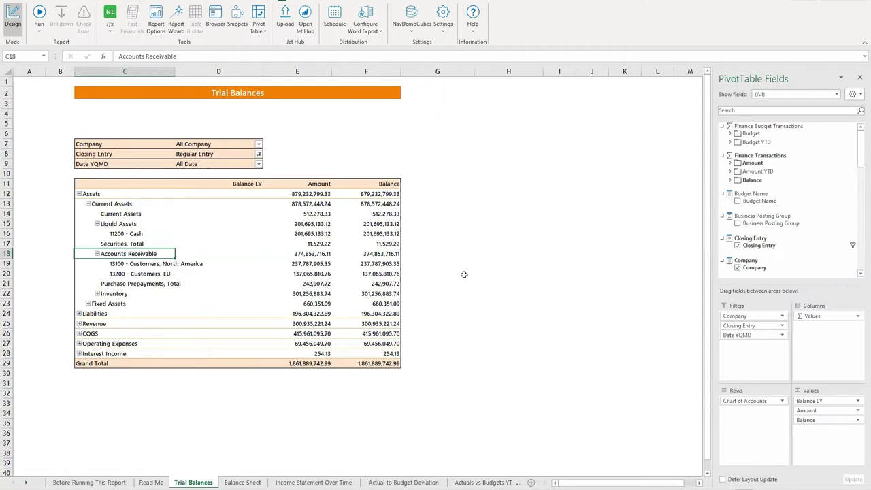
Expand the Current Assets group in the Balance Sheet sheet's account balances pivot
click(241, 484)
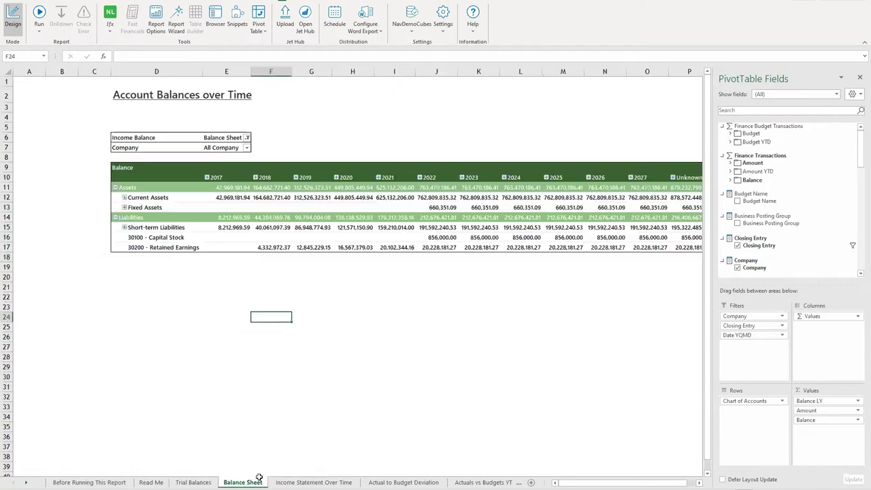
click(124, 198)
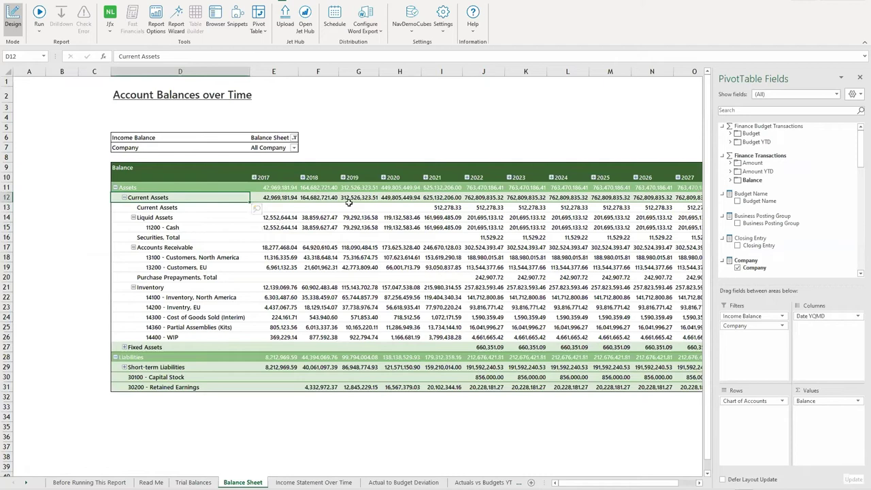
Filter the account balances pivot to the company CRONUS JetCorp UK
click(294, 148)
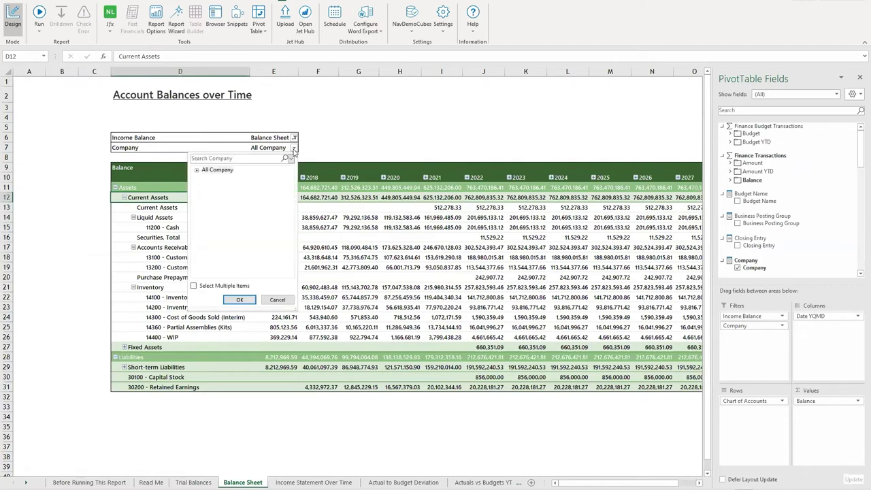
click(212, 170)
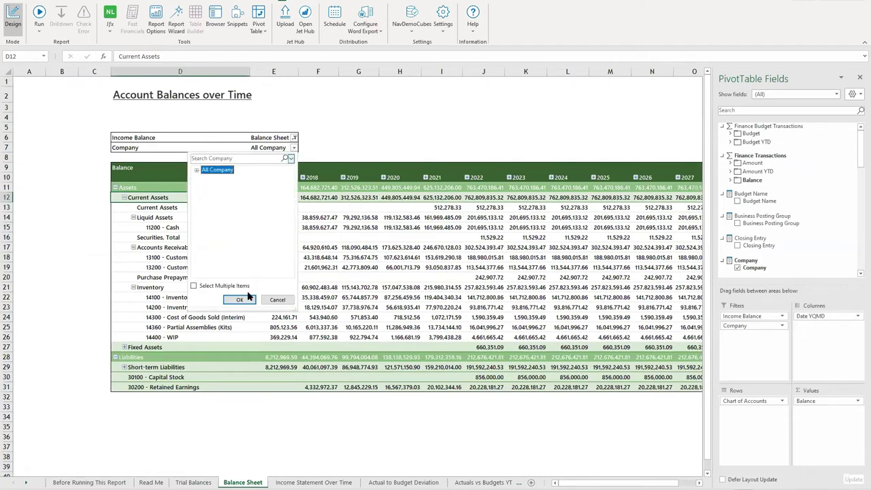
double_click(213, 171)
click(234, 178)
click(253, 300)
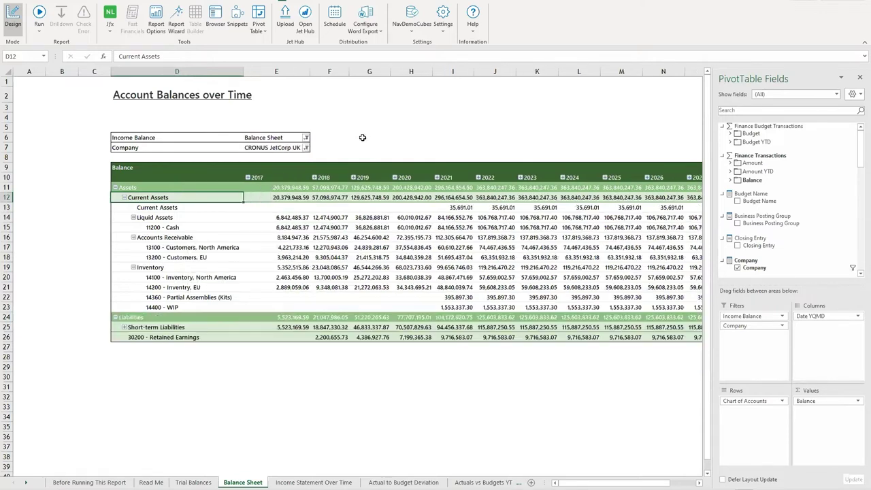
Set the Company filter of the account balances pivot to CRONUS JetCorp USA
click(306, 147)
click(250, 186)
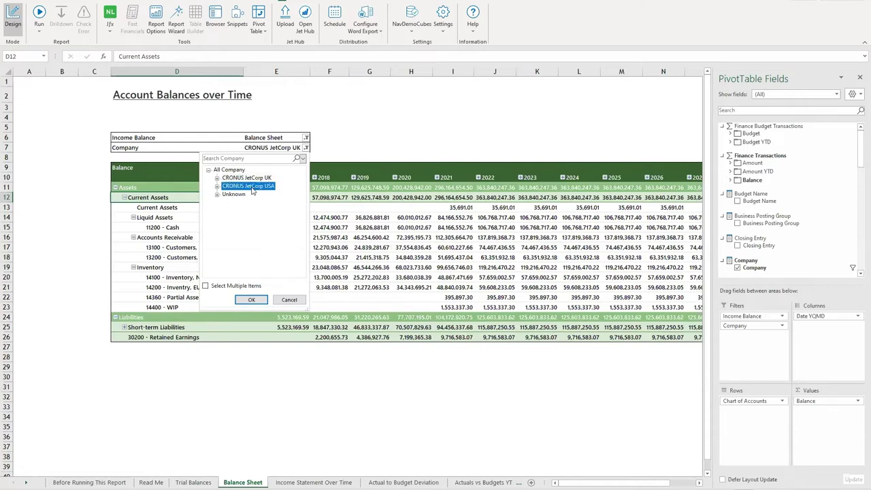
click(258, 301)
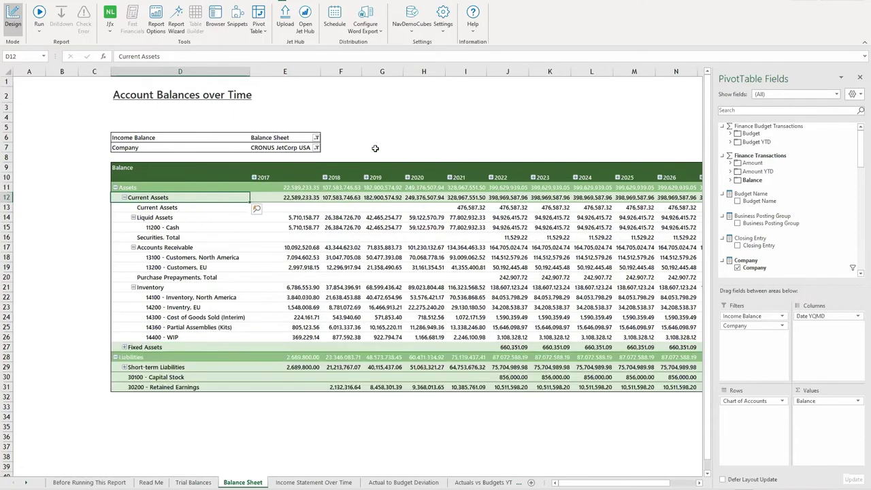
Check the choices of the Income Balance filter and expand the Short-term Liabilities group in the balance sheet
click(316, 138)
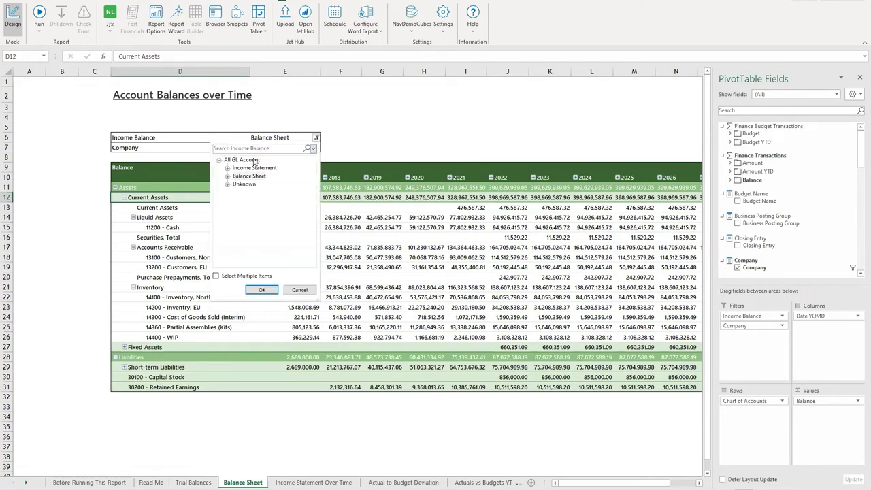
click(396, 116)
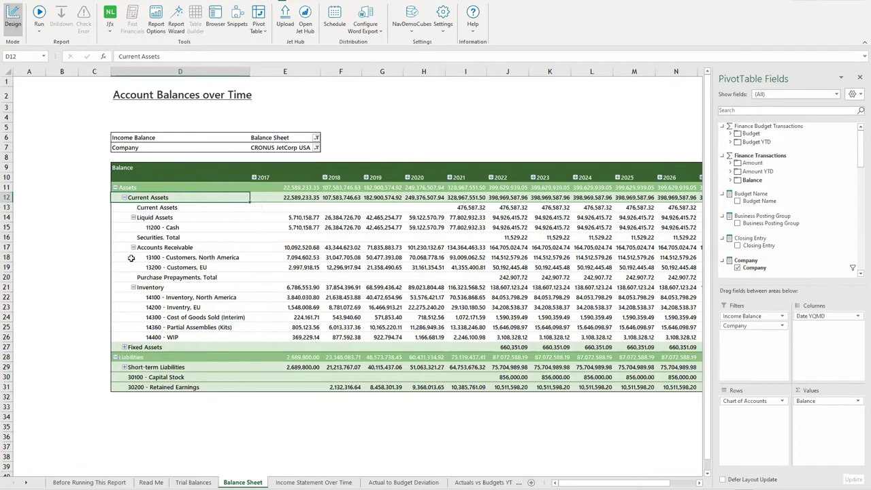
click(125, 368)
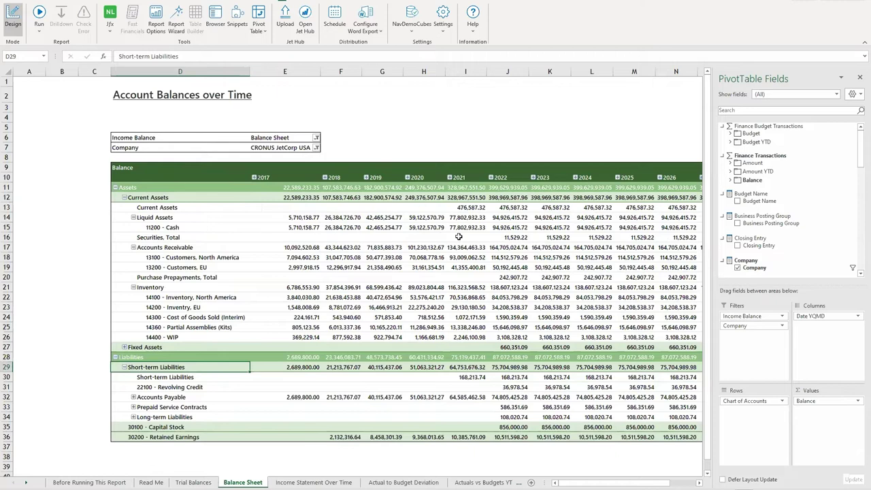
Open the Income Statement Over Time sheet and autofit column I of its pivot
click(314, 482)
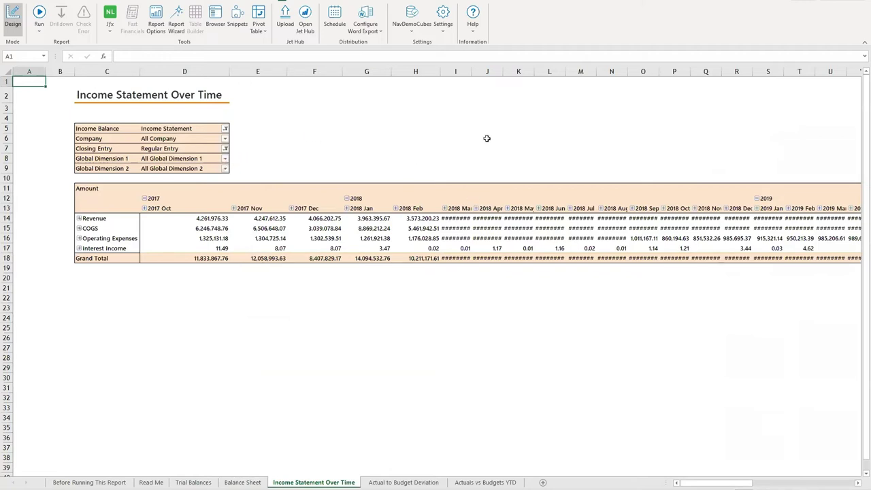
double_click(470, 72)
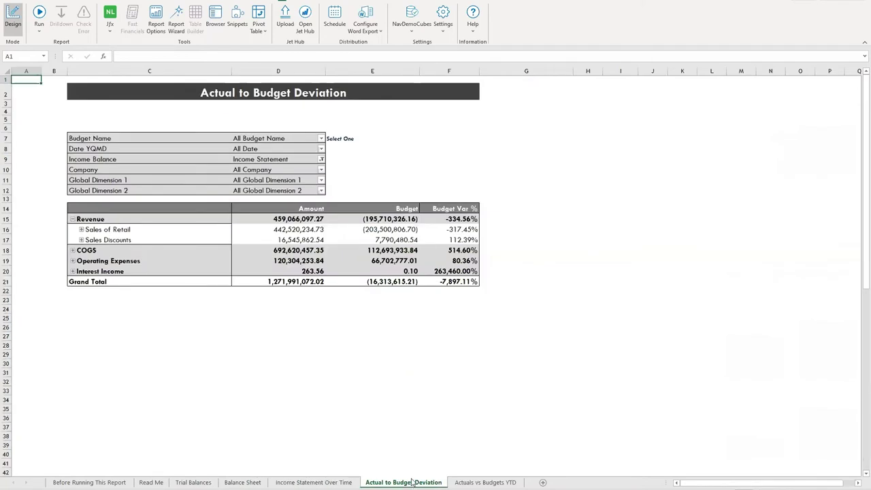
Switch to the Actual to Budget Deviation sheet and expand the Sales of Retail group under Revenue
click(82, 230)
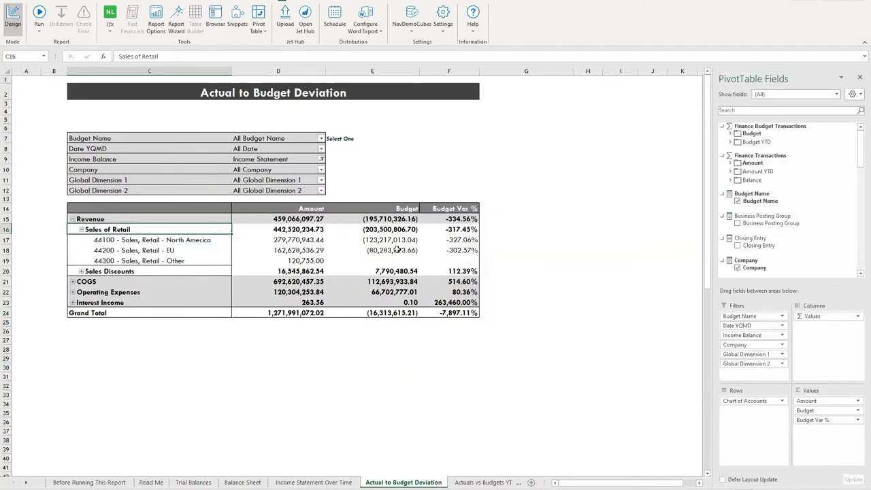
mouse_move(398, 250)
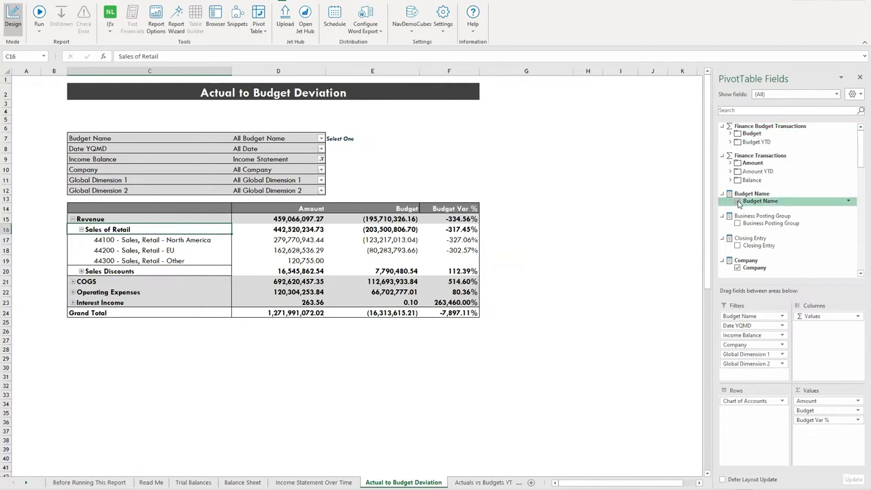
click(738, 202)
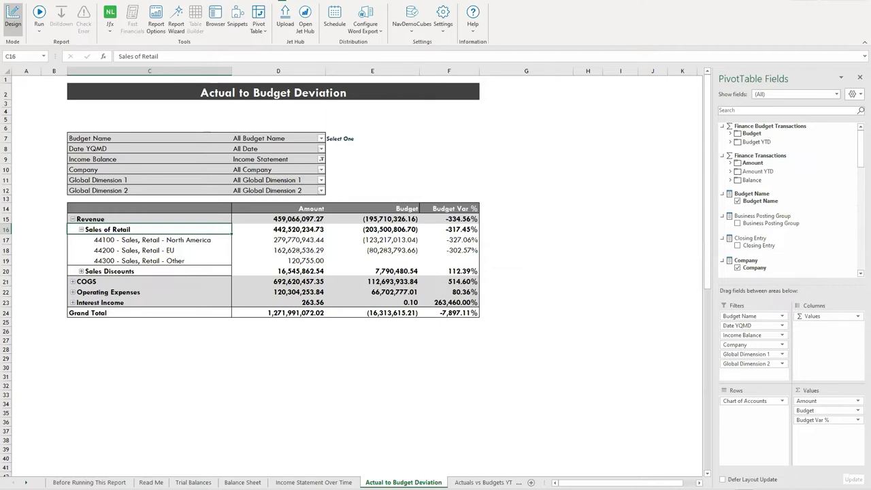
Create a new workbook and insert a Jet PivotTable from the NavDemoCubes sales cube at cell B2 of Sheet1
key(ctrl+n)
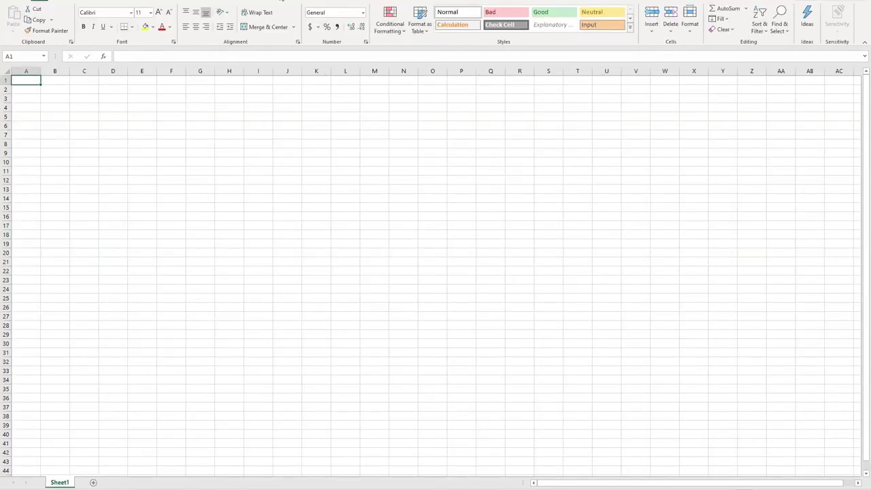
click(326, 1)
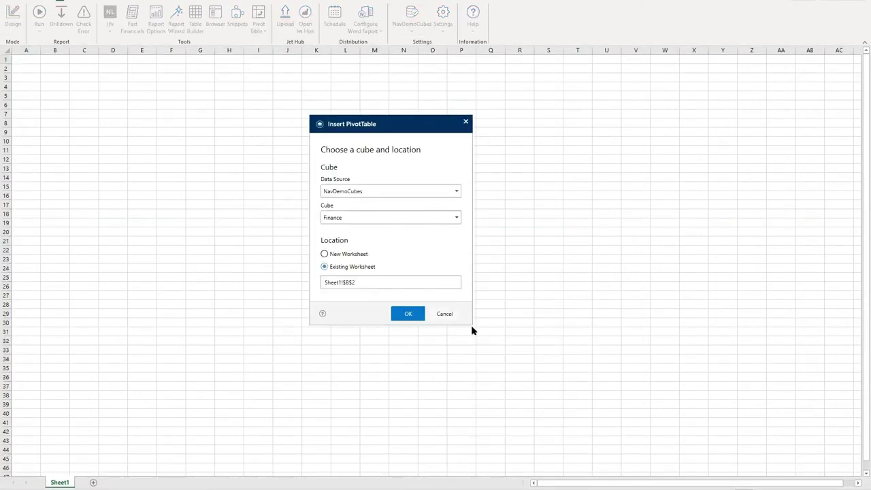
drag(473, 325, 499, 340)
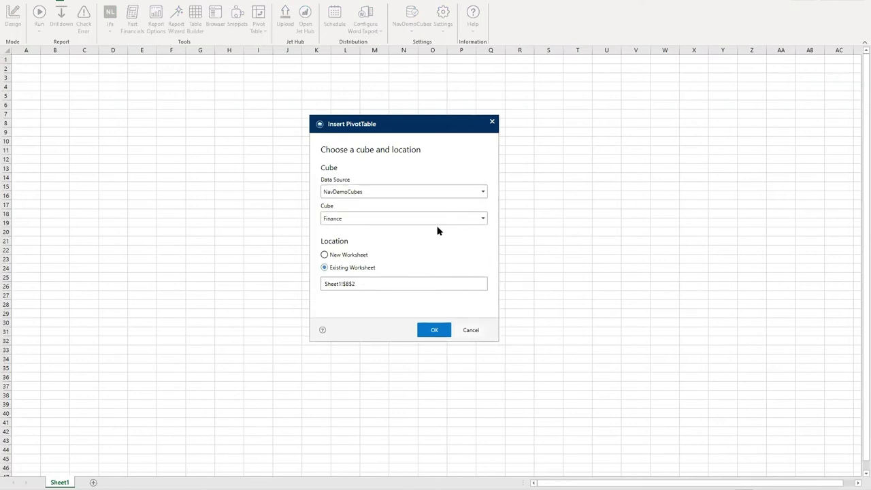
click(355, 219)
click(347, 303)
click(429, 330)
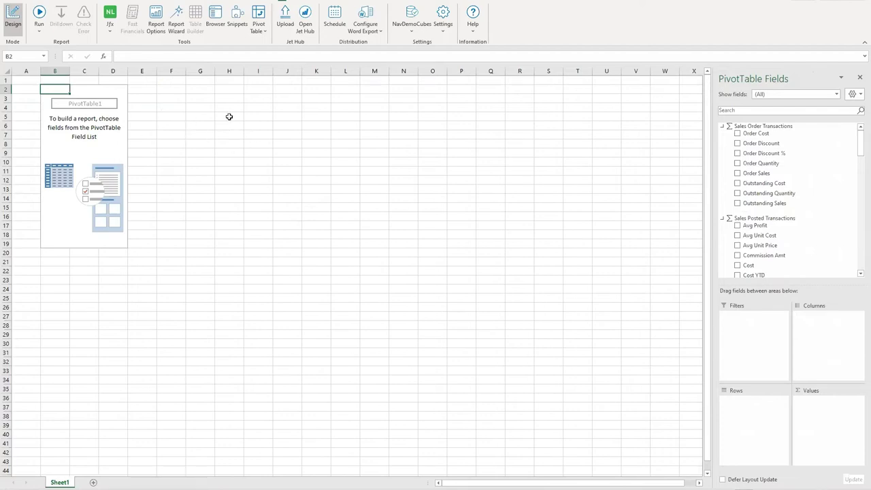
Add the Sales measure from Sales Posted Transactions to the empty pivot's values
scroll(764, 188, down, 2)
scroll(767, 193, up, 2)
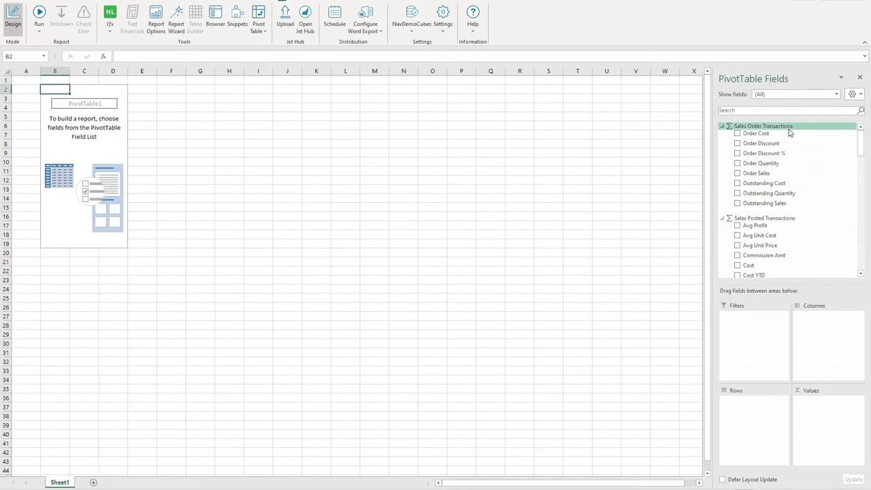
scroll(770, 164, down, 1)
scroll(770, 164, down, 1)
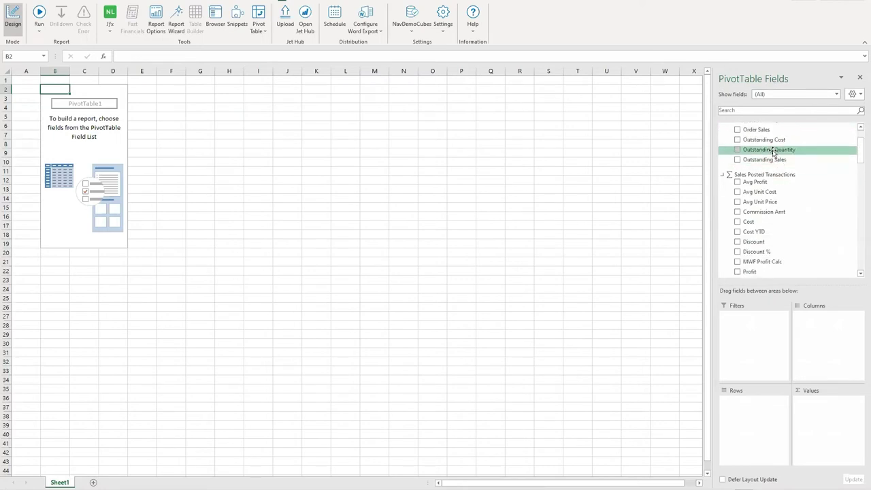
scroll(742, 255, down, 3)
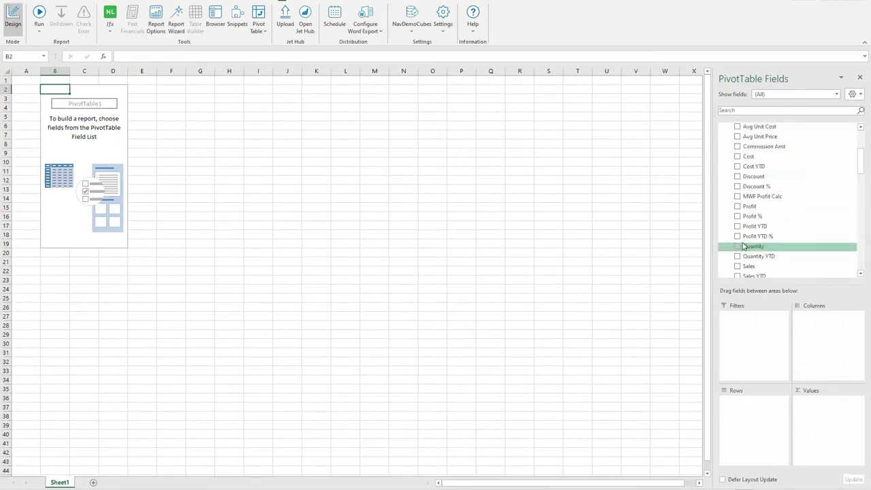
scroll(744, 239, down, 1)
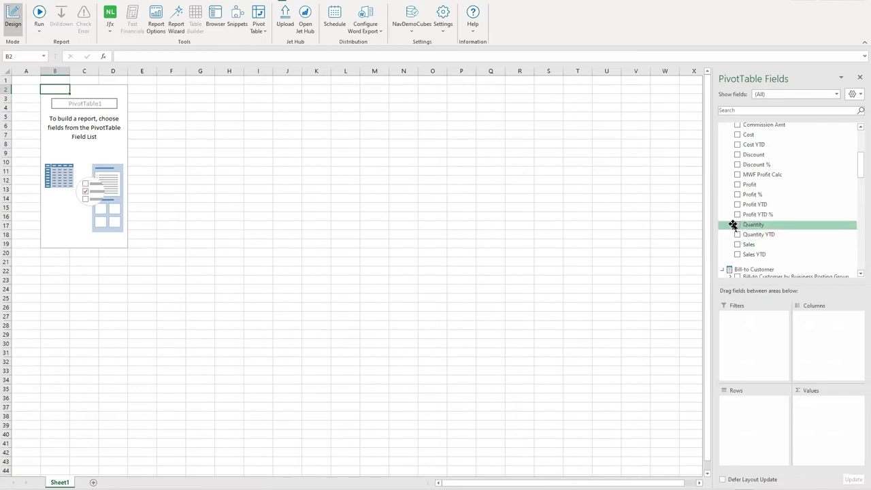
click(738, 244)
Add the Profit, Profit % and Avg Unit Price measures to the pivot's values
scroll(747, 165, up, 3)
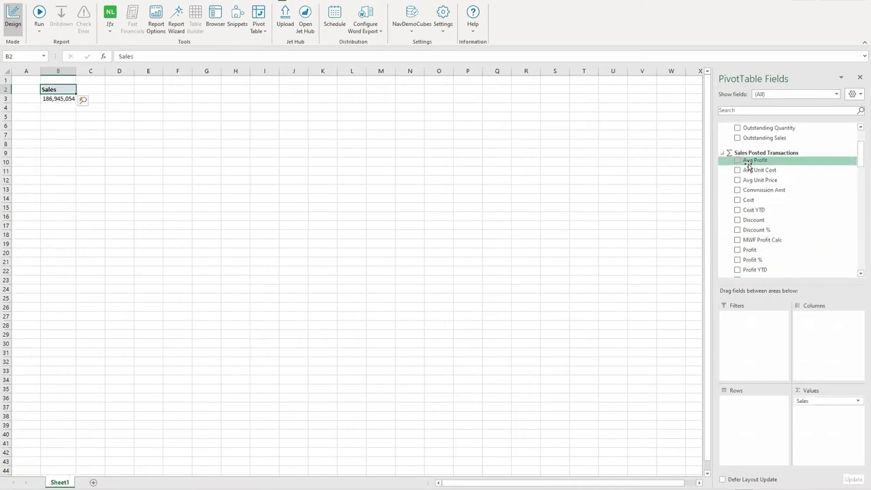
click(737, 252)
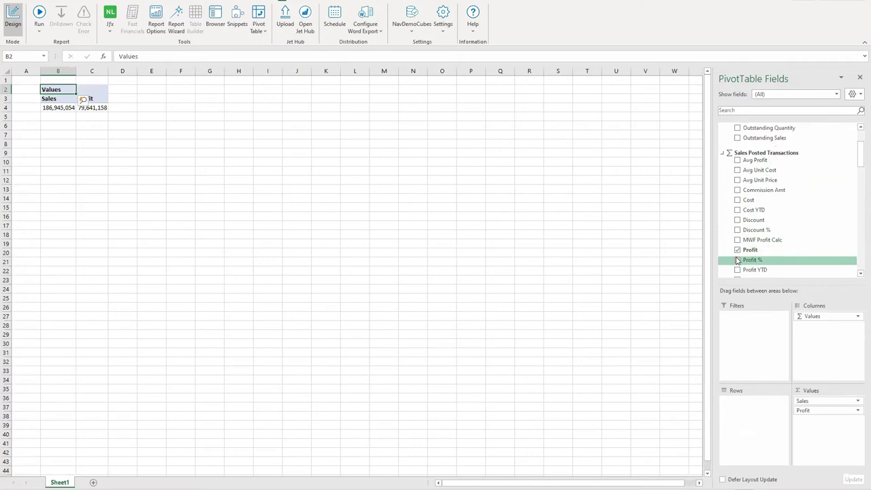
click(737, 260)
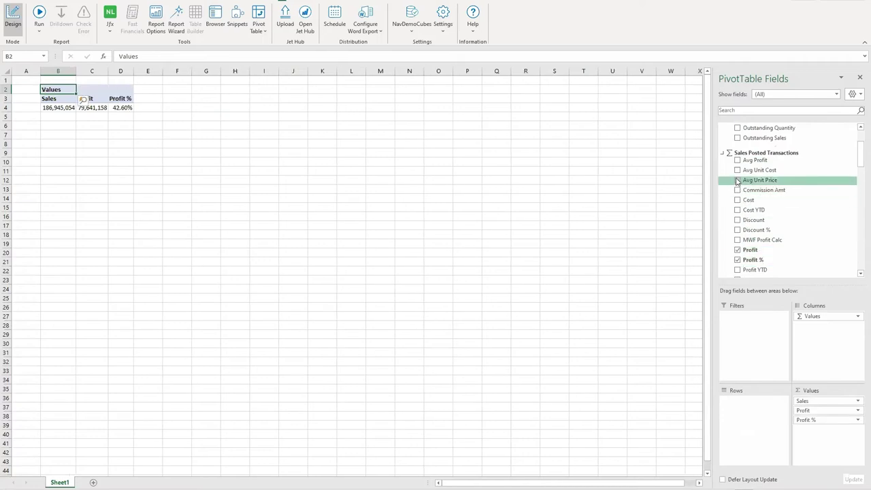
click(737, 181)
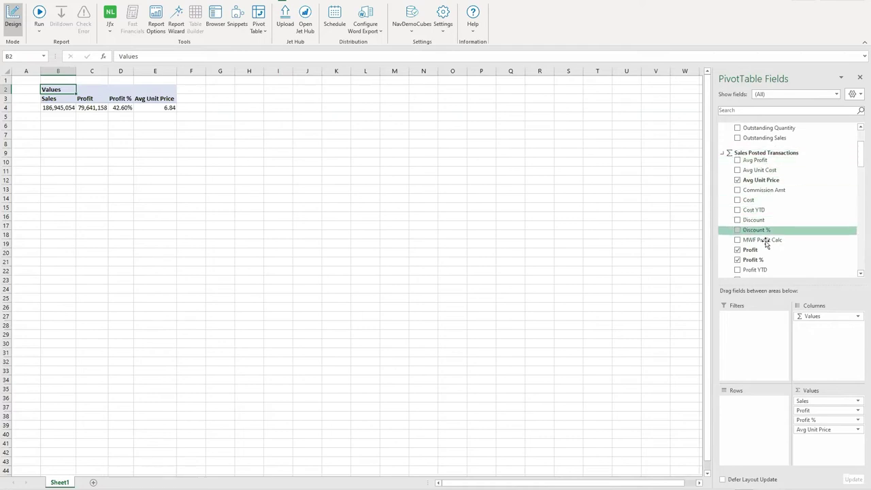
Break the pivot down in rows by the Item by Category and Product Group hierarchy
scroll(769, 210, down, 3)
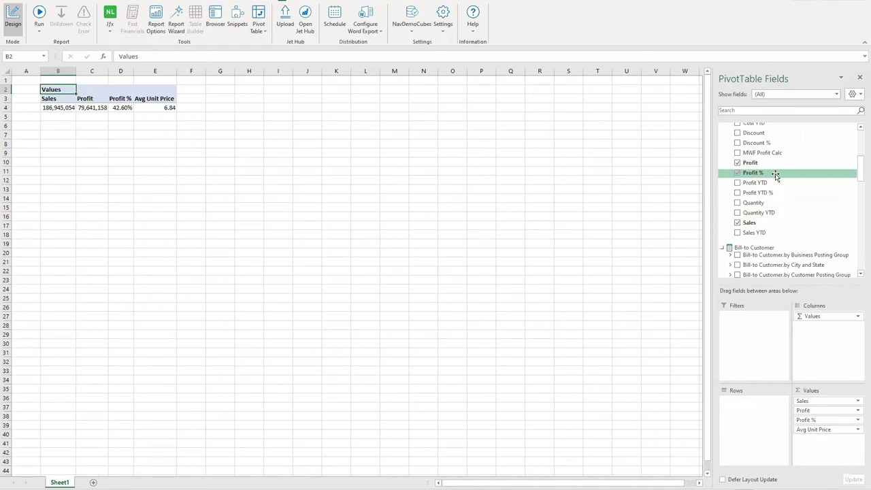
scroll(774, 170, down, 3)
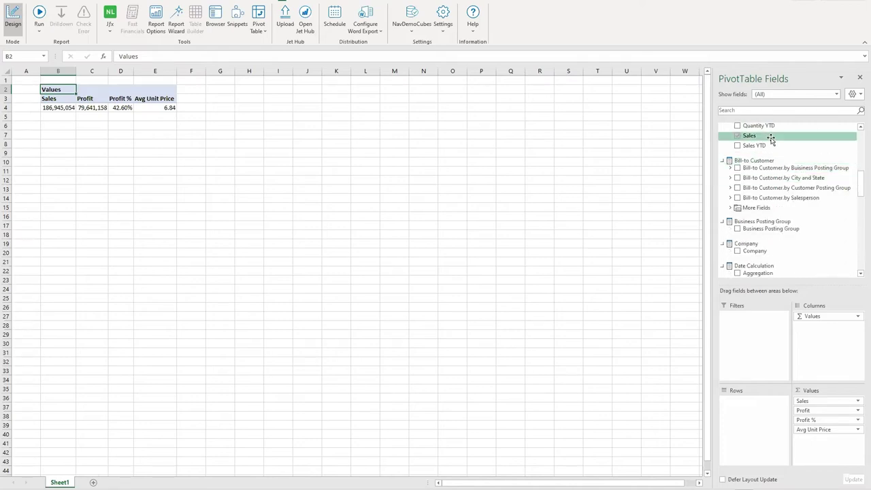
scroll(769, 169, down, 3)
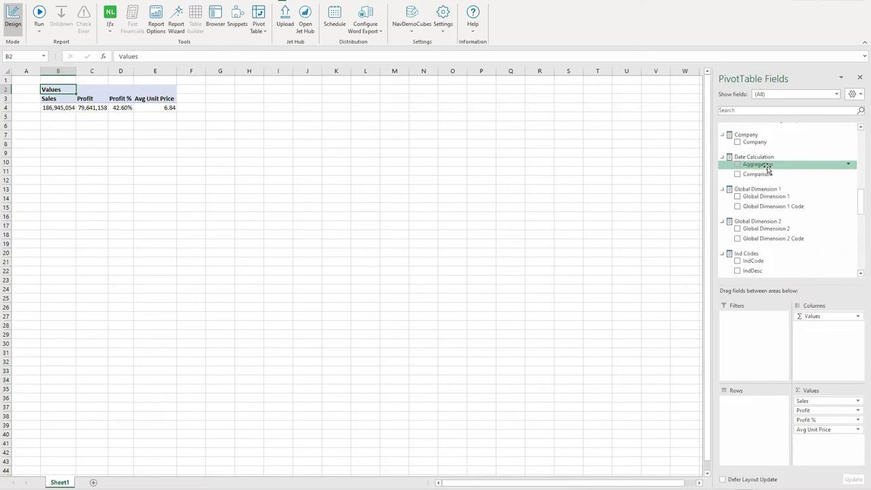
scroll(768, 169, down, 3)
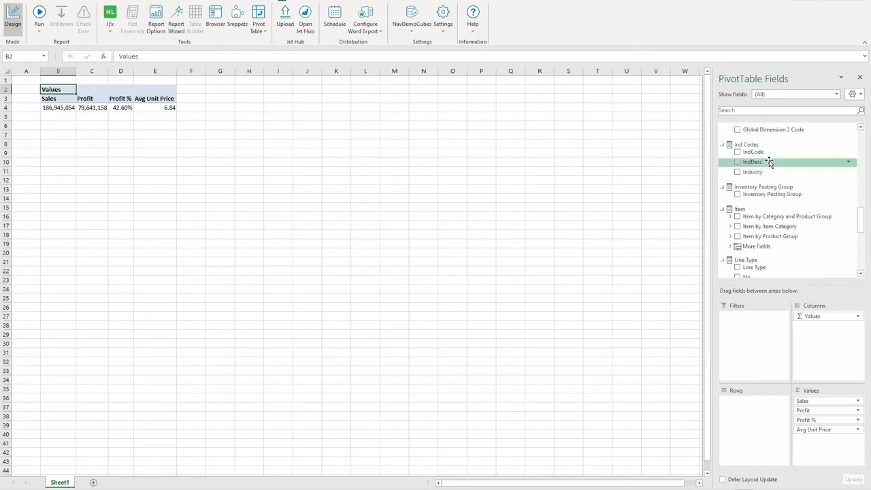
click(731, 217)
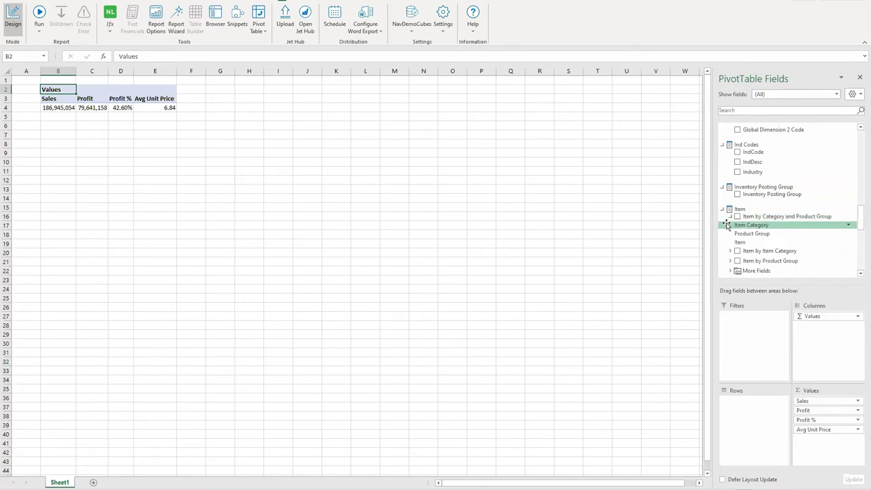
click(737, 217)
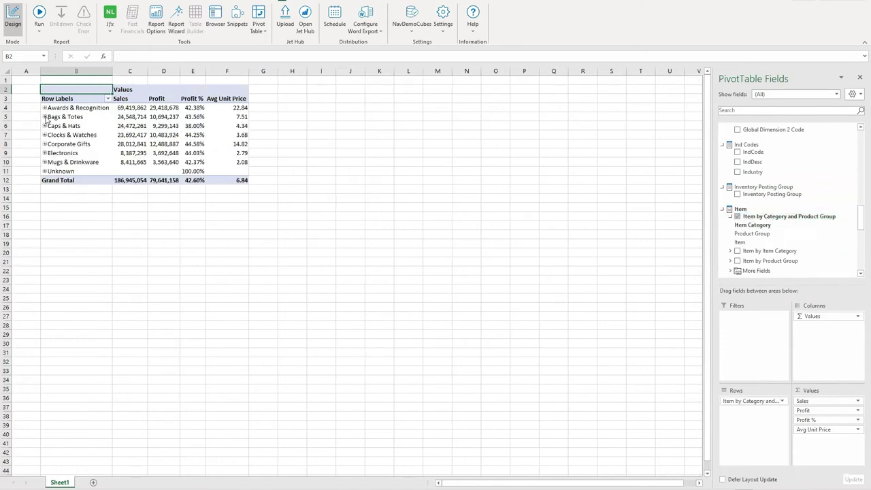
Drill into the Bags & Totes category and its Plastic group to examine the individual items
click(45, 117)
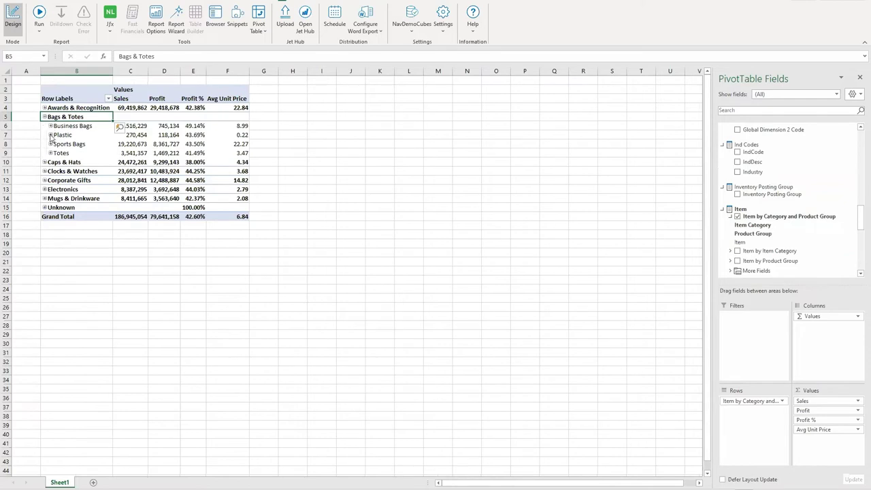
click(50, 136)
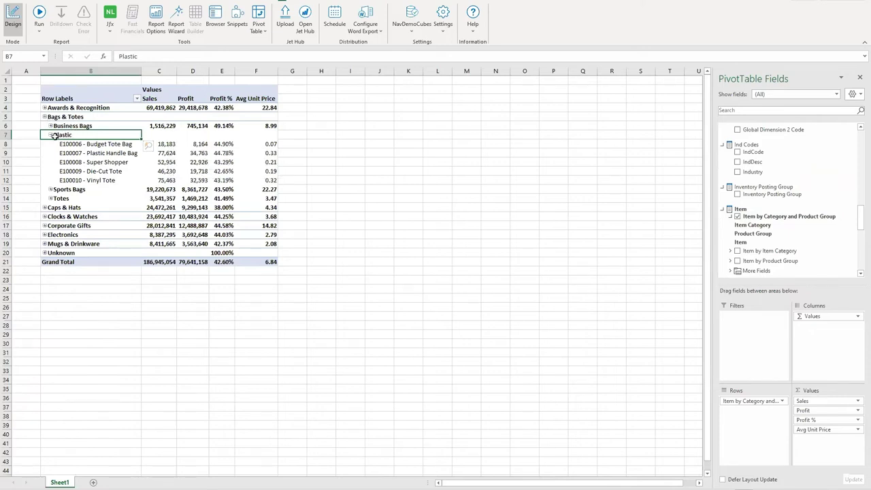
drag(117, 144, 115, 179)
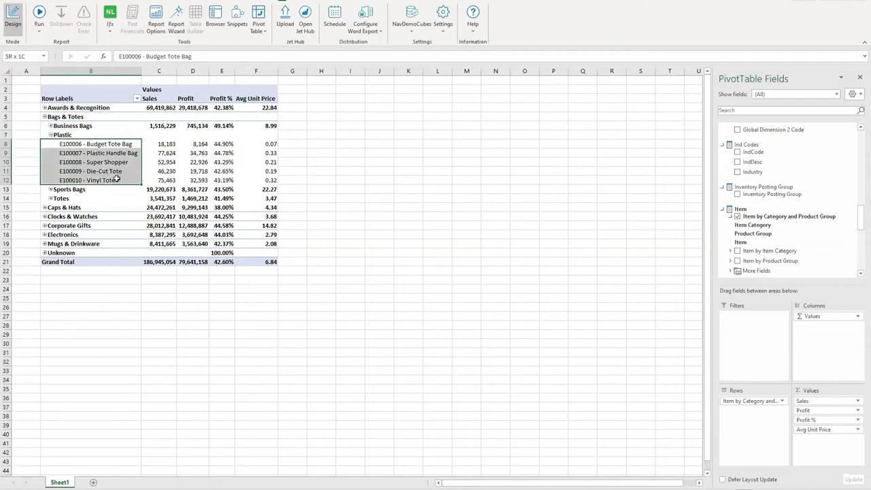
click(250, 163)
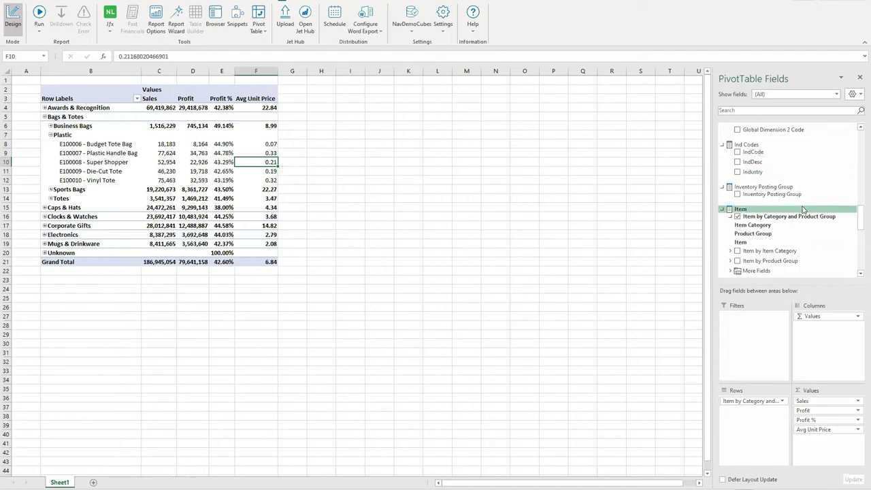
Add the Date YQMD posting date hierarchy to the pivot's columns and collapse the Bags & Totes category
scroll(747, 208, down, 2)
scroll(755, 204, down, 2)
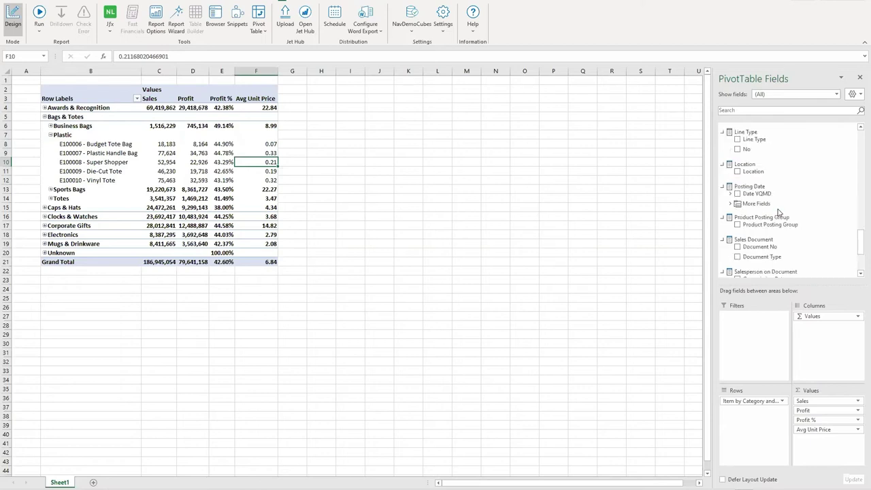
click(731, 194)
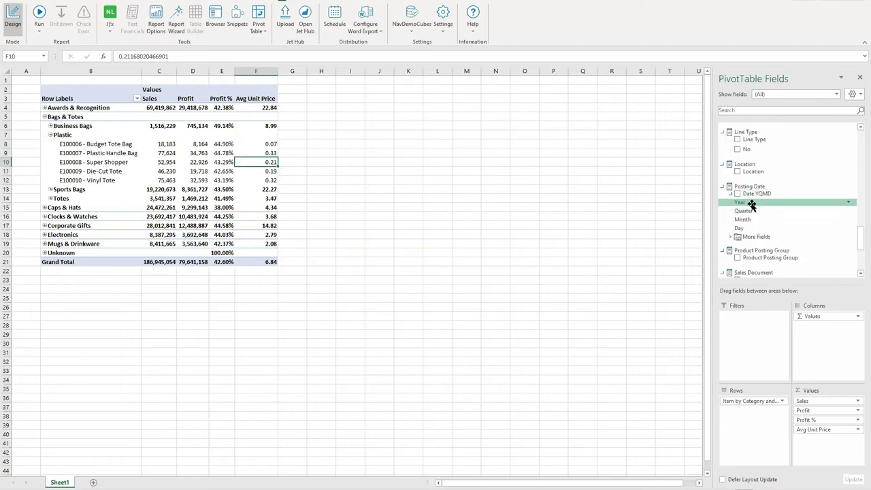
click(737, 193)
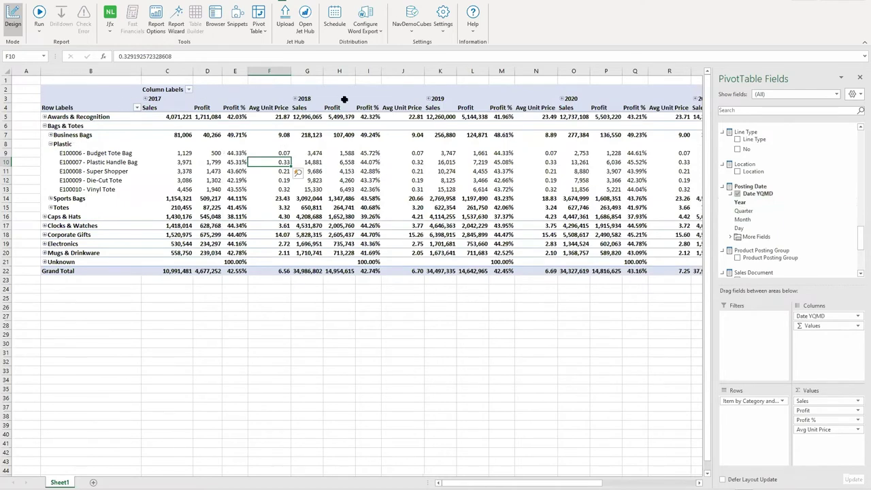
click(45, 126)
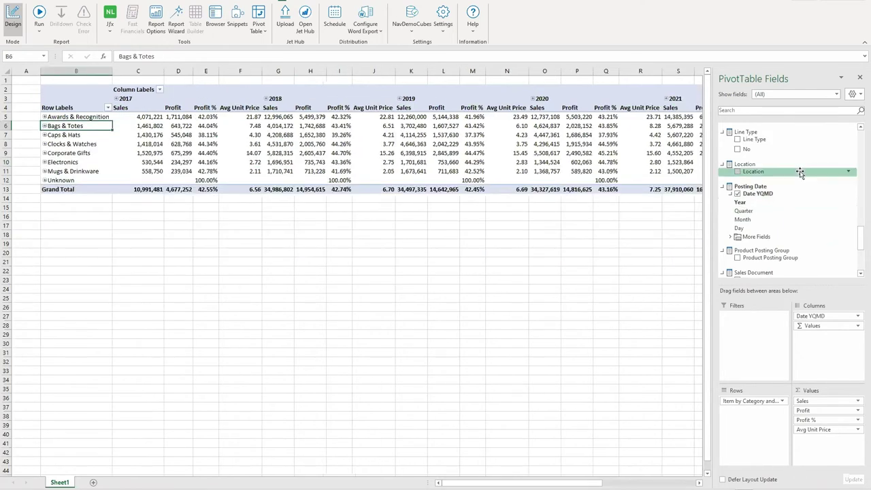
Add a Year slicer for the posting date and place it below the pivot in columns B and C
right_click(755, 202)
click(773, 249)
drag(333, 228, 74, 247)
click(640, 89)
Add a slicer for the Salesperson on Document field
scroll(783, 204, down, 3)
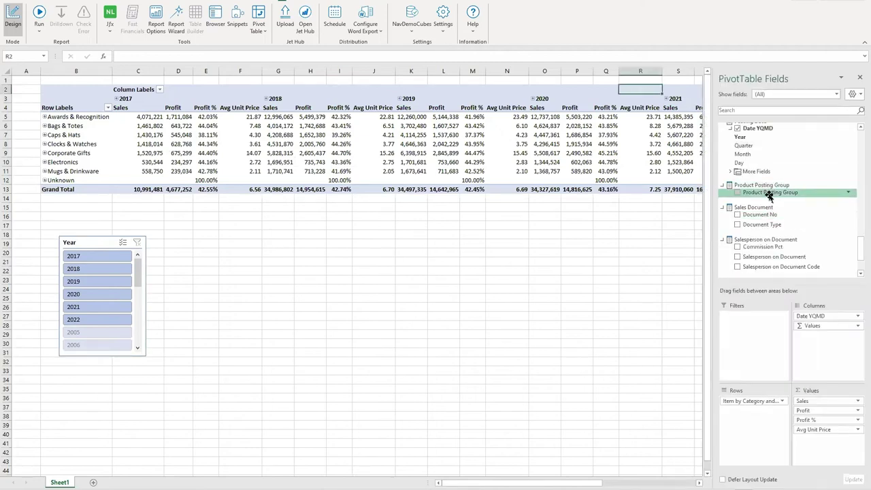
scroll(771, 199, down, 2)
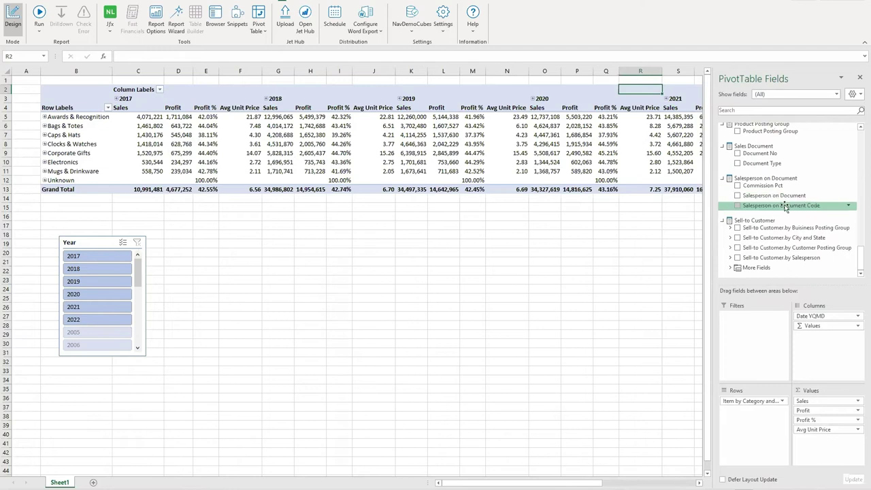
right_click(783, 197)
click(812, 244)
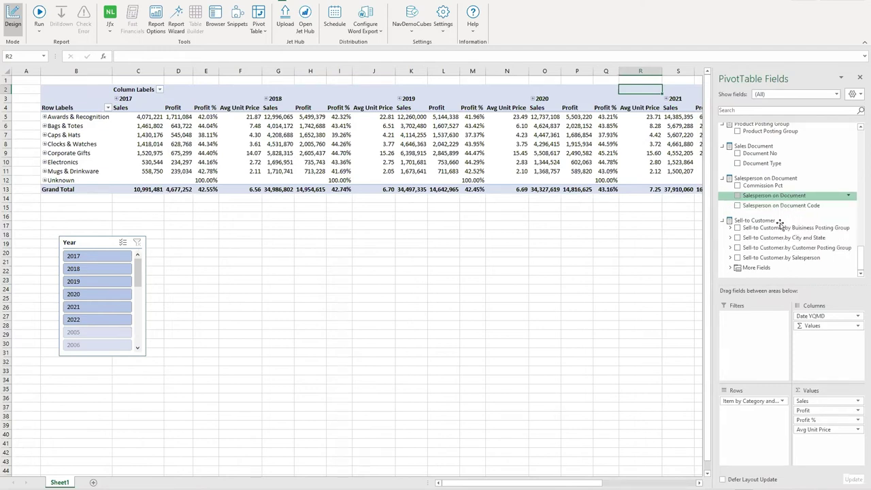
Add a Location slicer and line up the Location and Salesperson on Document slicers in a row beside the Year slicer
scroll(783, 218, up, 4)
right_click(753, 154)
click(792, 201)
drag(351, 224, 184, 242)
drag(334, 228, 265, 242)
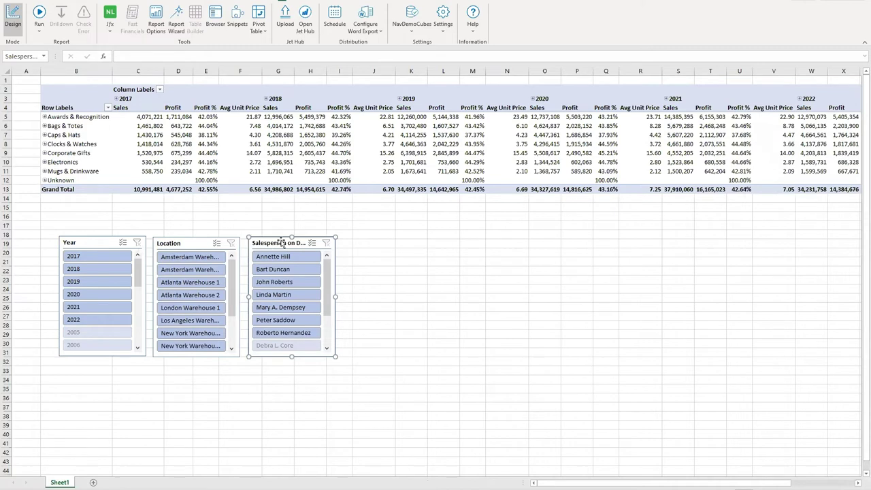
Insert a clustered column PivotChart from the pivot, place it beside the slicers and resize it to about rows 18 to 31
click(331, 92)
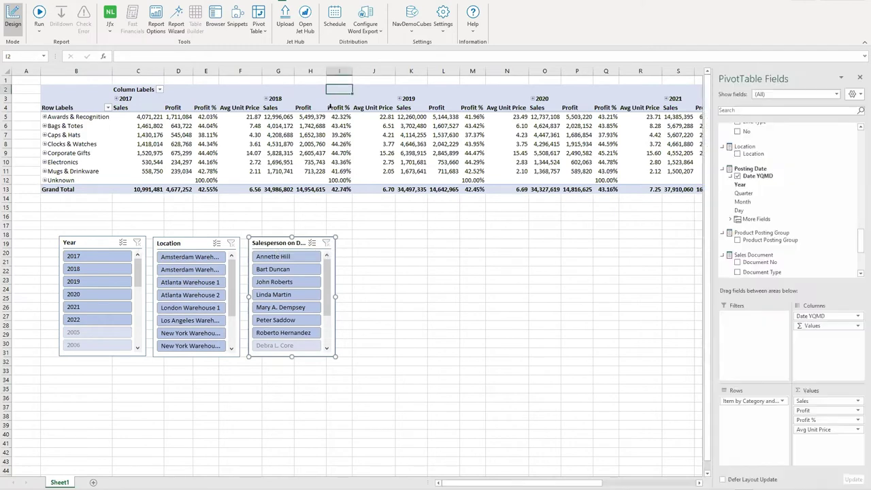
click(75, 2)
click(404, 10)
click(410, 39)
drag(416, 218, 564, 239)
drag(611, 358, 670, 352)
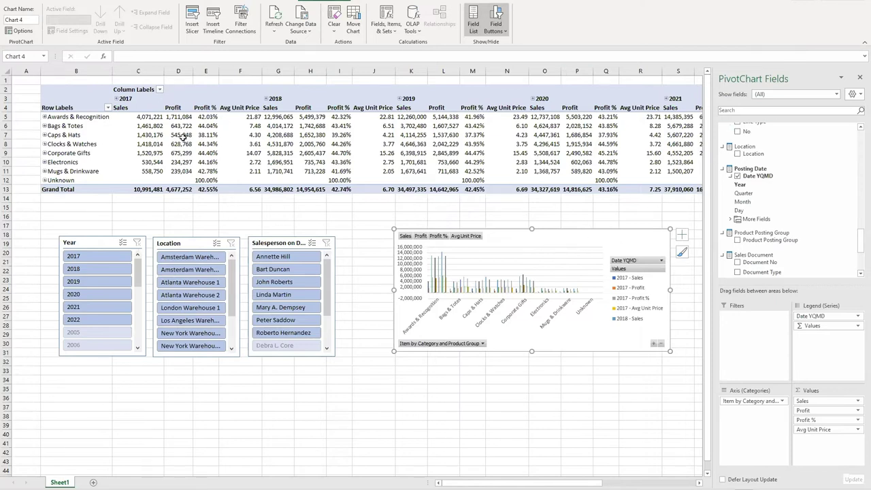
Filter the pivot and chart with the slicers to years 2017 and 2018, Atlanta Warehouse 1 and the first listed salesperson
click(87, 255)
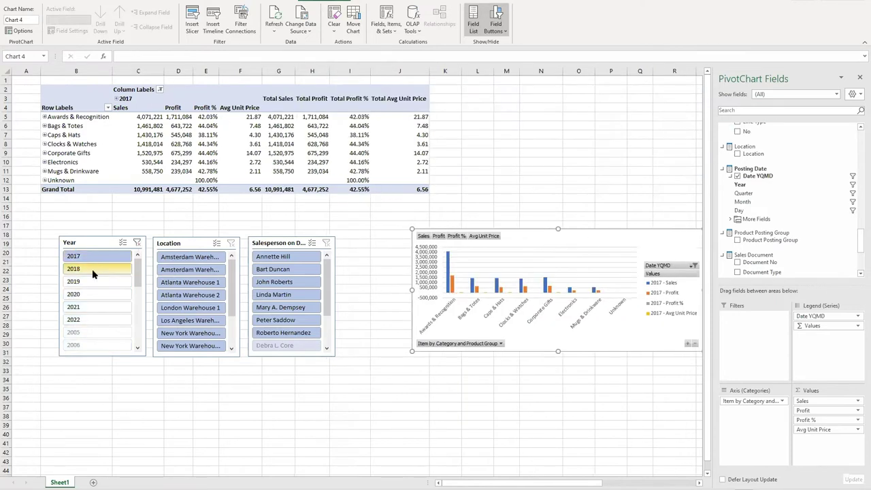
ctrl+click(92, 269)
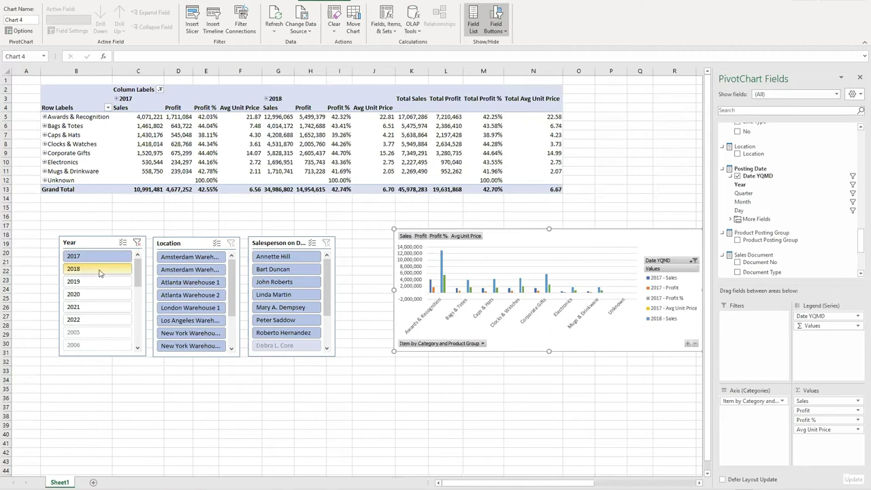
click(188, 283)
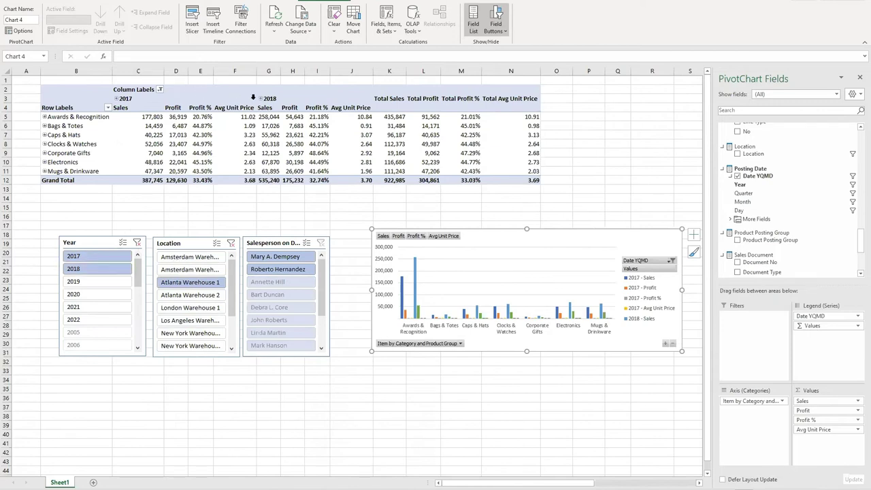
click(291, 256)
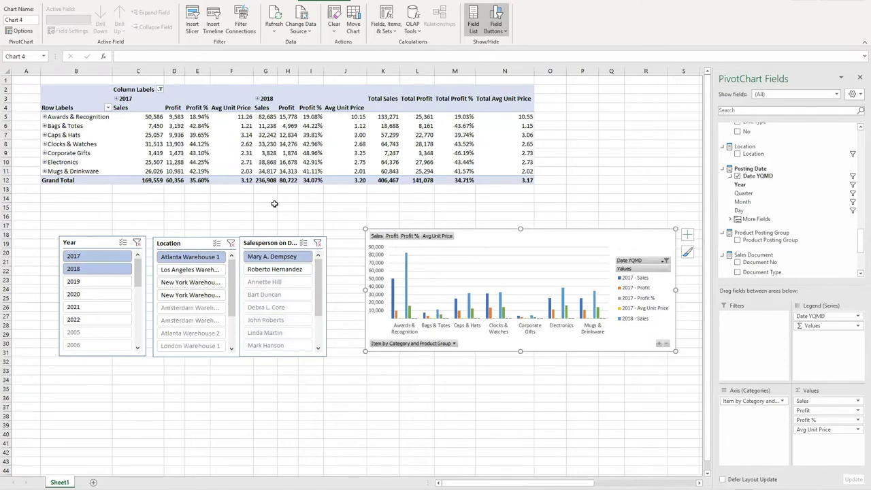
Replace Avg Unit Price with Avg Unit Cost from Sales Posted Transactions in the pivot's values
scroll(804, 204, up, 5)
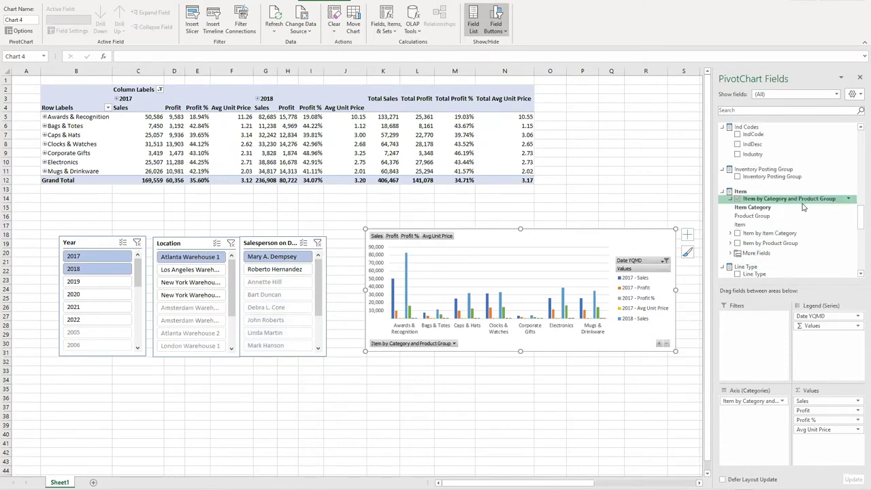
scroll(803, 207, up, 2)
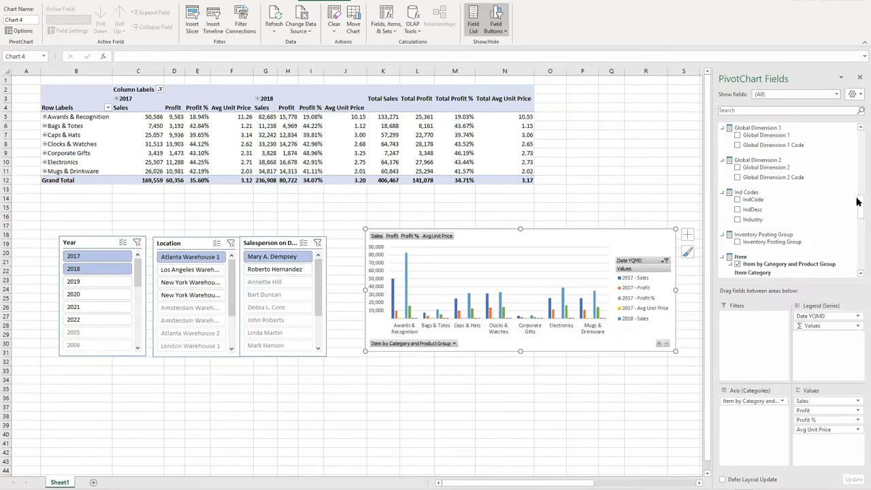
drag(859, 204, 858, 135)
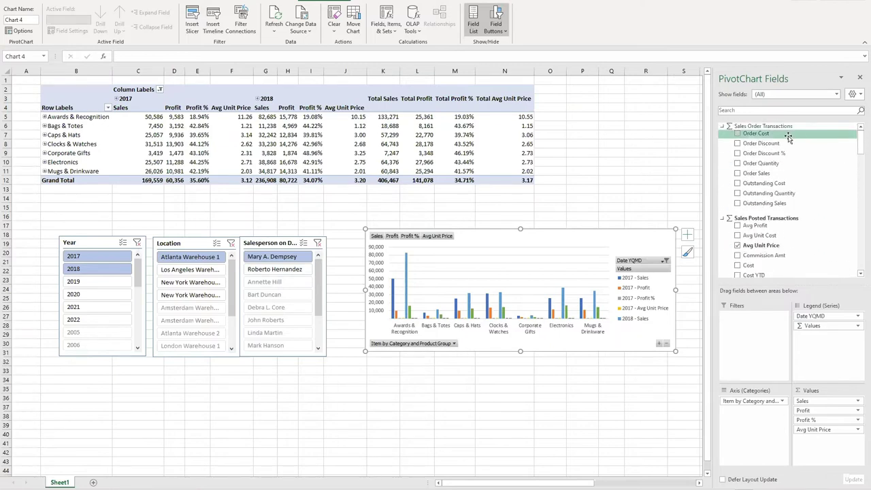
scroll(780, 175, down, 2)
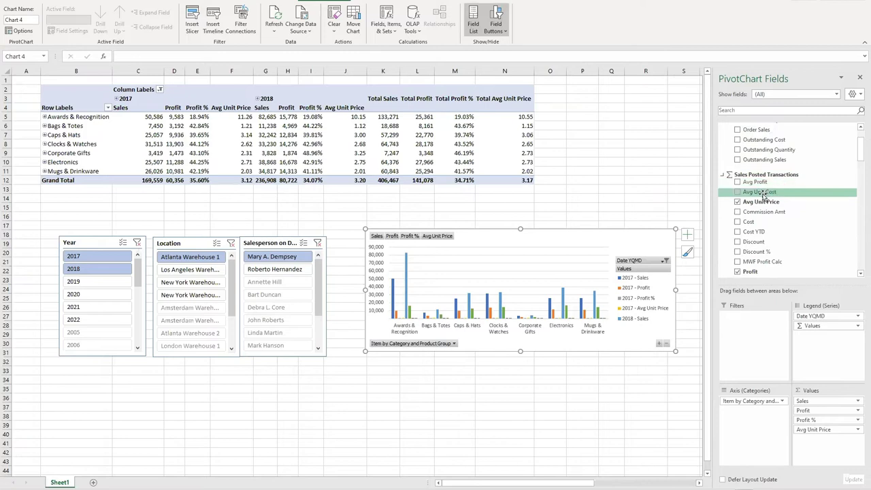
click(737, 202)
click(737, 192)
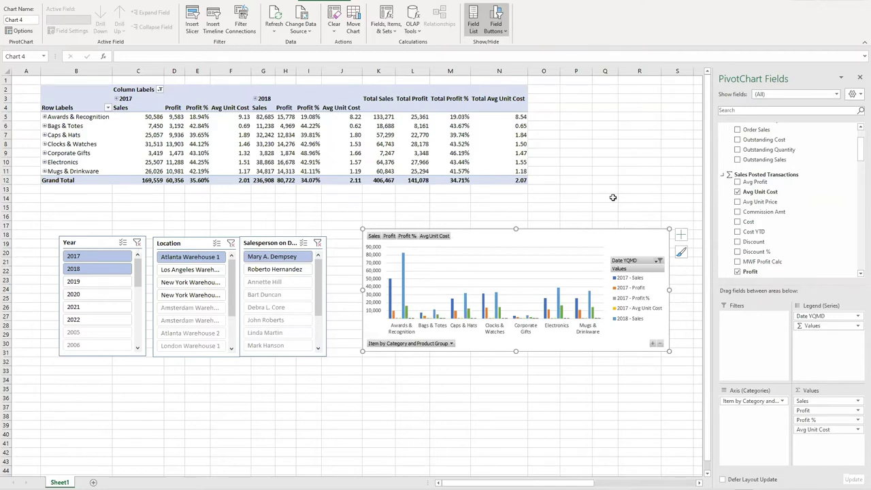
scroll(765, 216, up, 2)
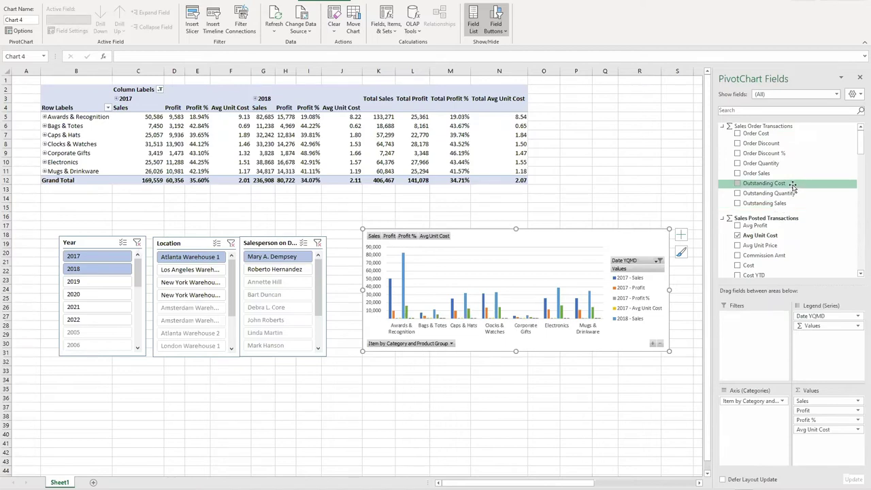
scroll(793, 185, down, 3)
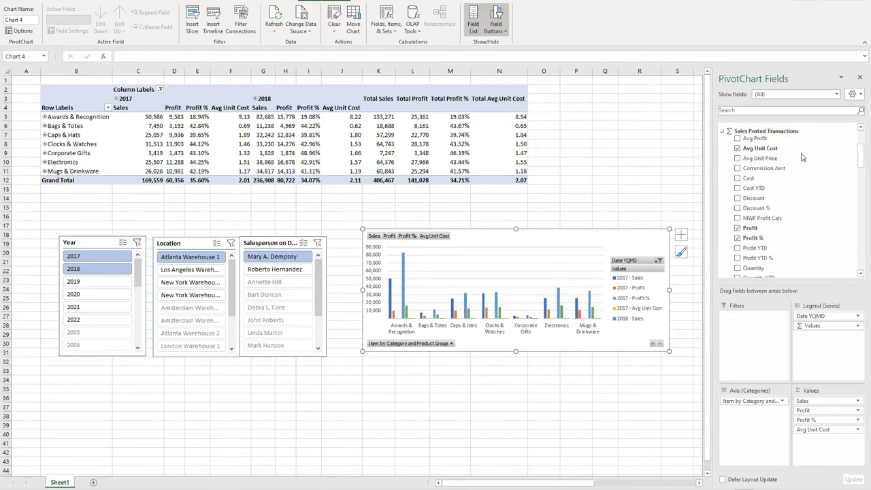
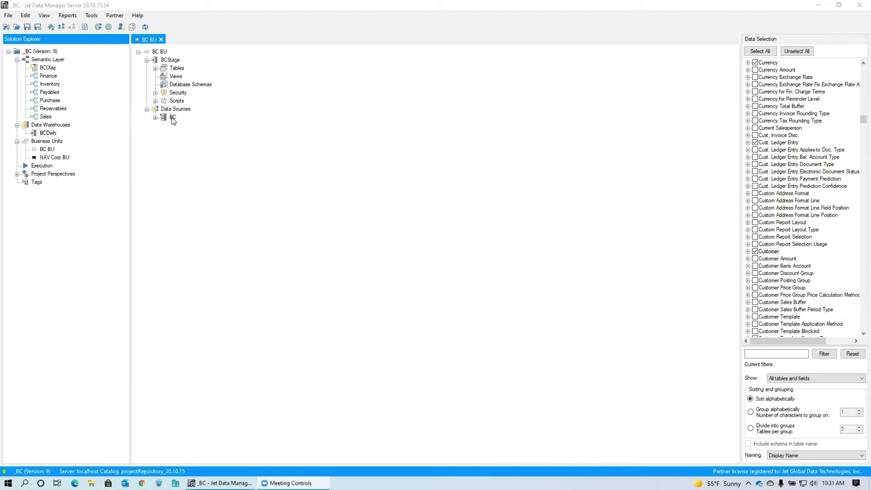
In Jet Data Manager, expand the BC data source's Customer table and review its included fields against the fields available for selection
double_click(172, 118)
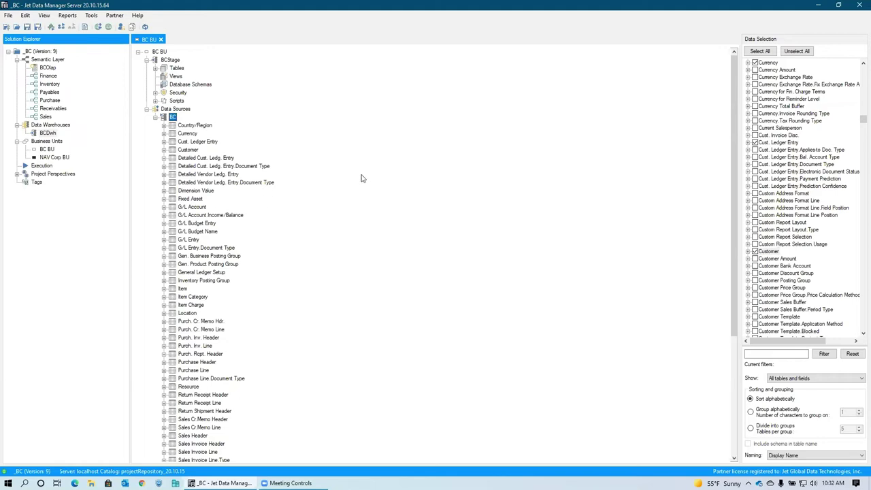
click(188, 150)
double_click(190, 151)
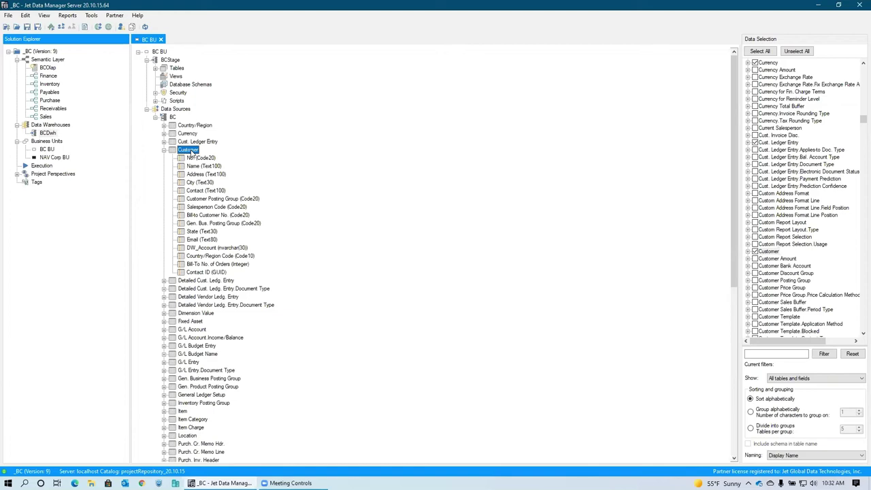
scroll(782, 177, down, 4)
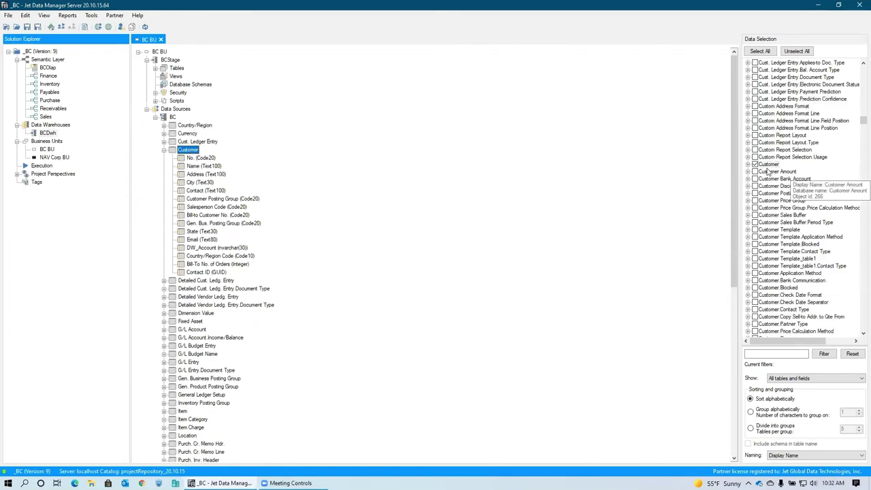
click(748, 164)
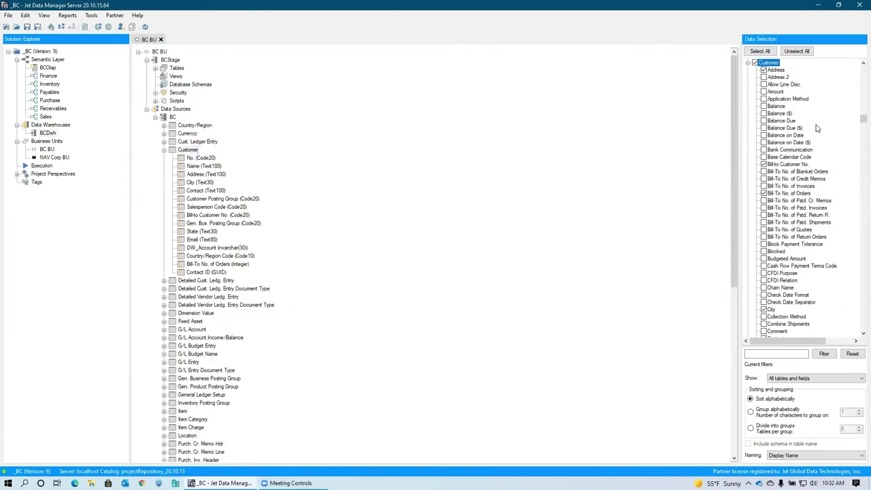
scroll(830, 163, down, 20)
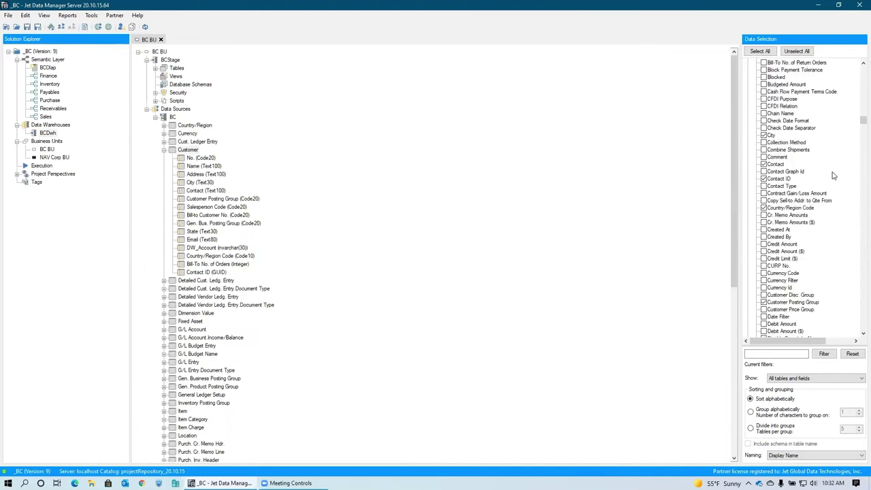
scroll(832, 176, up, 20)
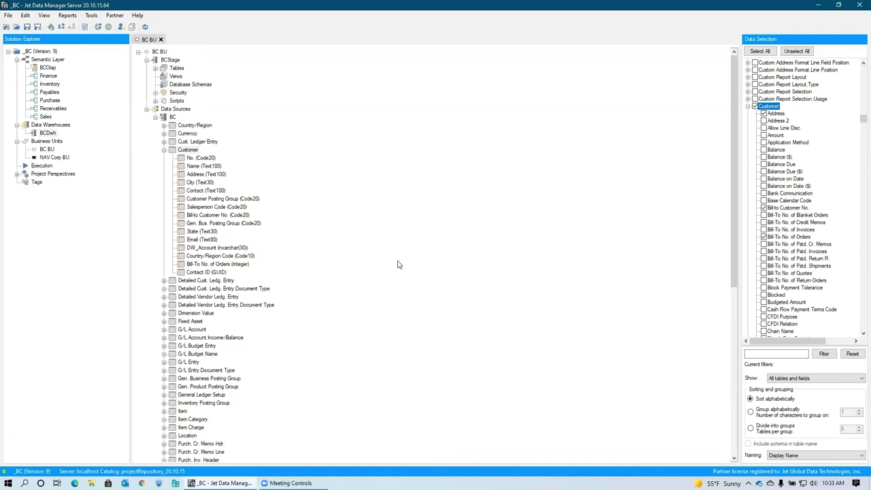
Add the Currency Code field to the BC data source's Customer table and collapse the data source
click(190, 153)
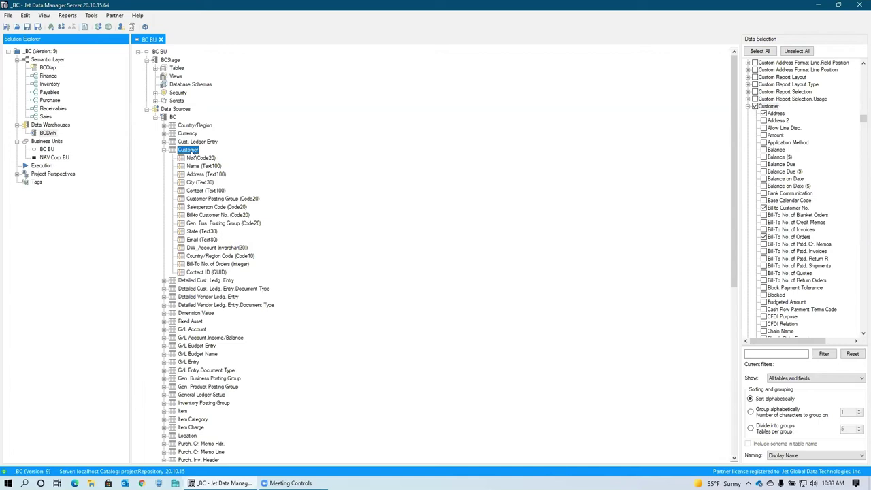
scroll(830, 248, down, 6)
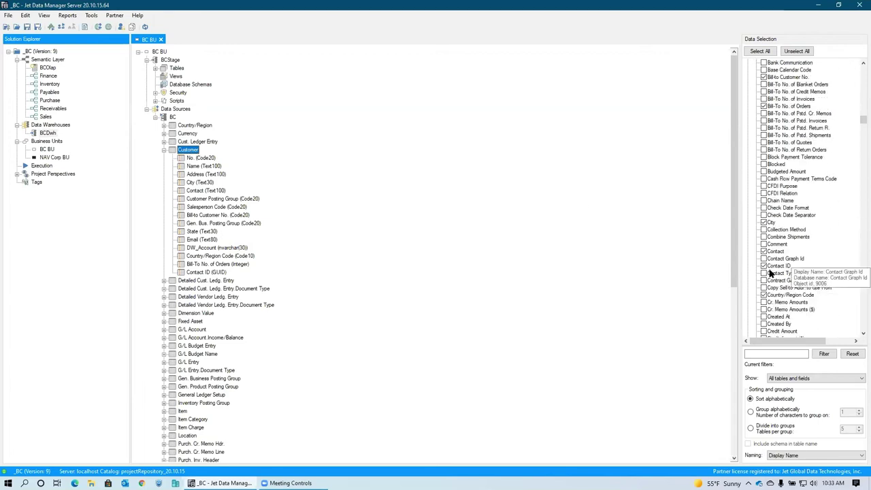
scroll(835, 313, down, 3)
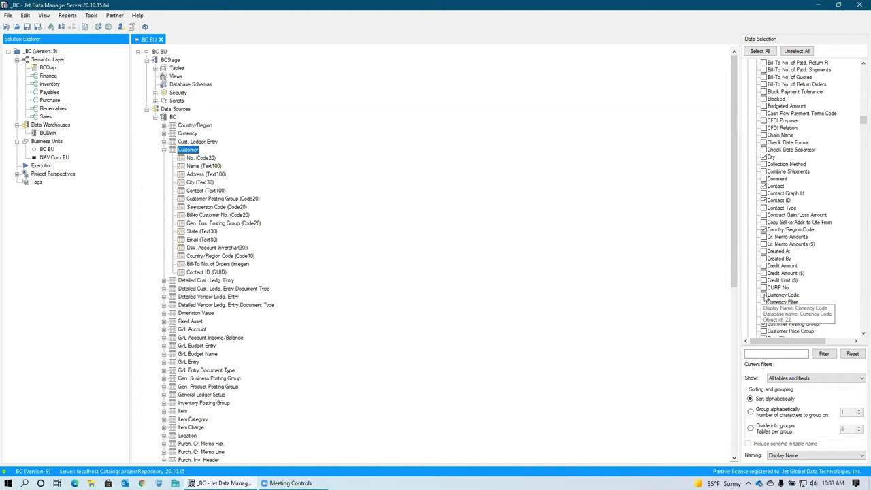
click(764, 296)
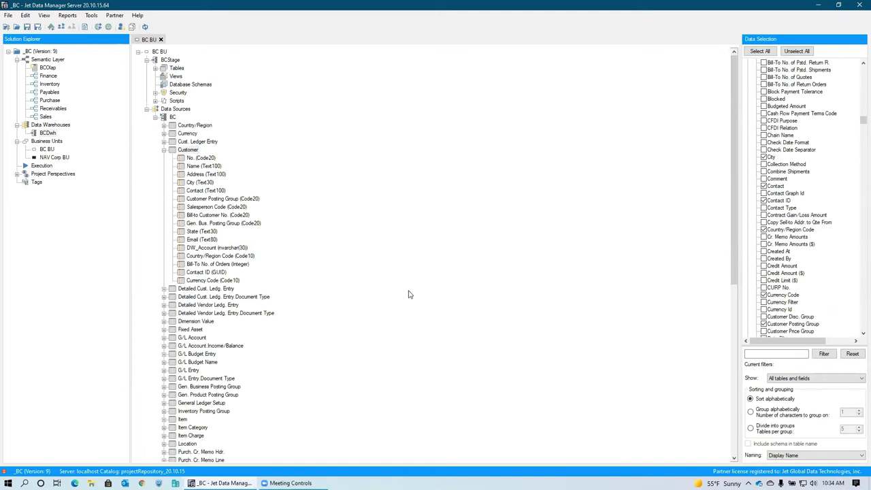
click(163, 150)
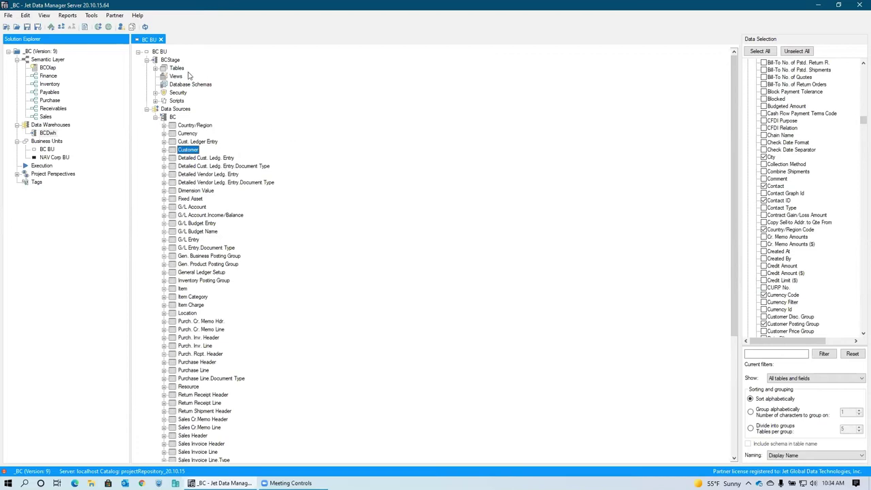
click(156, 117)
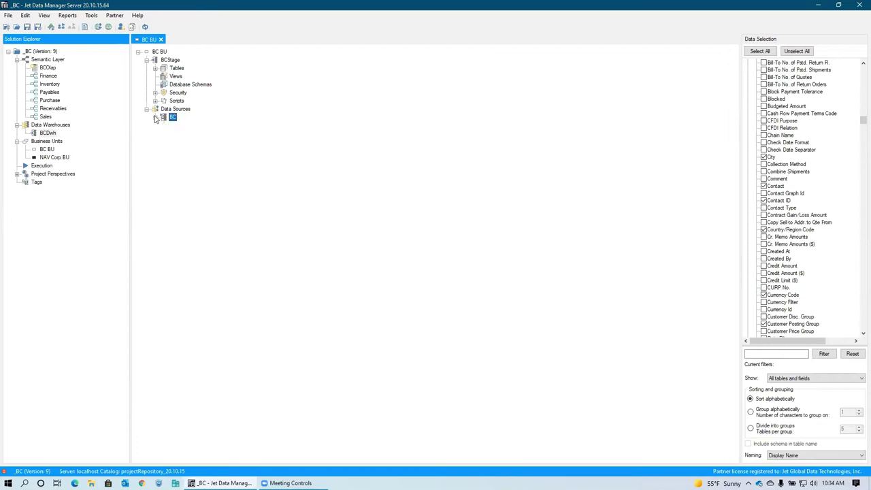
Expand the BCStage tables and locate the Currency Code field in the dbo.BC_Customer table
double_click(177, 68)
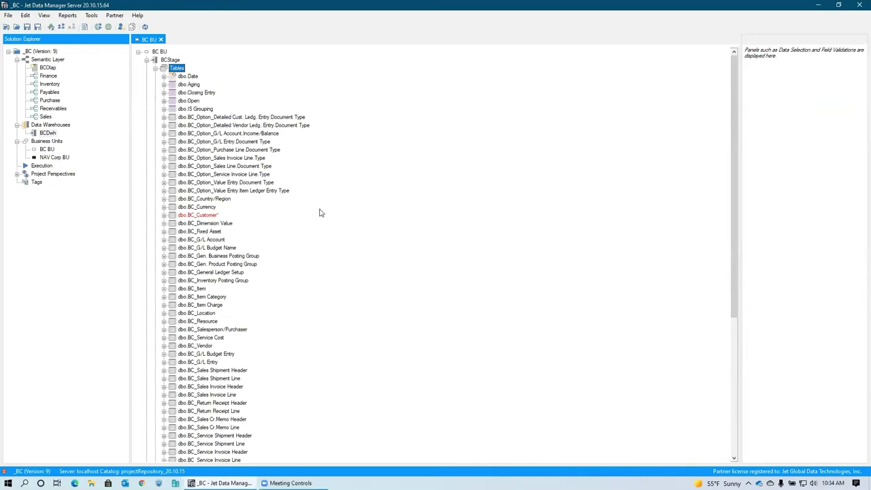
scroll(319, 211, down, 10)
scroll(318, 211, up, 10)
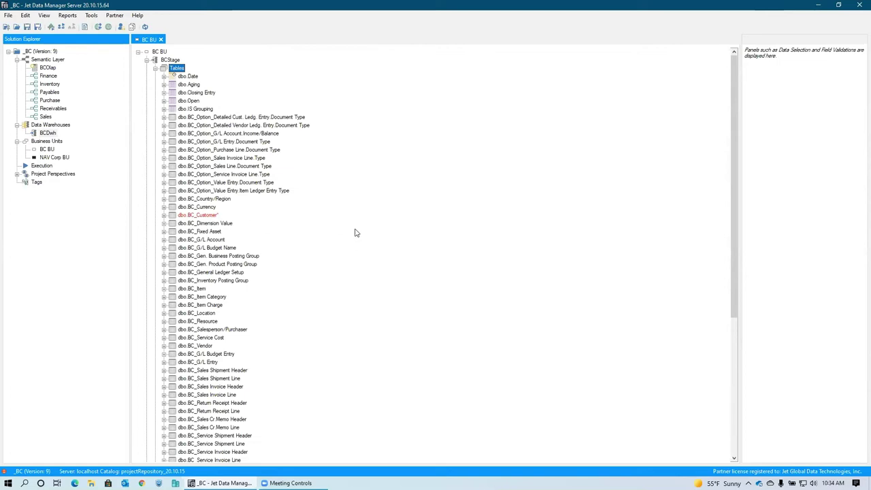
click(163, 215)
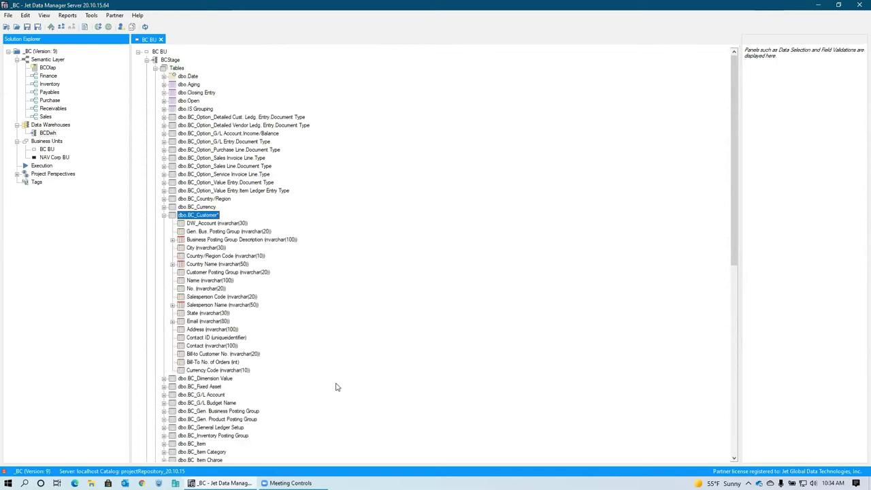
click(213, 371)
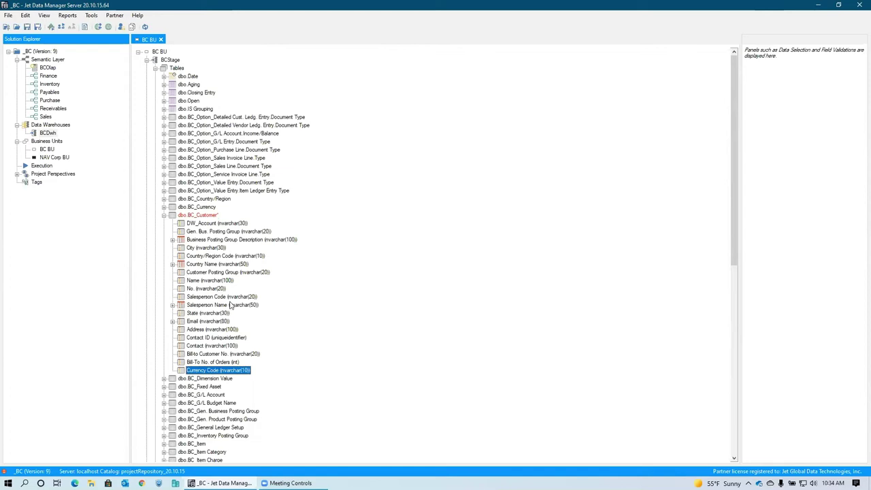
Examine the lookup definition of the Salesperson Name field in dbo.BC_Customer, and collapse it again
double_click(199, 308)
double_click(210, 313)
click(226, 323)
double_click(226, 323)
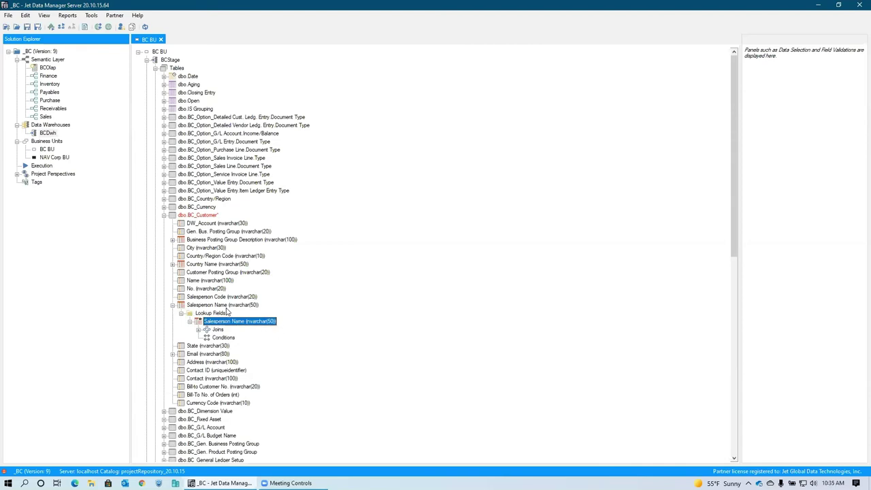
click(172, 304)
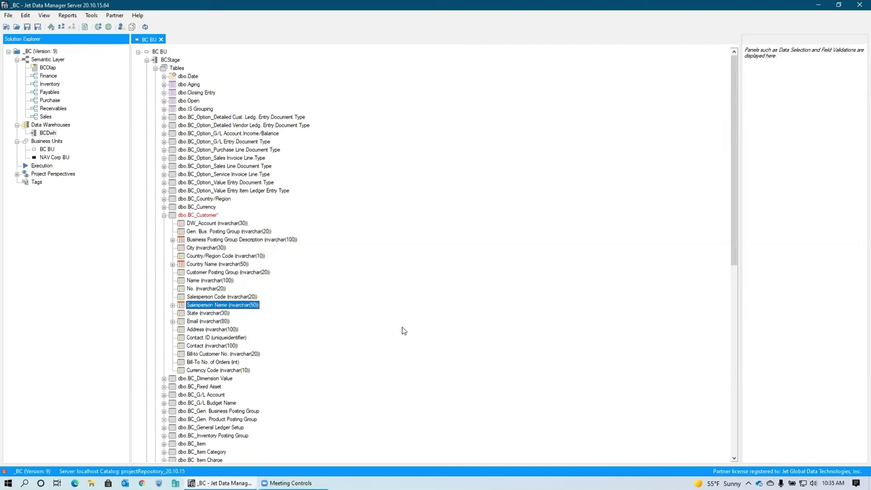
Examine the custom SQL transformation editor for the Currency Code field in dbo.BC_Customer, and close it without adding a transformation
click(214, 371)
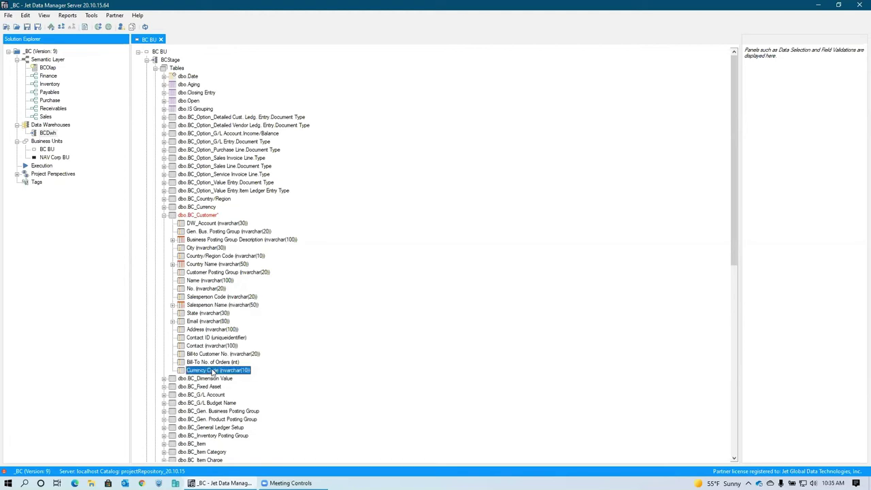
right_click(219, 372)
click(262, 368)
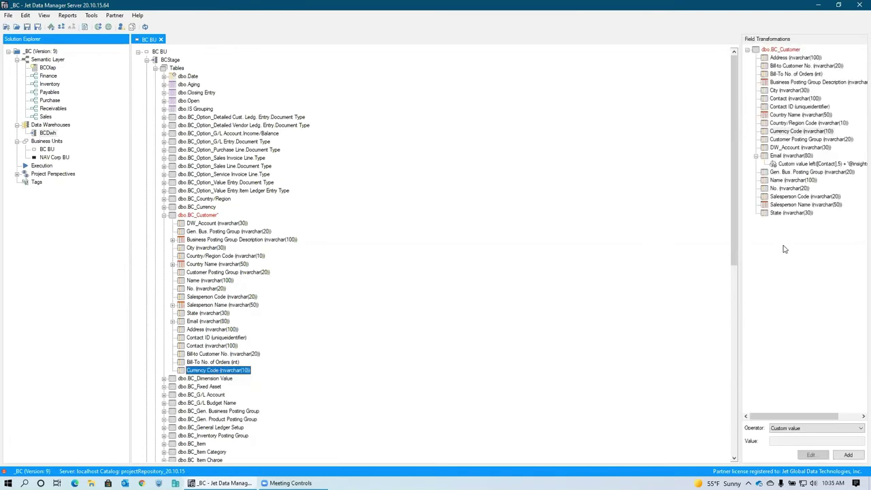
click(848, 454)
click(338, 222)
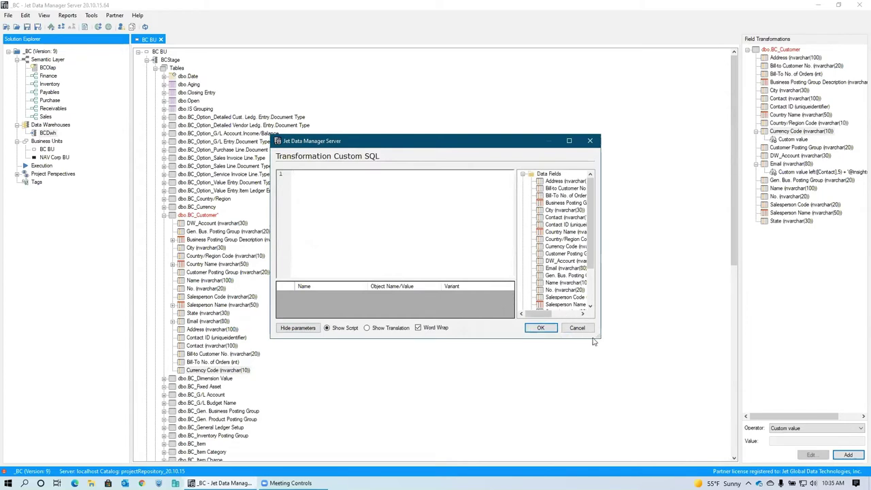
drag(601, 341, 634, 368)
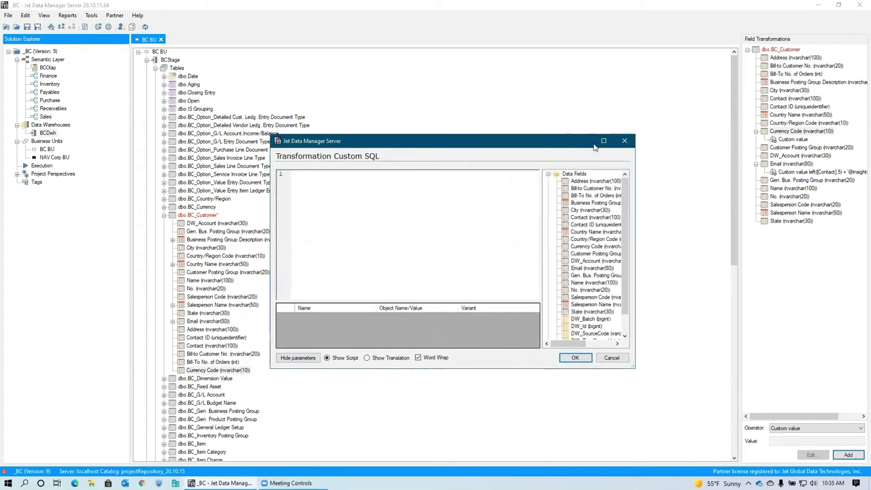
click(625, 142)
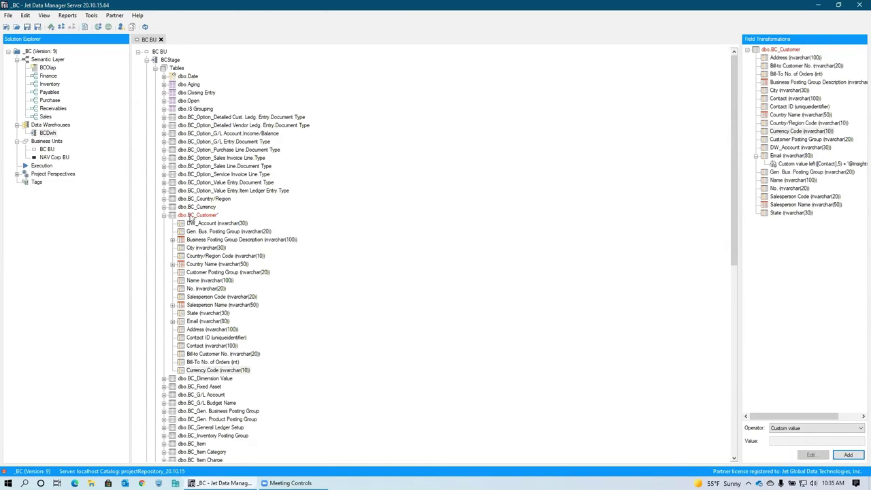
Collapse the staging table dbo.BC_Customer, and open the BCDwh data warehouse with its dbo.Customer table expanded
click(164, 218)
click(164, 216)
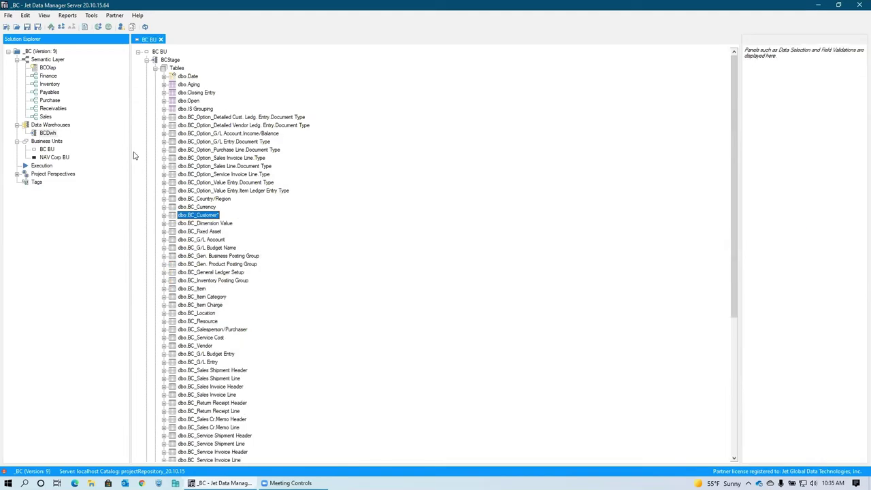
double_click(49, 133)
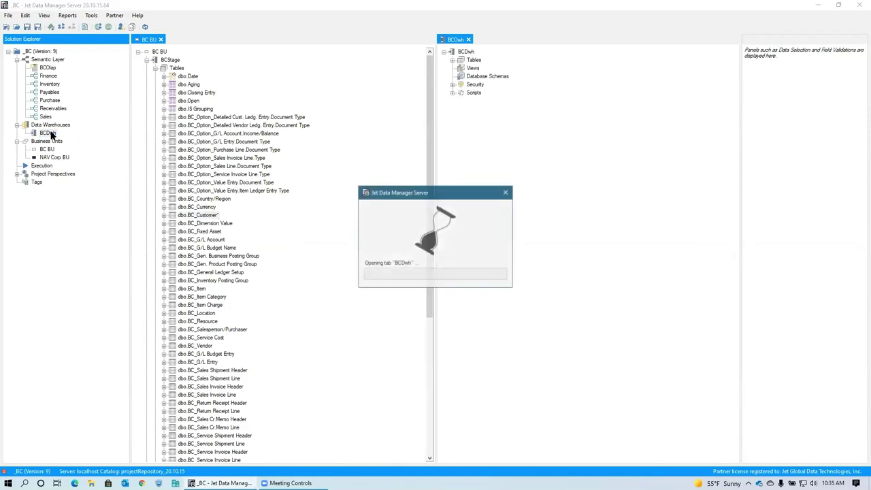
click(452, 60)
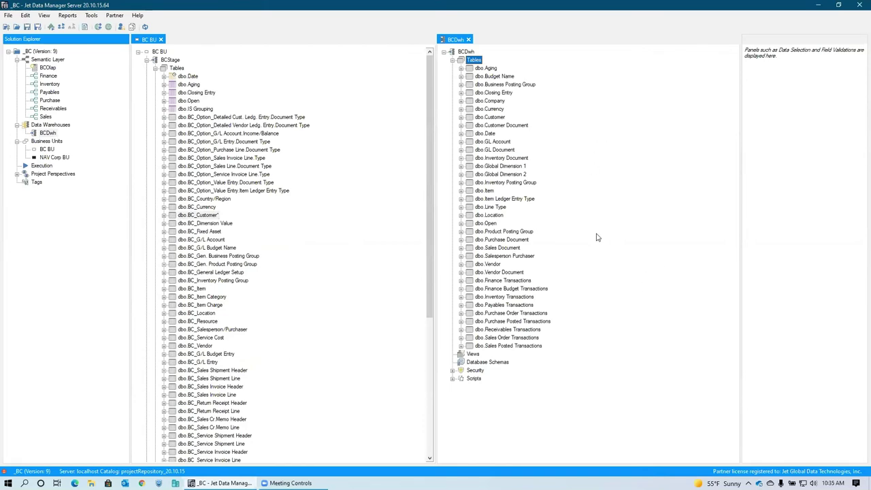
click(496, 117)
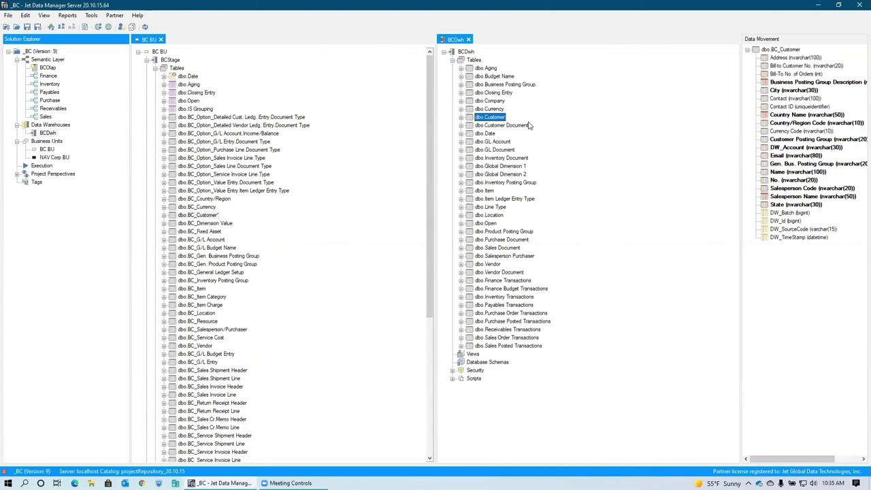
double_click(492, 118)
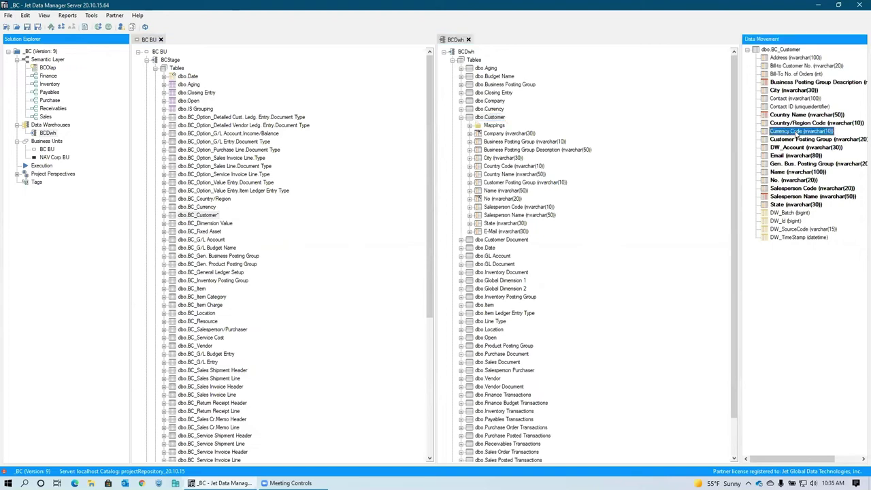
Add the Currency Code field from dbo.BC_Customer to the data warehouse's dbo.Customer table and place it directly below Customer Posting Group
drag(796, 134, 495, 121)
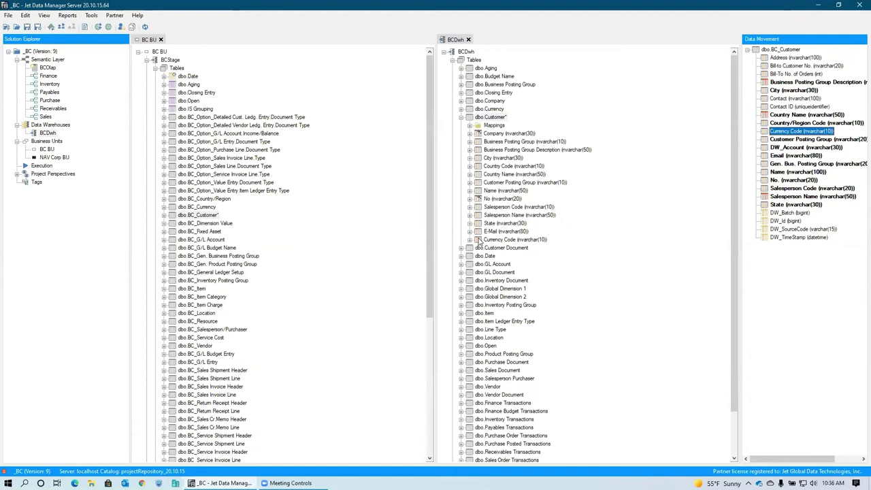
click(479, 240)
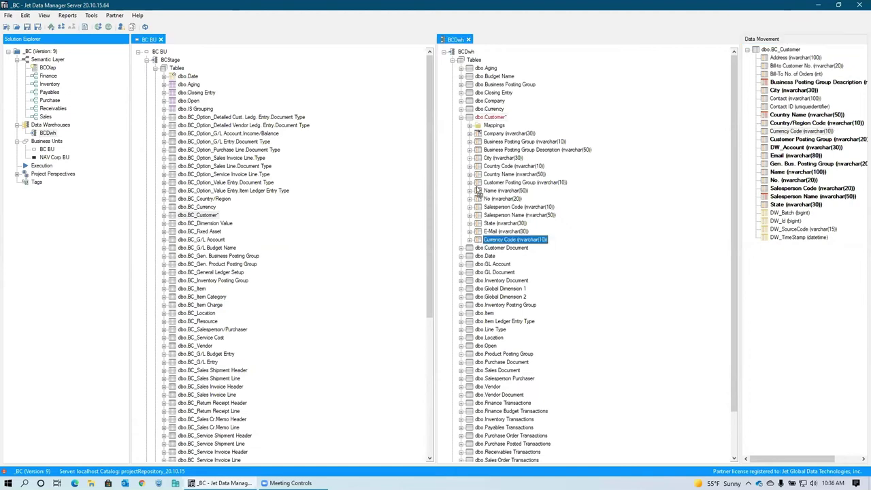
drag(478, 191, 480, 192)
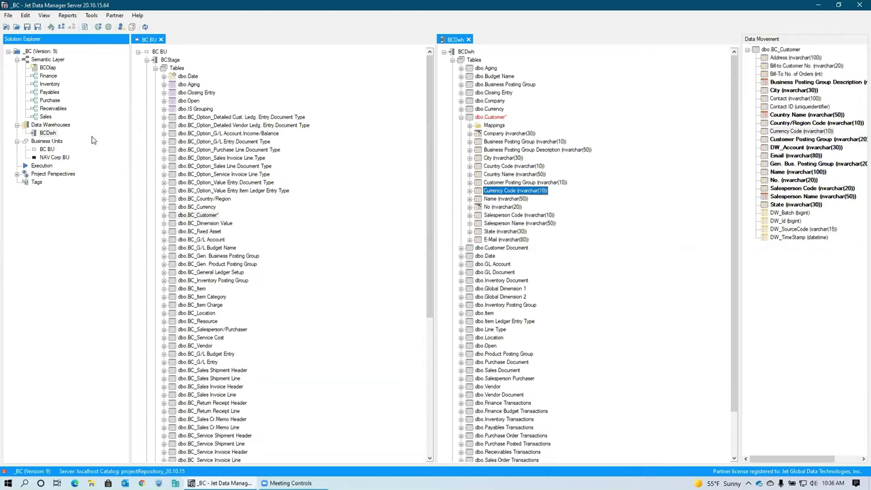
Open the BCOlap database and review the Finance cube's measures, including the Amount folder, and its dimensions
double_click(47, 68)
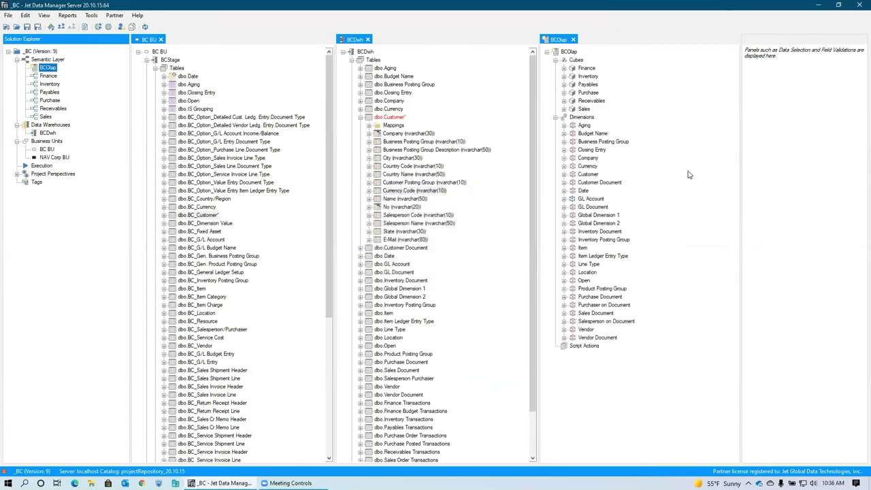
double_click(586, 69)
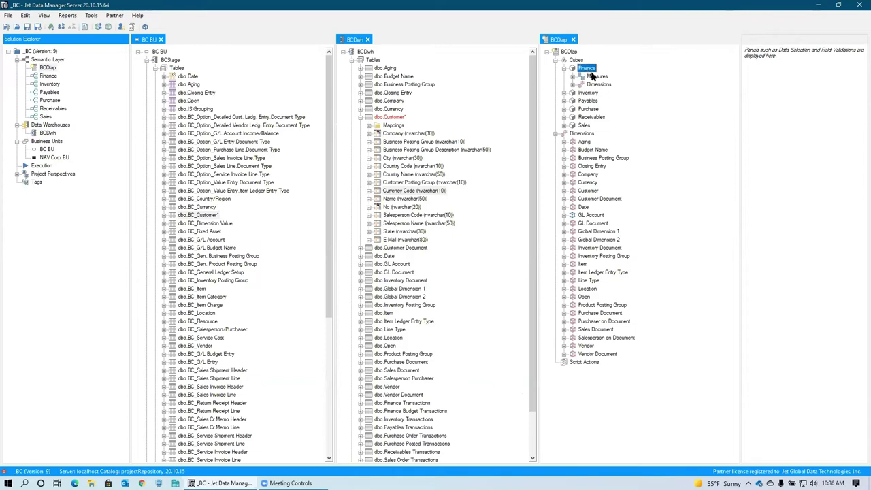
double_click(596, 76)
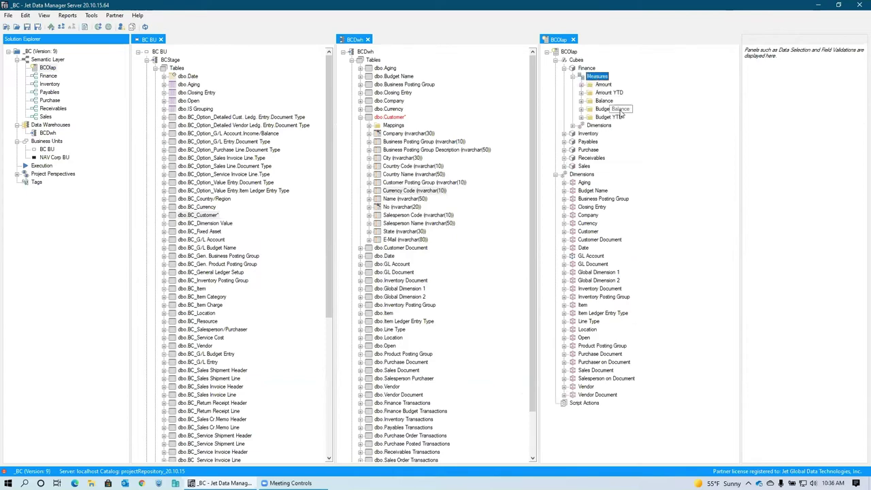
click(582, 86)
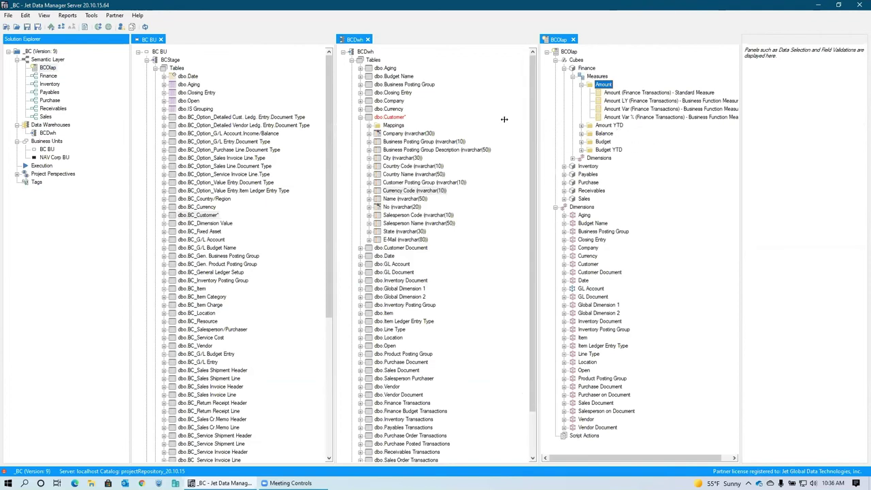
drag(505, 119, 504, 119)
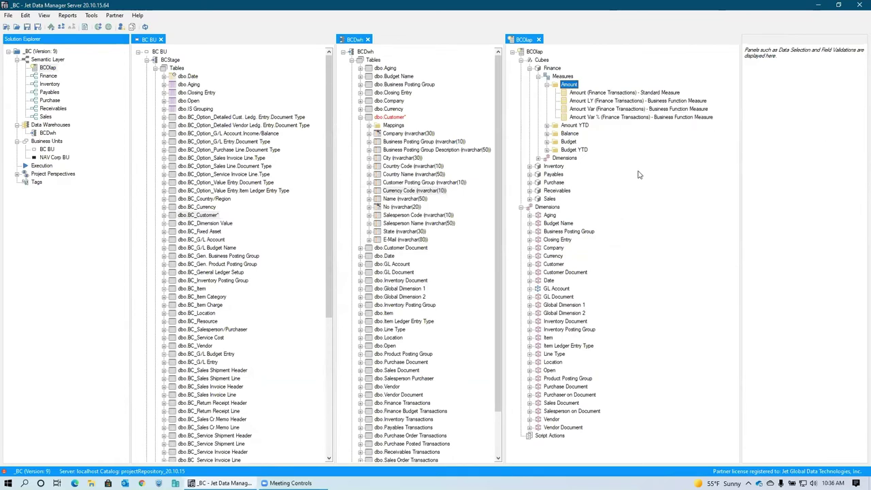
double_click(565, 158)
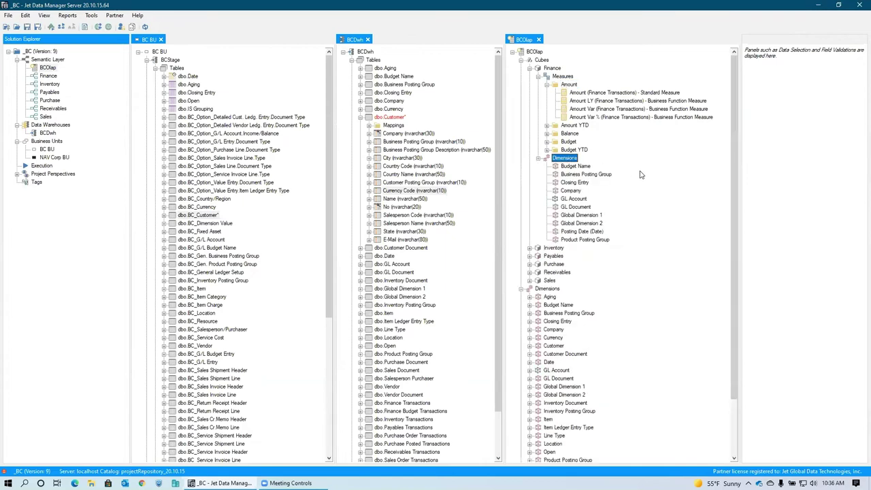
Inspect the formula of the Rolling 12 Months time snippet for the Finance cube's measures, and cancel without adding it
right_click(563, 76)
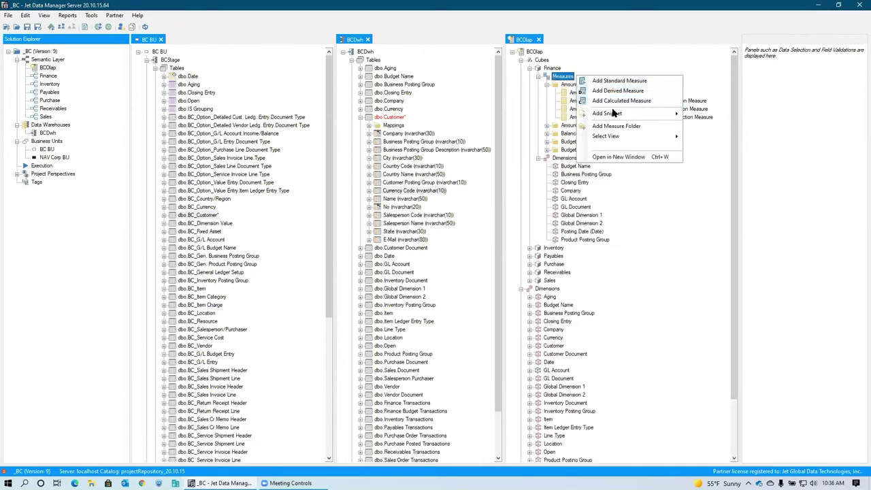
mouse_move(613, 113)
mouse_move(708, 155)
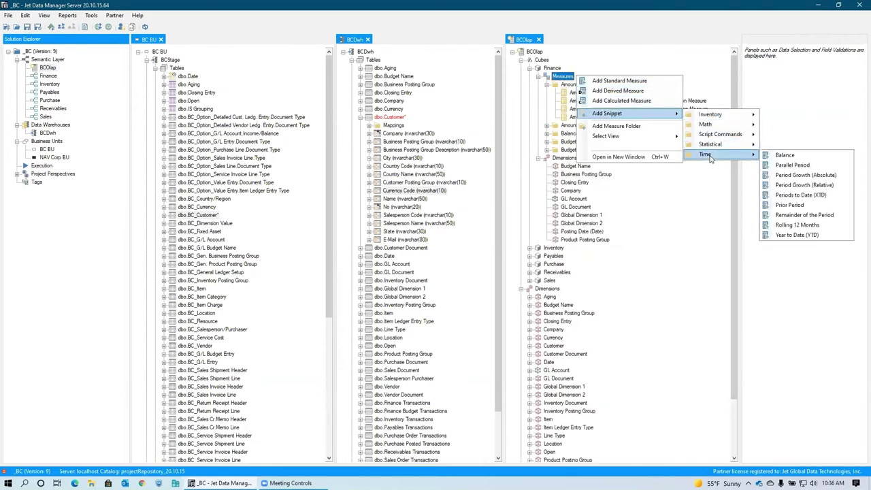
click(803, 225)
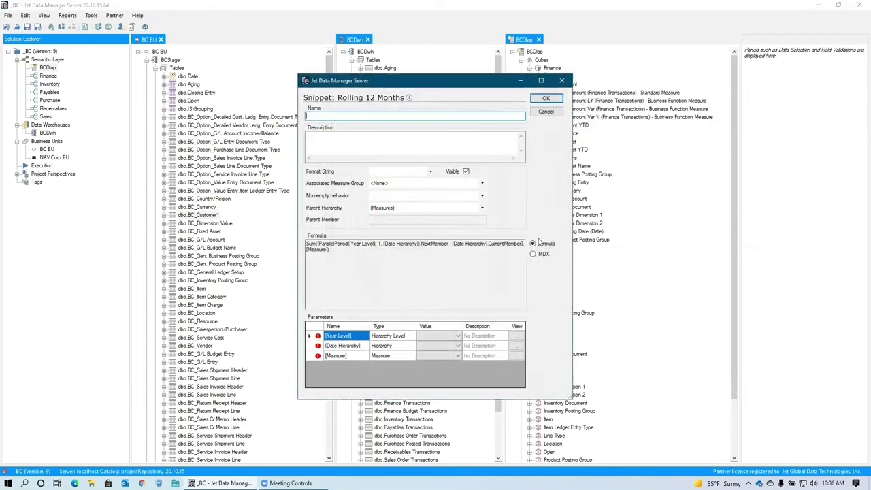
drag(337, 254, 306, 238)
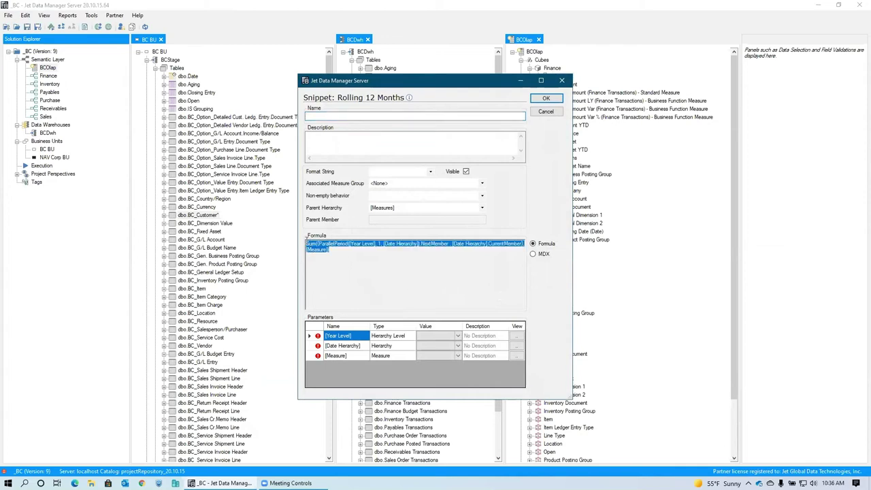
click(546, 112)
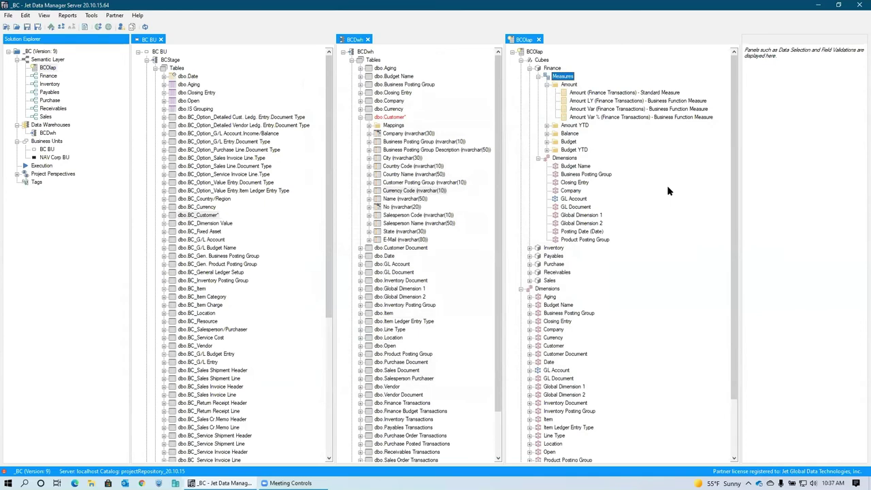
Collapse the Finance cube and close the BCOlap and BCDwh views
click(537, 76)
click(529, 69)
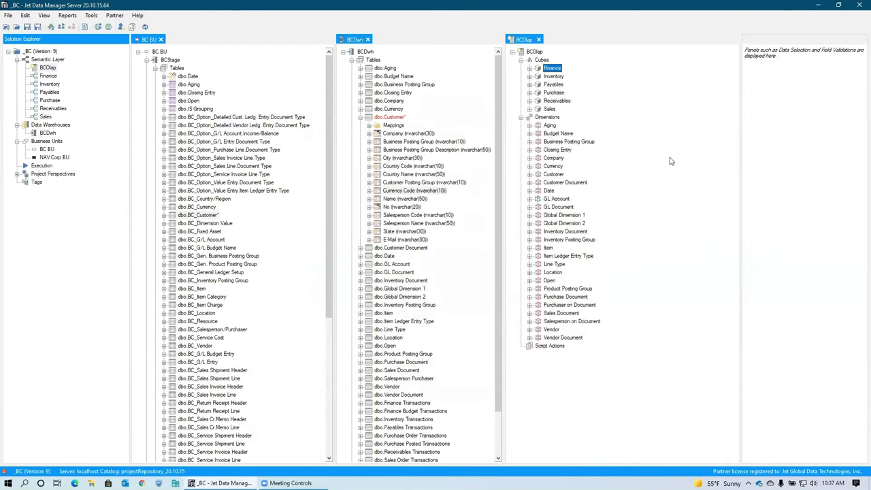
click(539, 40)
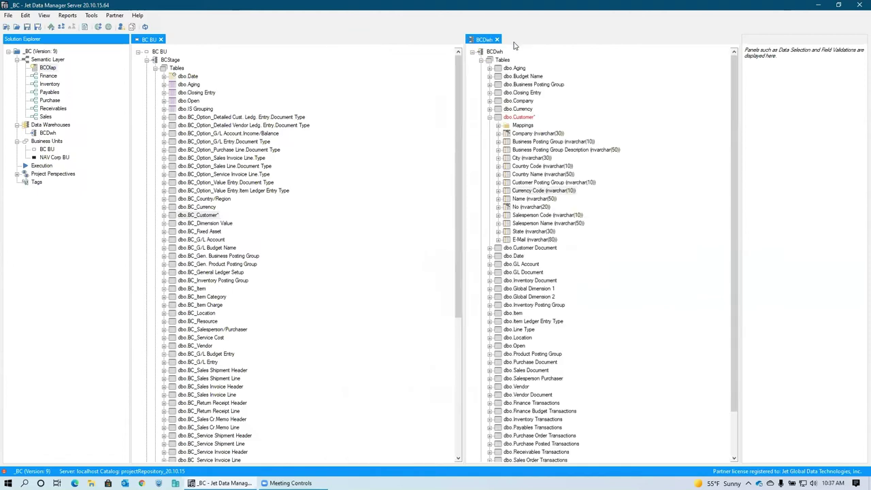
click(499, 40)
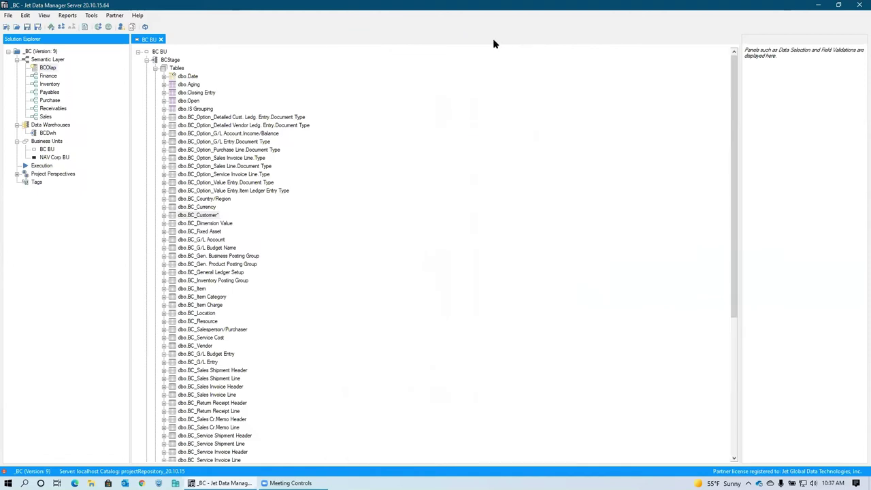
Start a new SQL Server data source named CRM in the BC BU business unit, with localhost as its server name
click(155, 68)
click(178, 111)
right_click(180, 112)
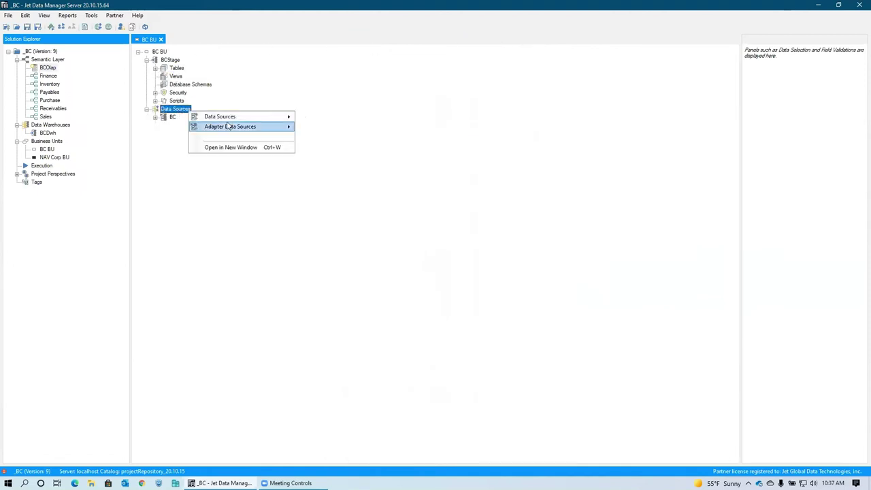
mouse_move(234, 116)
click(315, 118)
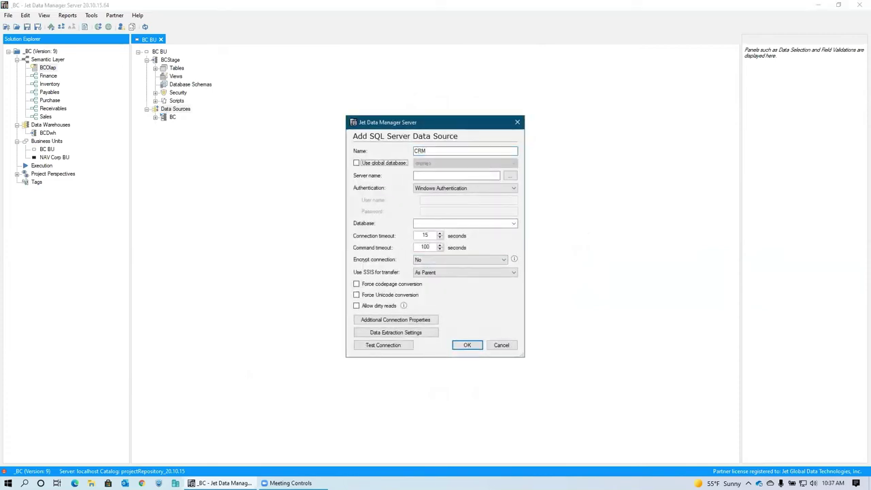
text(lo)
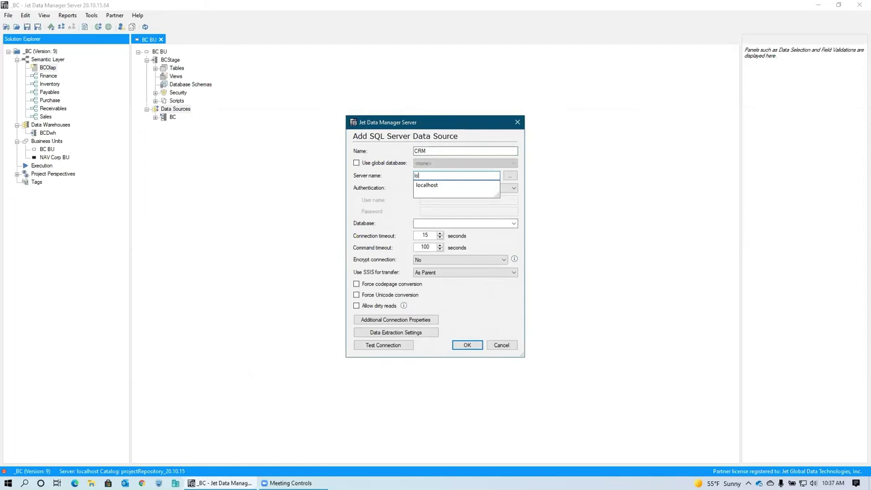
text(calhost)
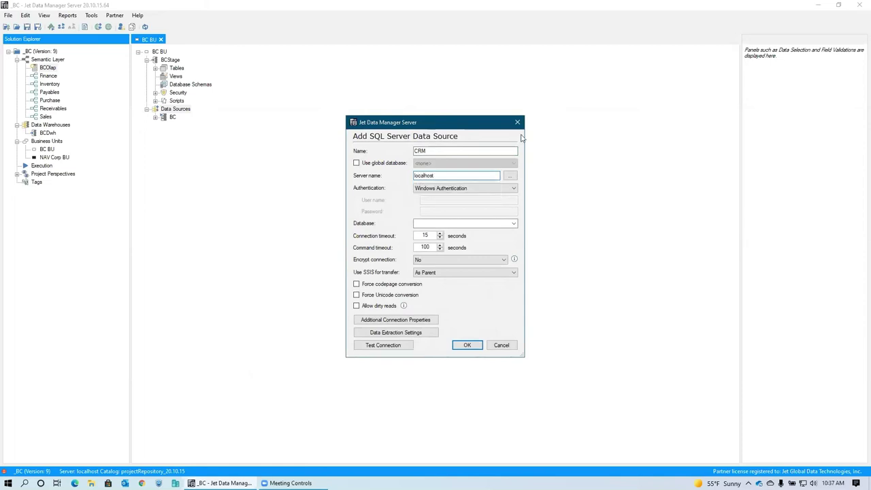
Set the CRM data source's database to Contoso_MSCRM, test the connection, and add the source to the business unit
click(513, 223)
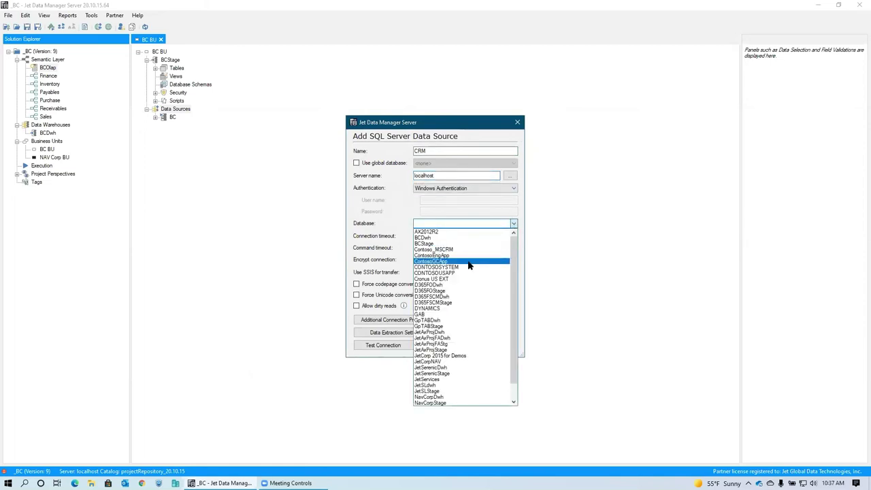
click(449, 250)
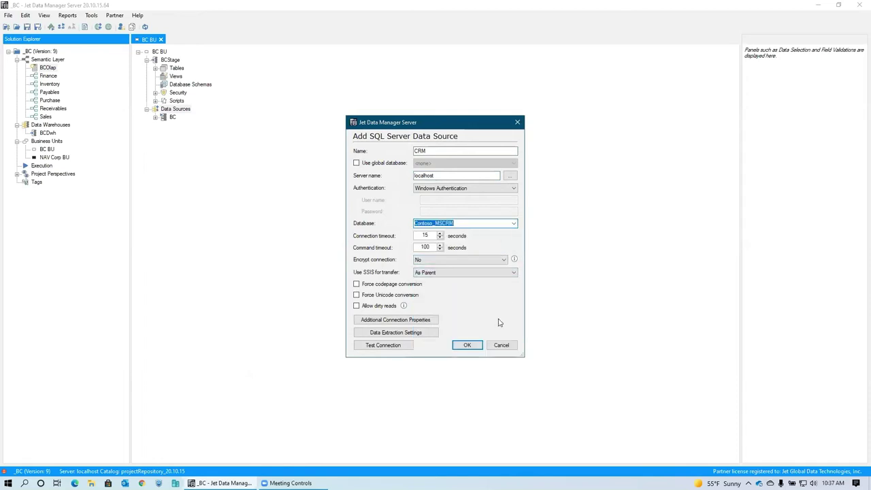
click(393, 345)
click(487, 275)
click(467, 345)
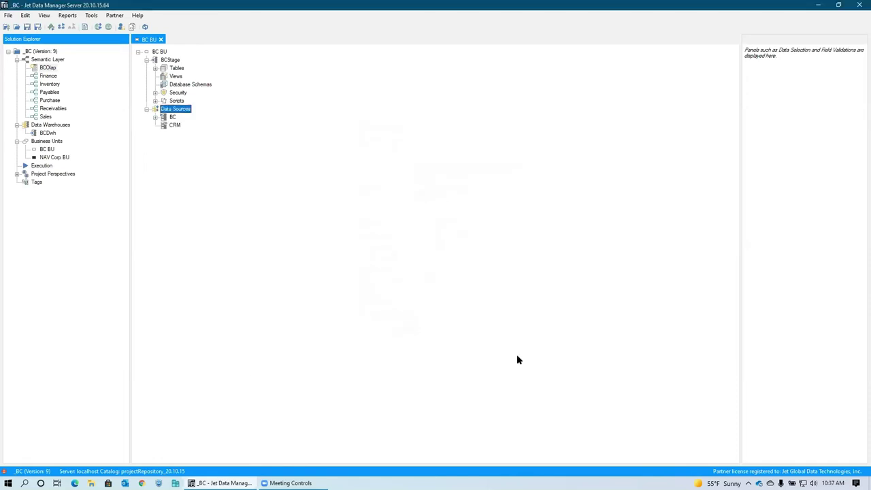
click(175, 127)
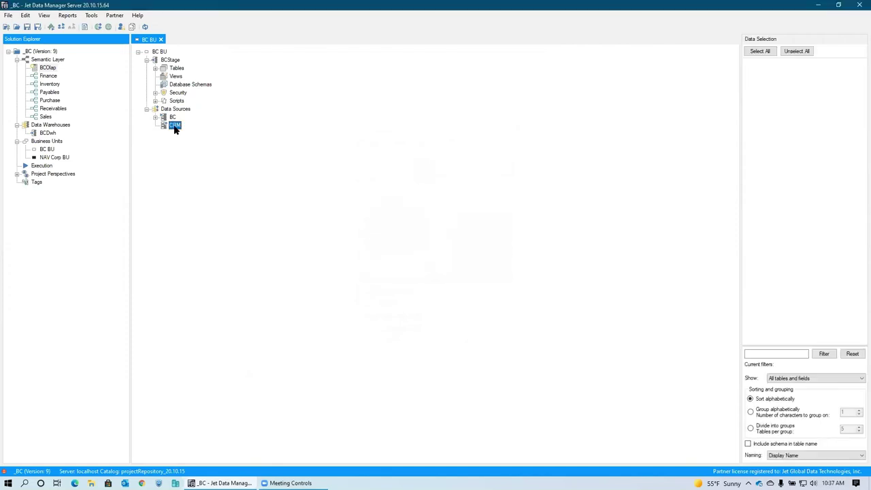
Read the CRM data source's objects, select the CreditLimit and BCAccountNum fields of AccountBase, and expand that table under the source
right_click(175, 127)
click(229, 170)
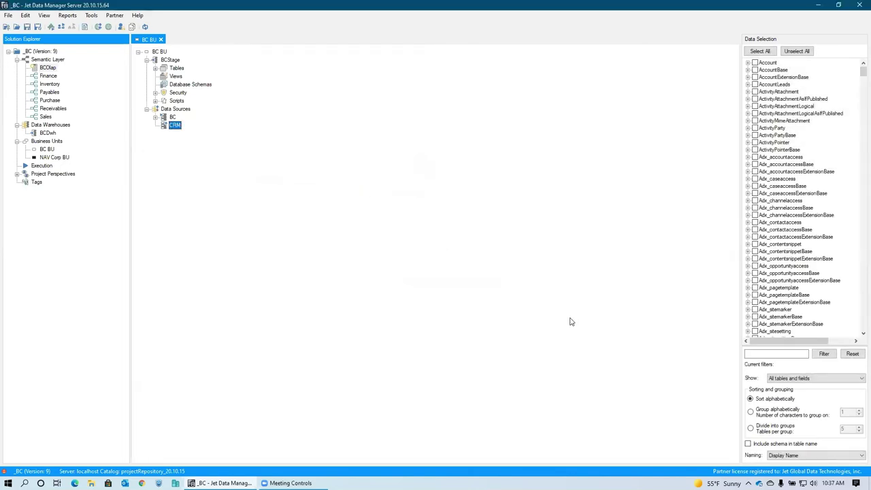
click(747, 69)
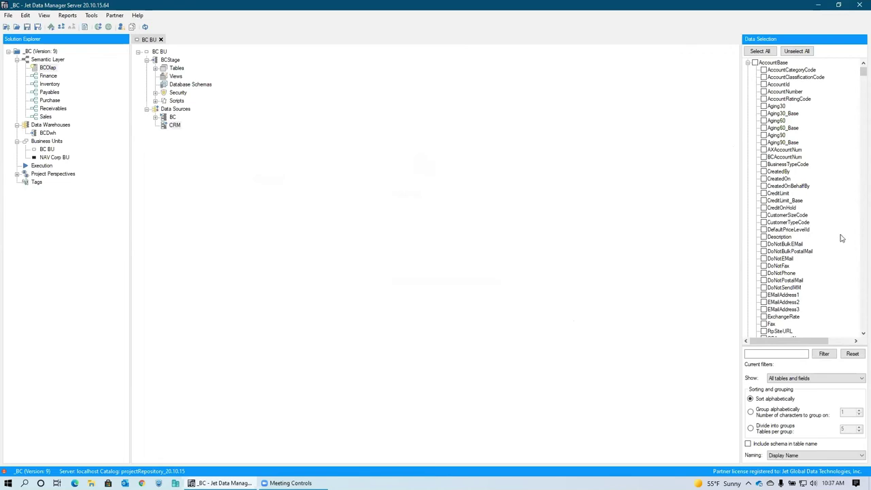
click(765, 194)
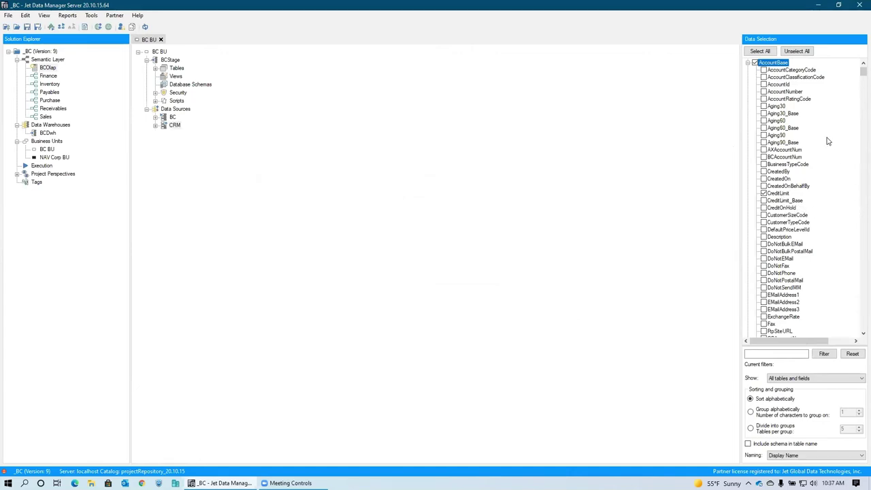
scroll(832, 161, up, 1)
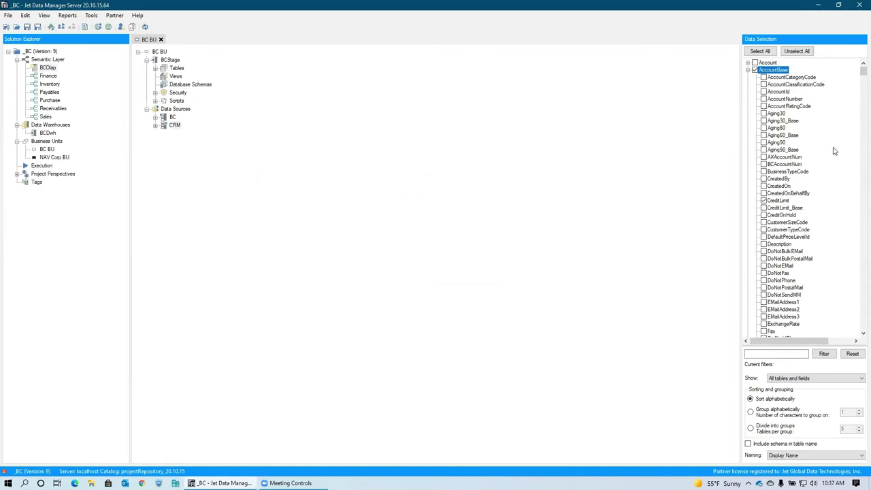
click(764, 166)
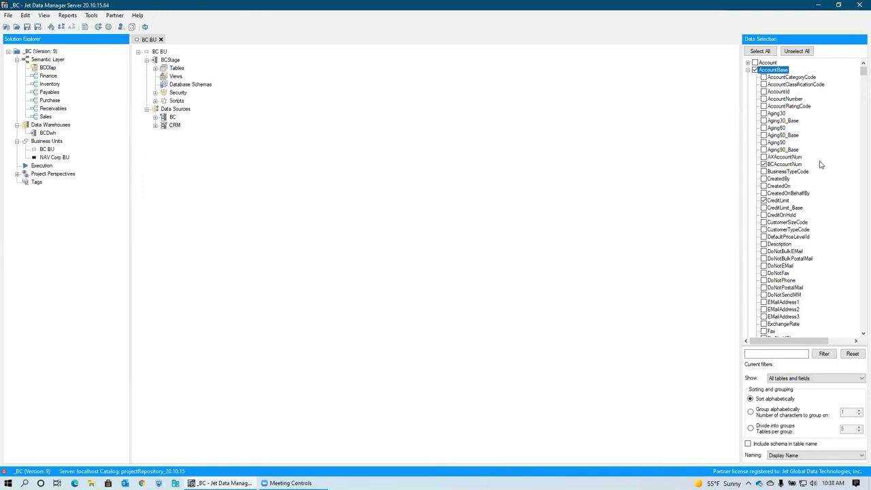
click(155, 125)
click(164, 134)
click(206, 142)
click(265, 148)
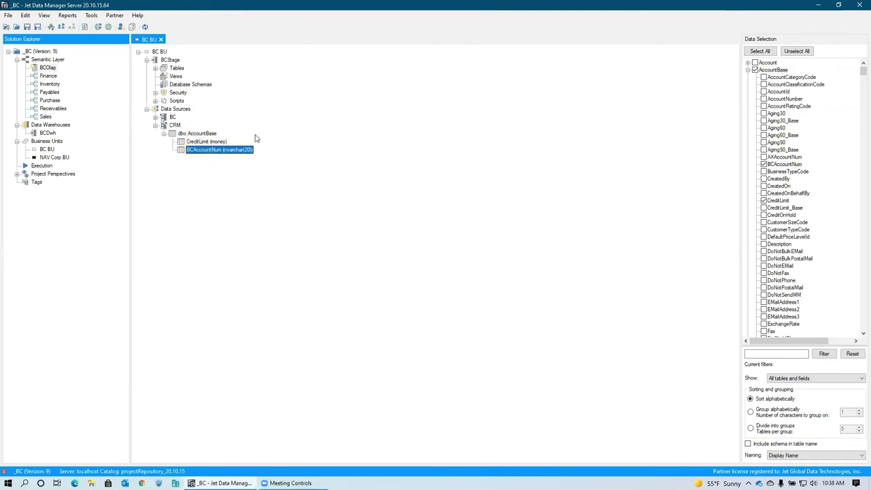
Move the CRM AccountBase staging table to just above BC_Customer in BCStage, and expand both tables
double_click(176, 69)
scroll(334, 290, down, 10)
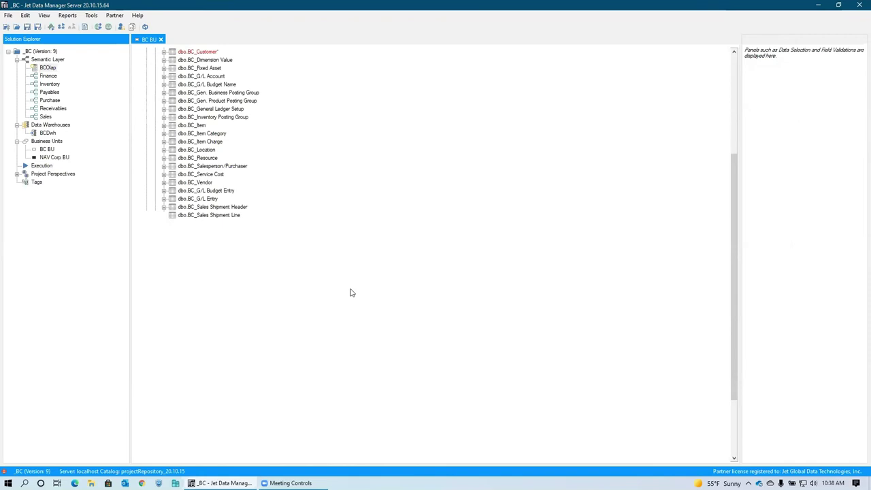
click(174, 371)
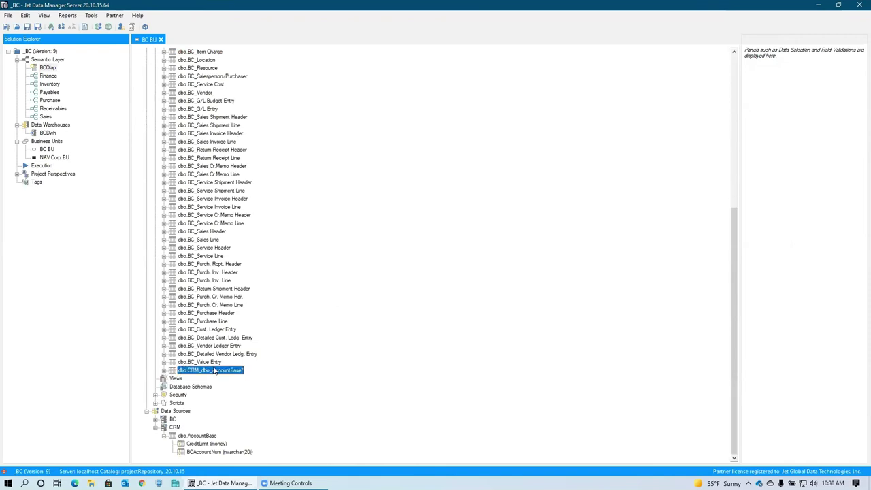
drag(175, 373, 173, 134)
click(164, 134)
click(164, 158)
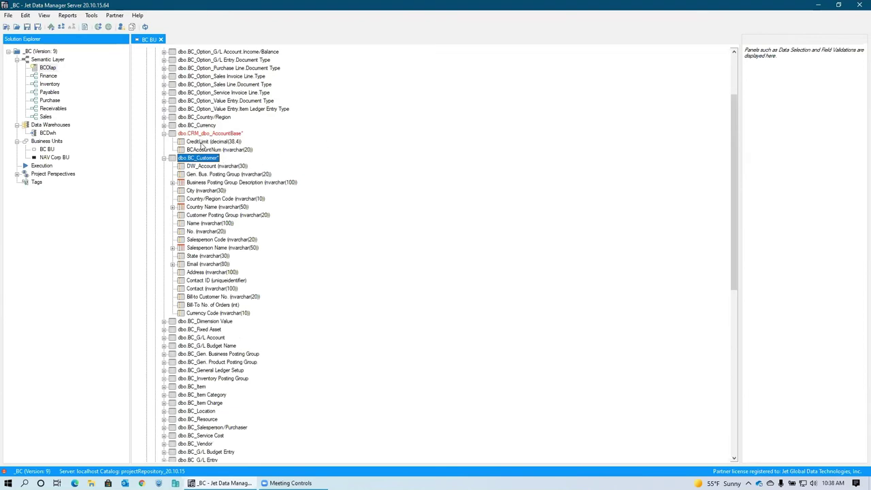
Add CreditLimit from the CRM AccountBase table as a lookup field on BC_Customer, joining BCAccountNum equal to No
drag(201, 143, 203, 162)
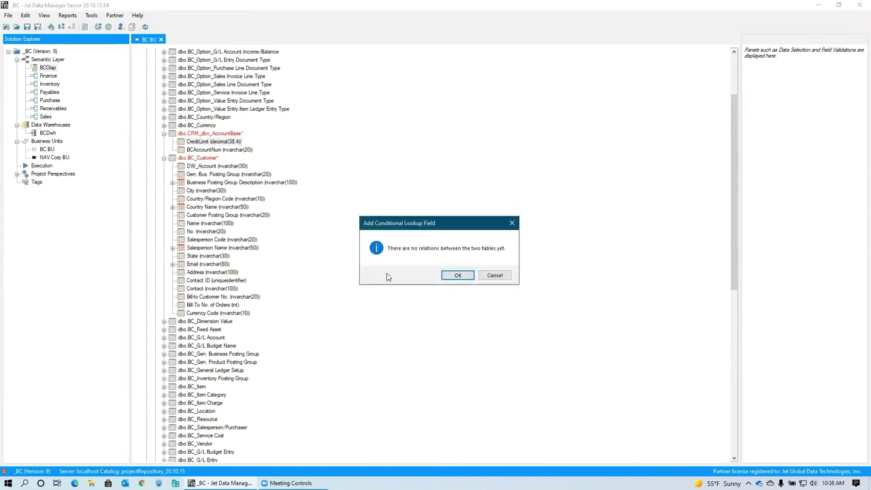
click(460, 277)
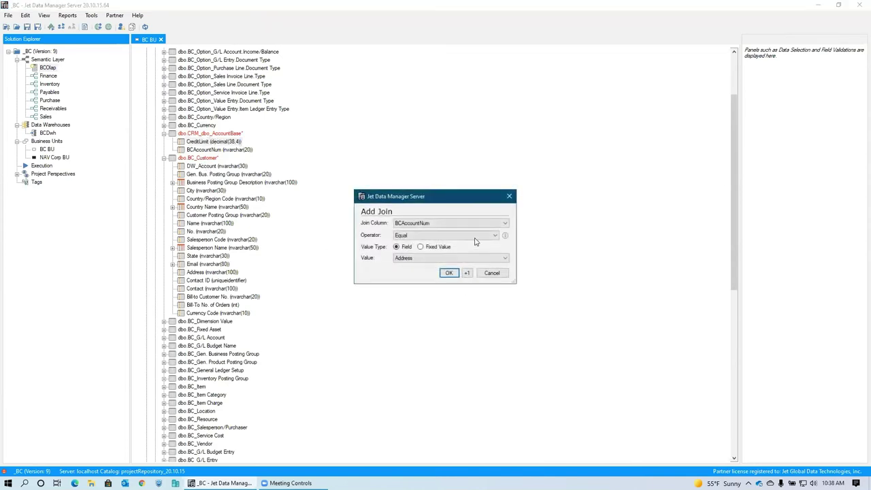
click(430, 259)
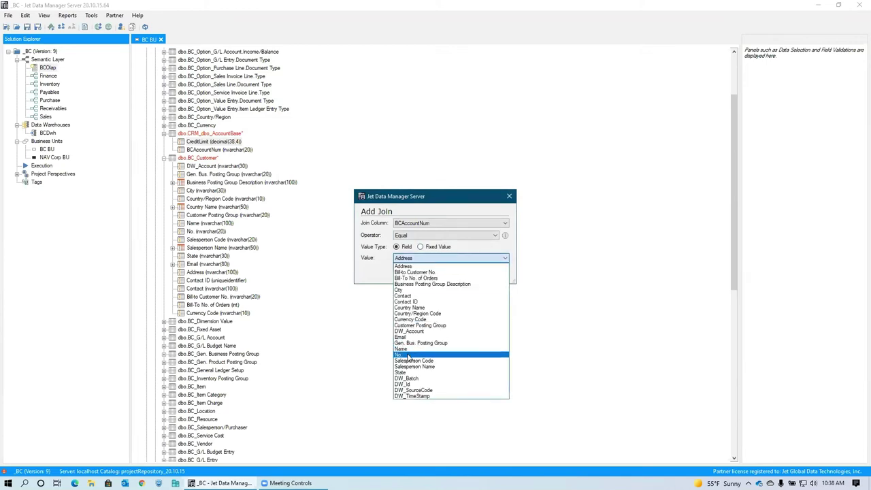
click(409, 355)
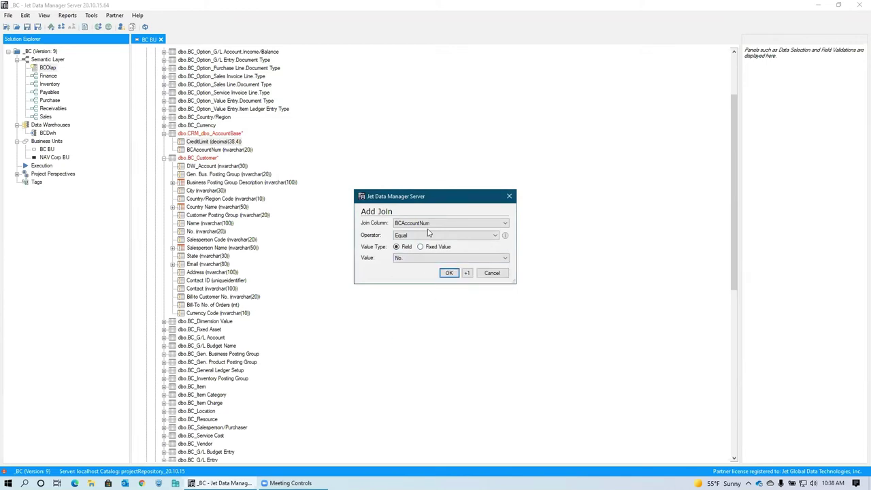
click(449, 273)
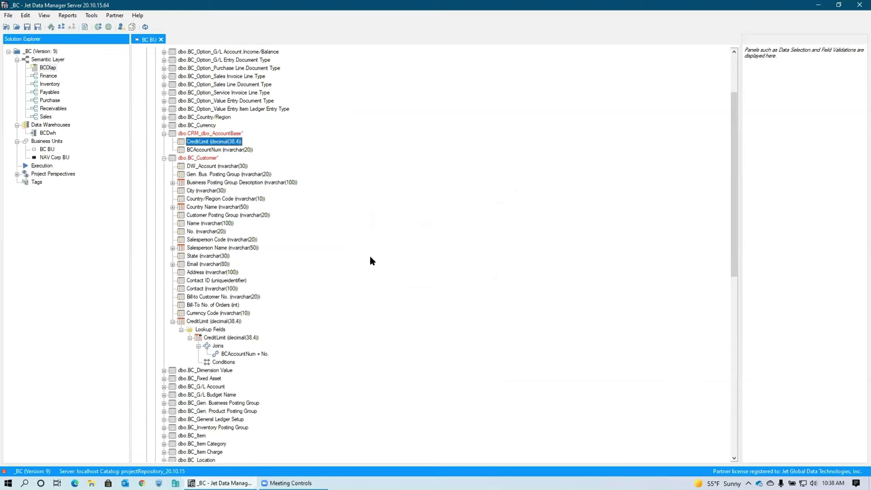
Open the BCDwh data warehouse and add the staging CreditLimit field to its Customer table
click(47, 133)
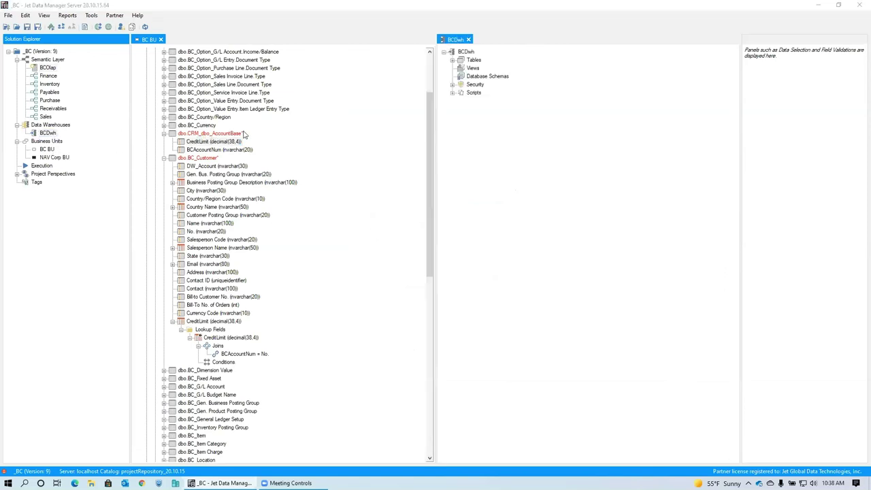
click(452, 60)
click(490, 117)
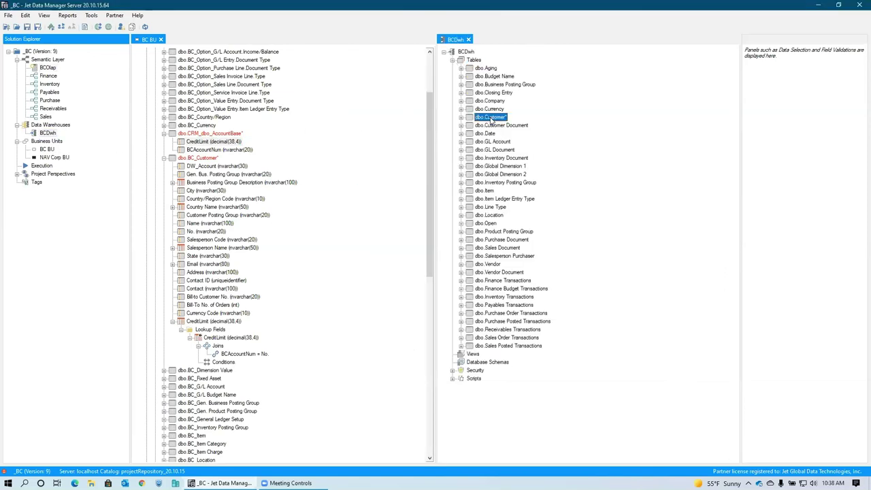
double_click(491, 120)
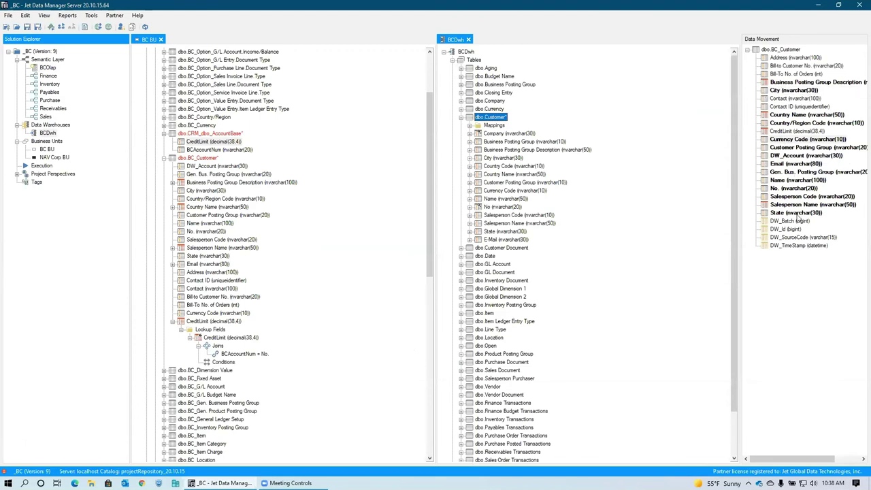
click(786, 131)
drag(787, 132, 512, 124)
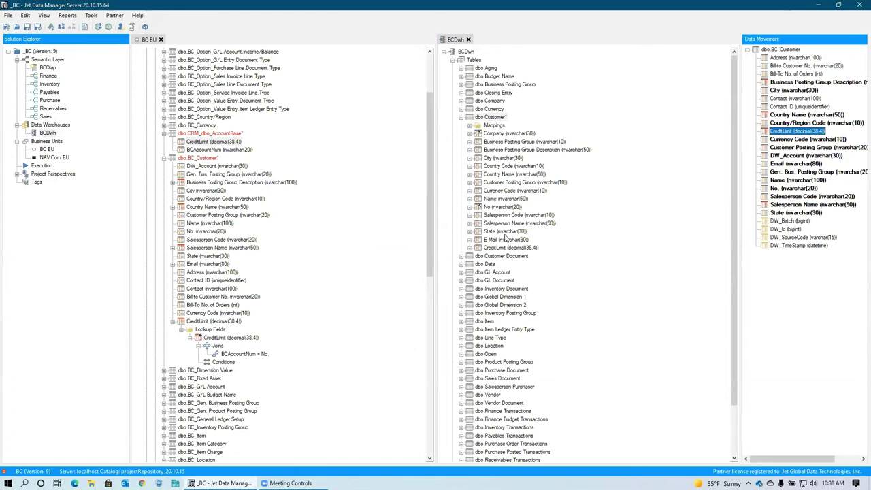
Move the new CreditLimit field below Currency Code in the warehouse Customer table and rename it Credit Limit
drag(478, 249, 480, 199)
click(499, 202)
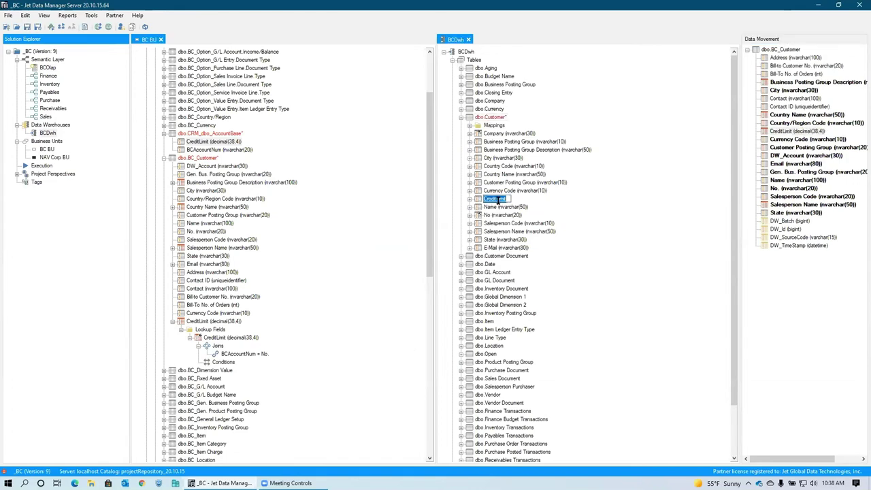
click(495, 198)
key(Return)
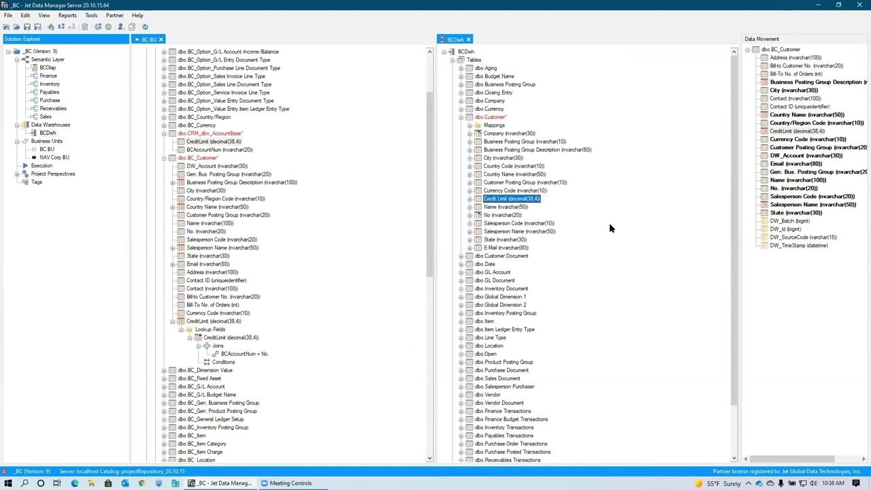
Collapse the BCStage tables, the CRM data source and the warehouse Customer table
click(531, 176)
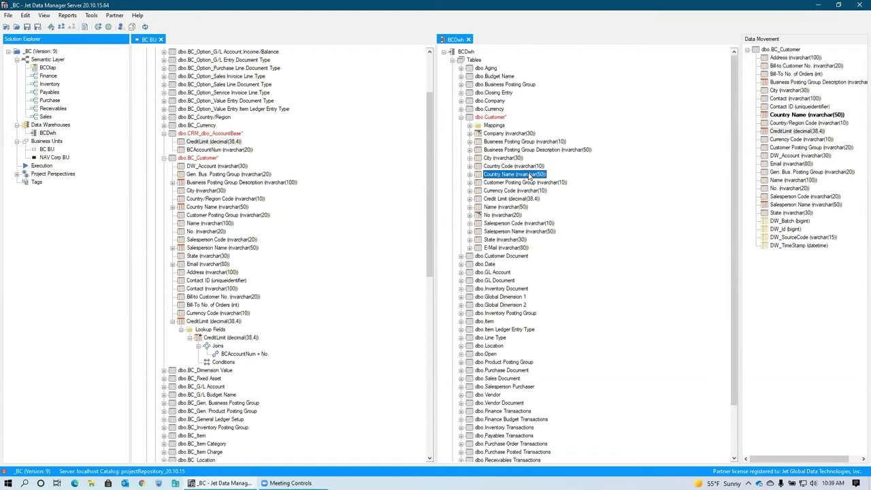
scroll(173, 157, up, 3)
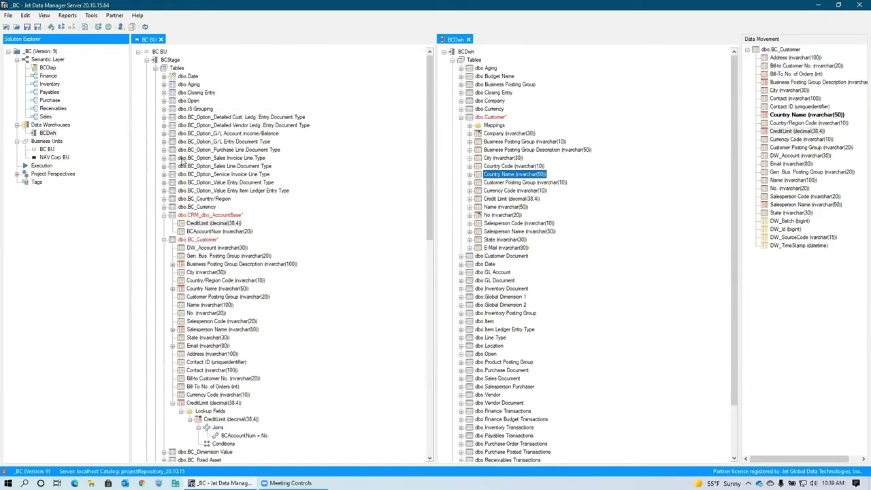
click(163, 68)
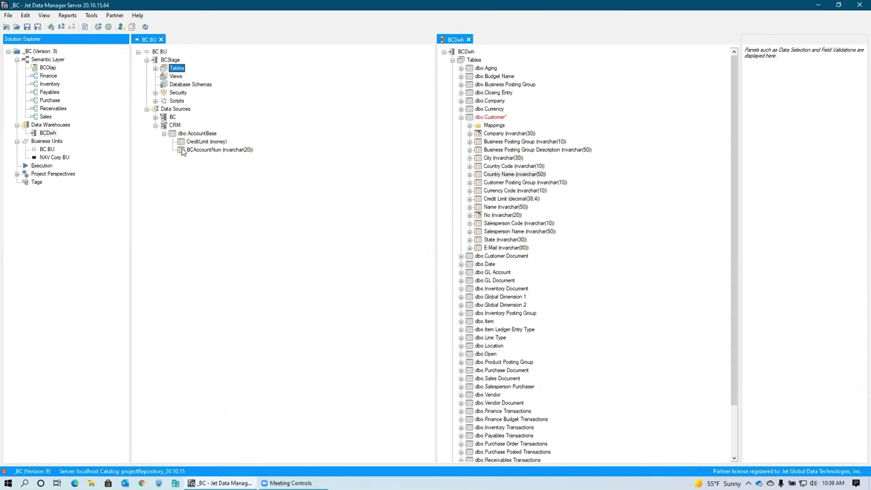
double_click(173, 125)
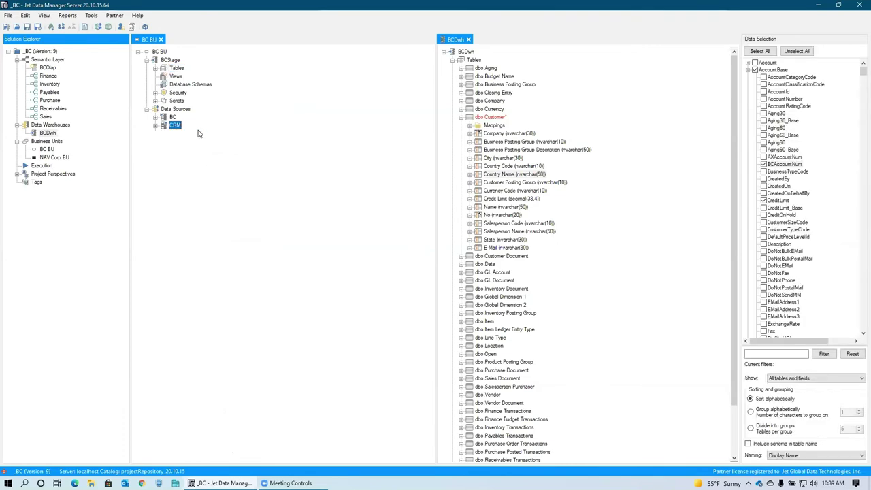
click(461, 119)
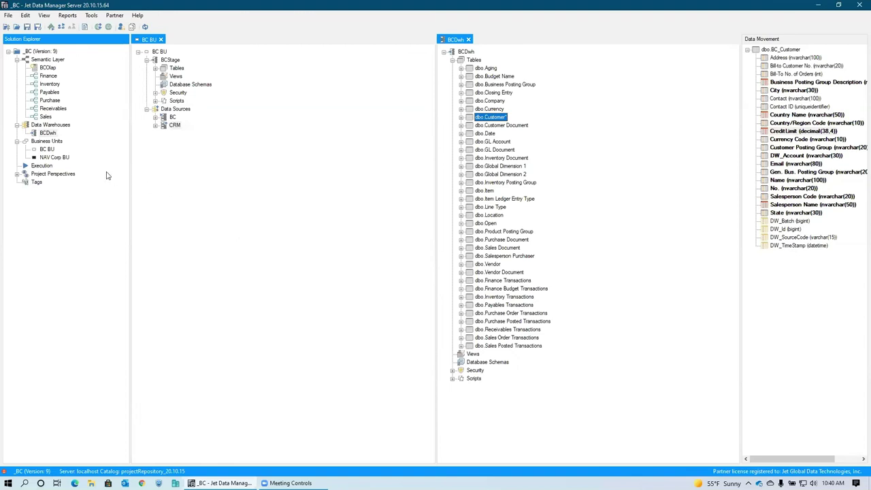
Open the NAV Corp BU business unit between BC BU and BCDwh, and expand its staging objects
double_click(59, 157)
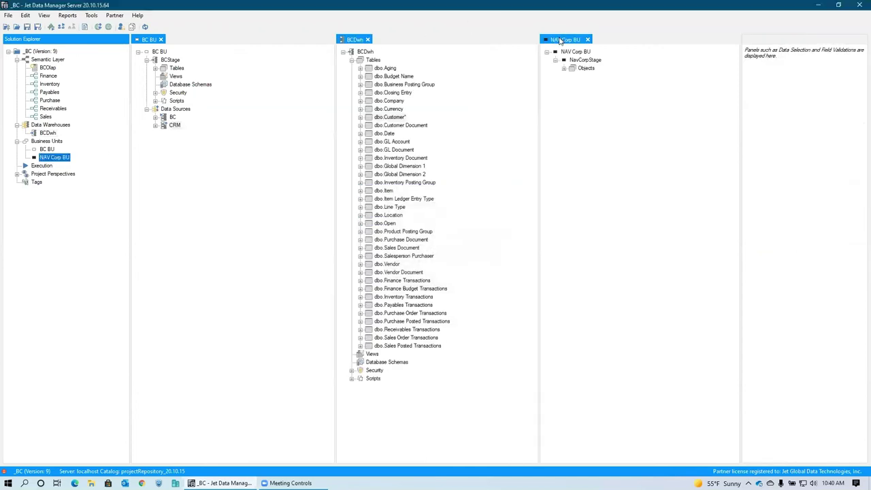
drag(365, 42, 311, 39)
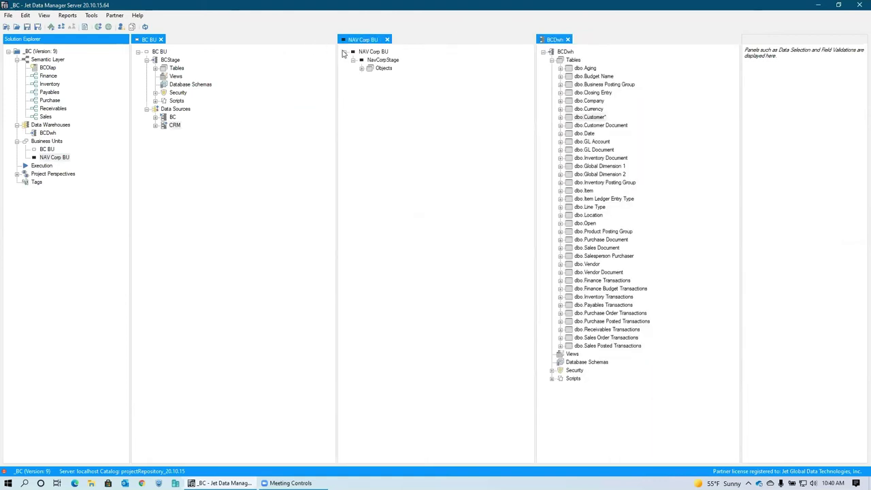
click(362, 68)
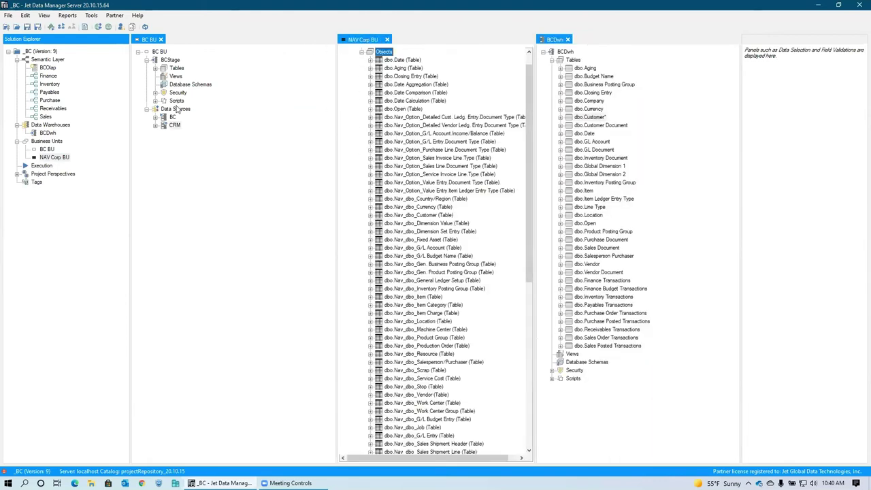
Expand the BCStage tables with AccountBase and BC_Customer collapsed, and compare them with the NAV Corp staging tables
click(155, 68)
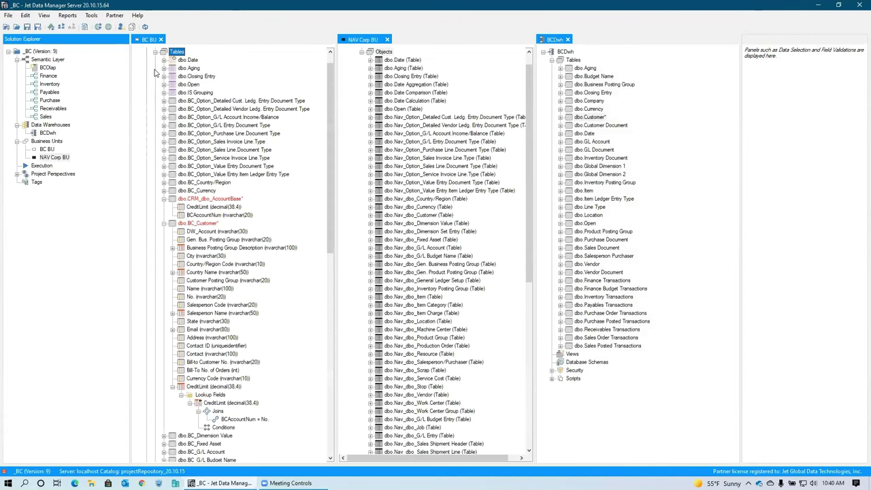
click(164, 199)
click(164, 207)
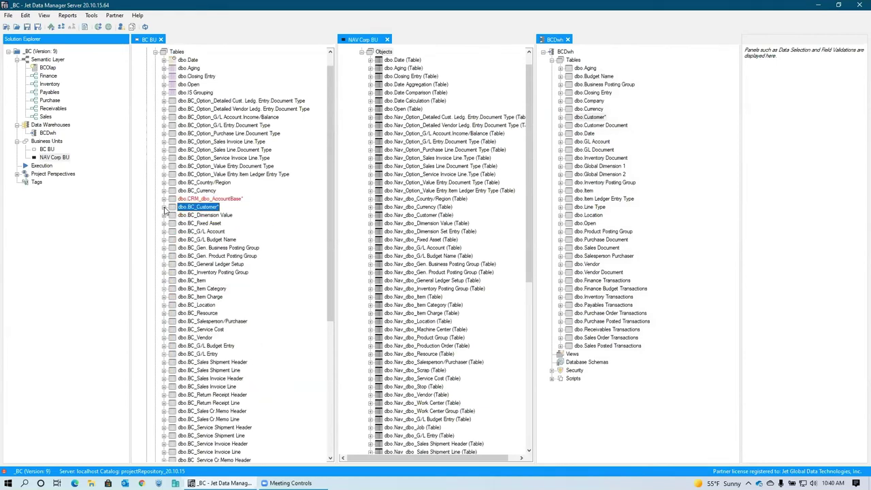
click(438, 174)
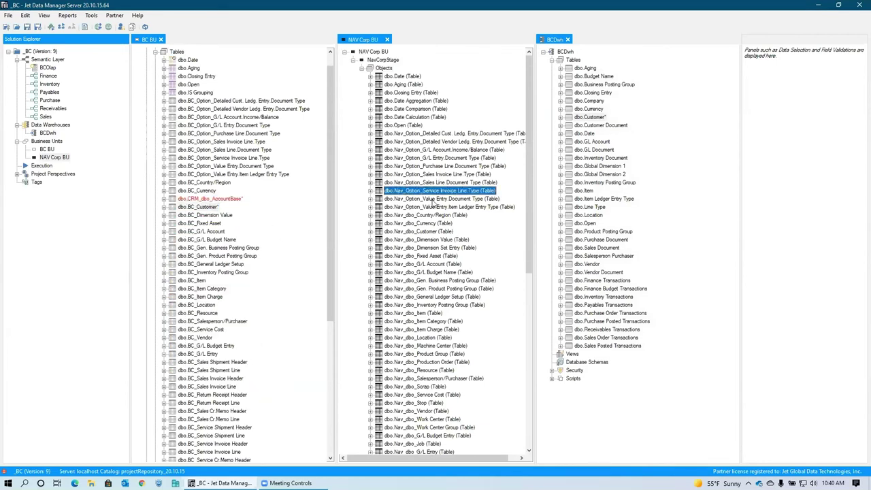
click(433, 241)
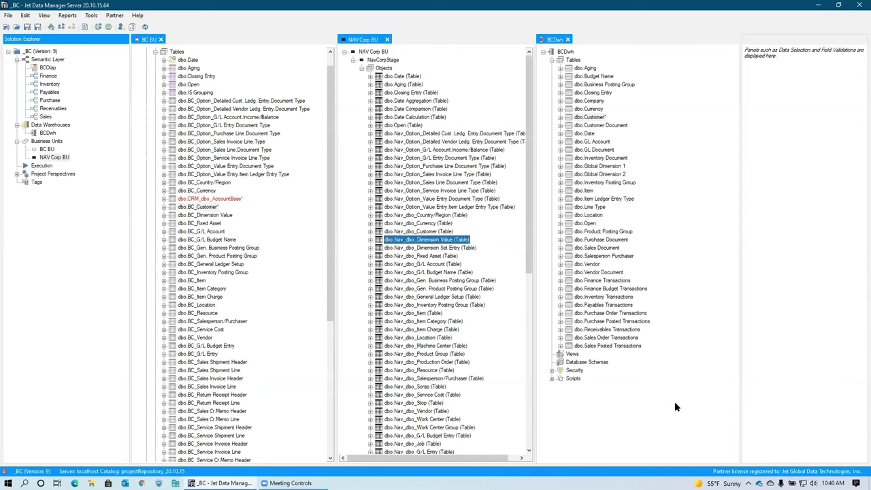
Expand the warehouse's Finance Transactions table and examine the BC_G/L Entry fields that feed it
double_click(604, 282)
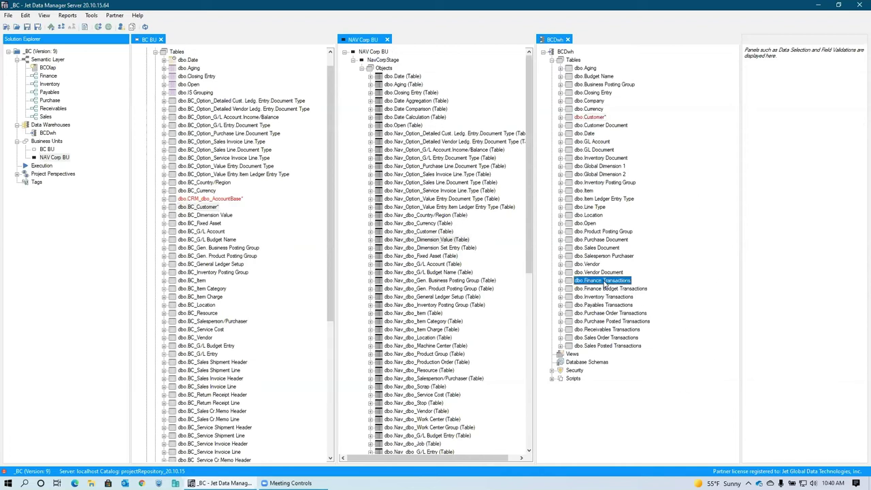
scroll(676, 291, down, 3)
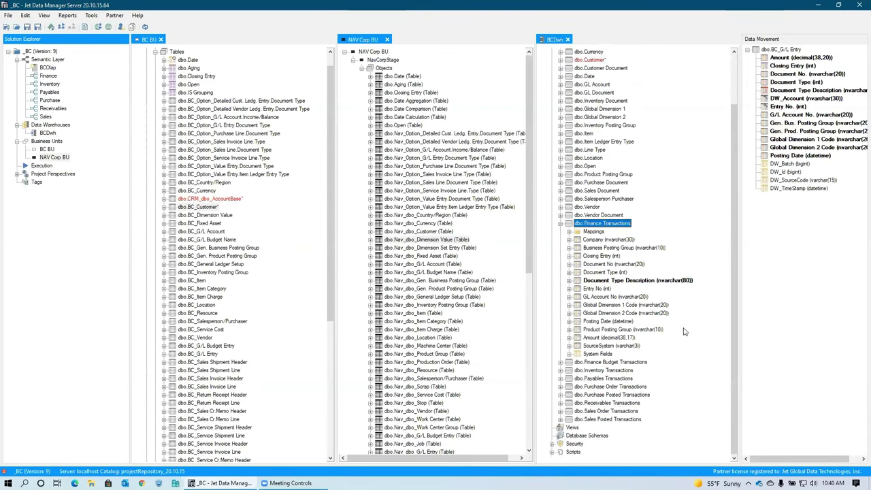
click(782, 51)
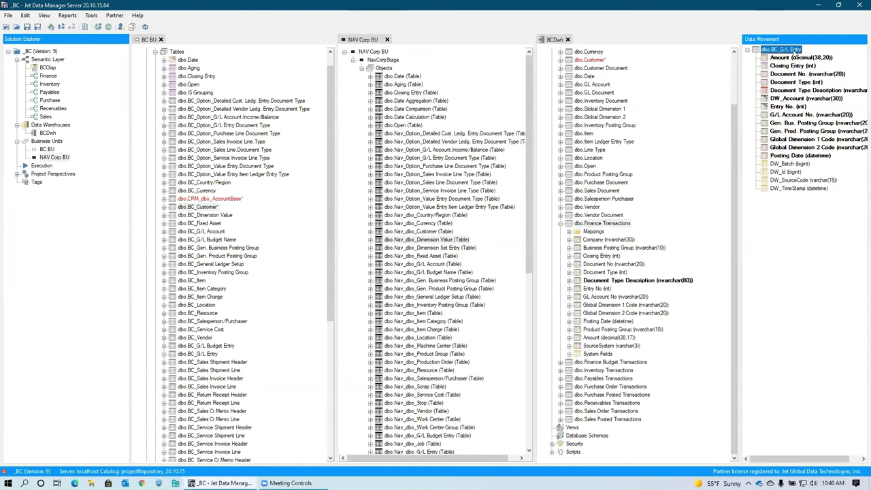
Smart synchronize the NAV Corp BU table Nav_dbo_G/L Entry with the warehouse's Finance Transactions table
click(422, 313)
scroll(436, 354, down, 5)
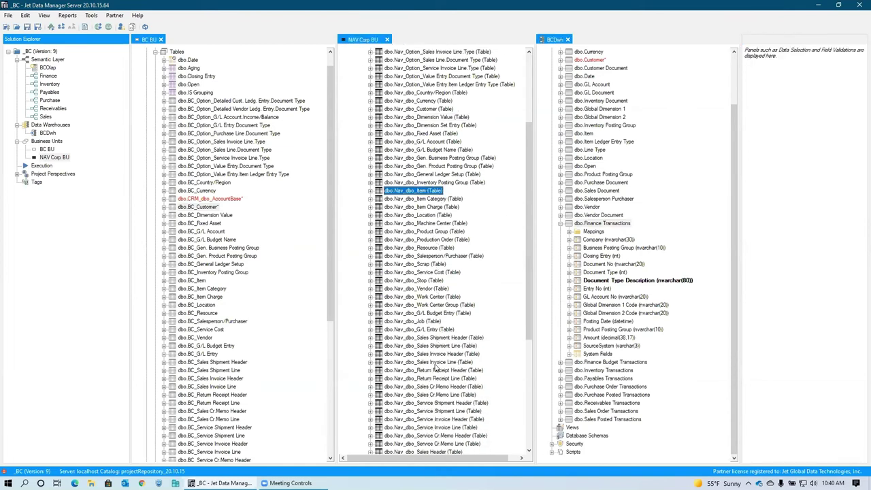
click(428, 331)
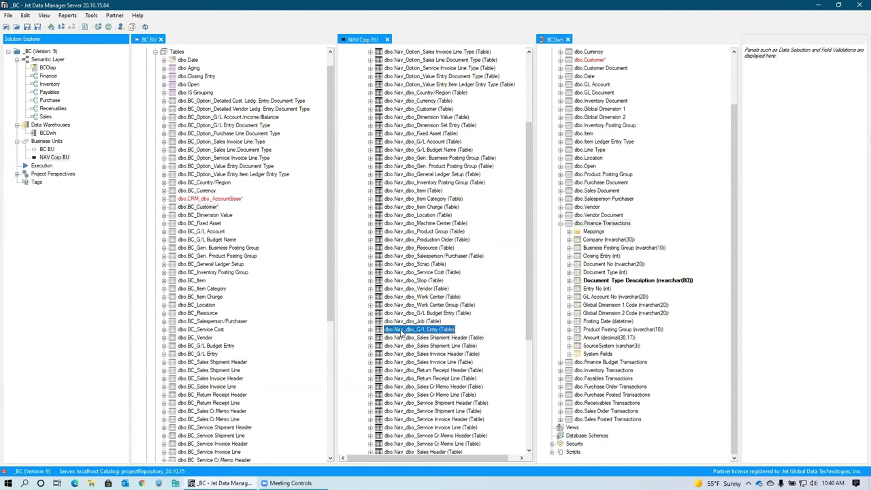
drag(402, 334, 607, 224)
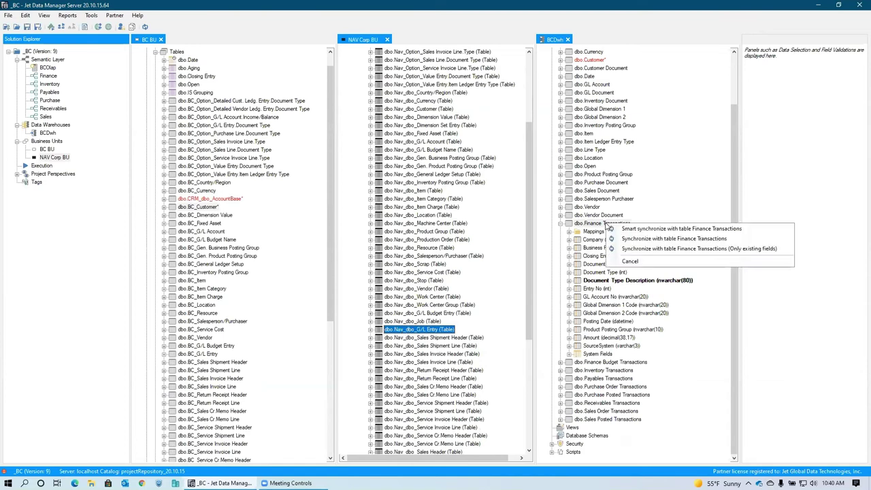
click(676, 230)
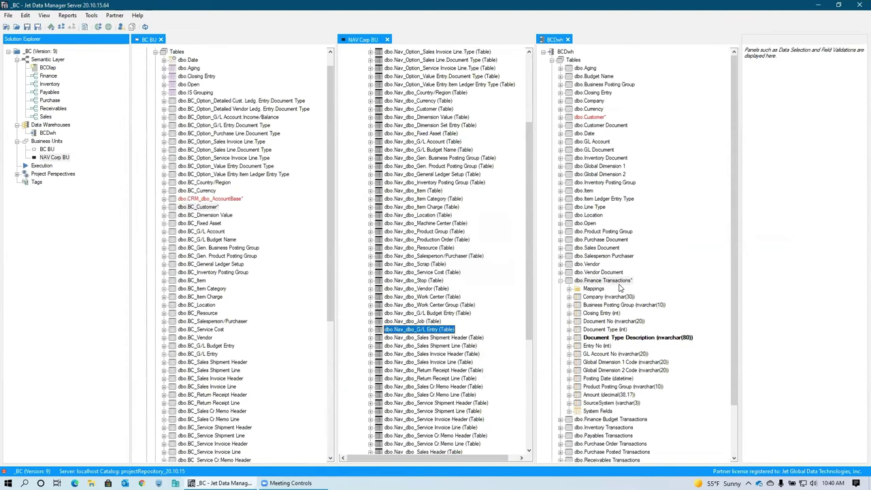
Examine the source fields feeding Finance Transactions, including where its Entry No field is copied from
click(613, 283)
scroll(667, 341, down, 2)
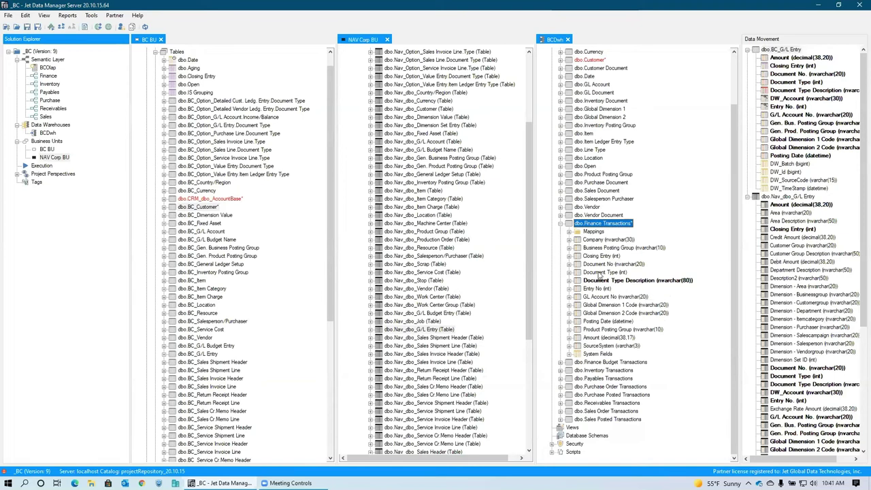
click(569, 289)
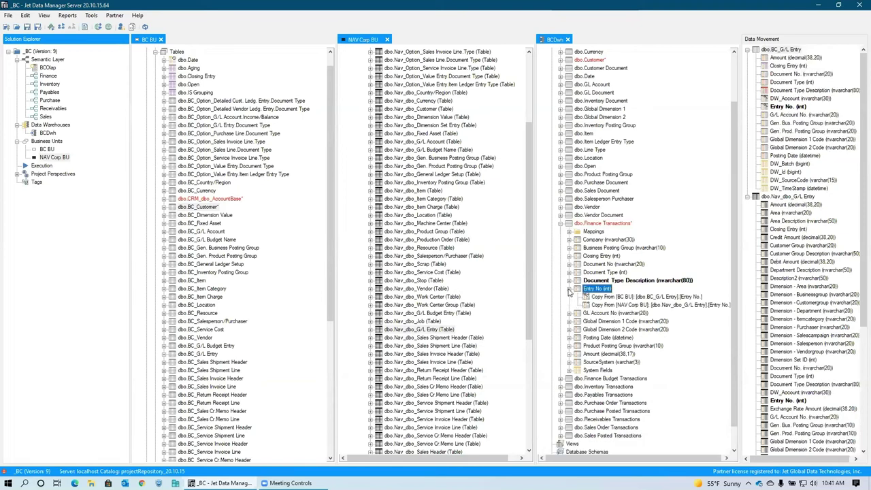
click(569, 289)
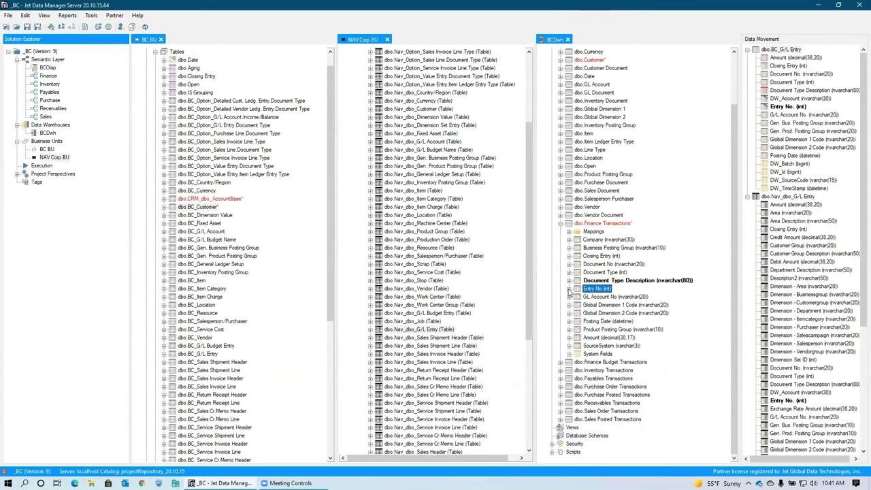
click(569, 338)
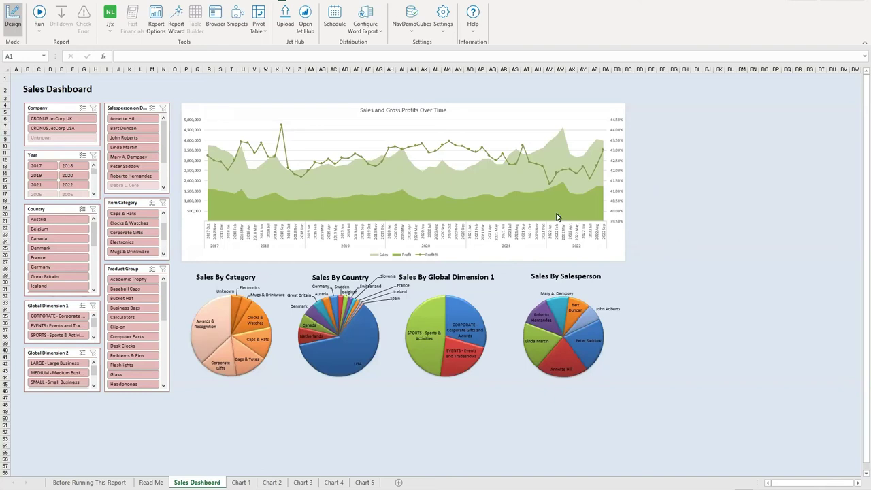
In Excel's Sales Dashboard, filter Company by CRONUS JetCorp UK, then USA, and Global Dimension 1 by CORPORATE, then EVENTS
click(241, 113)
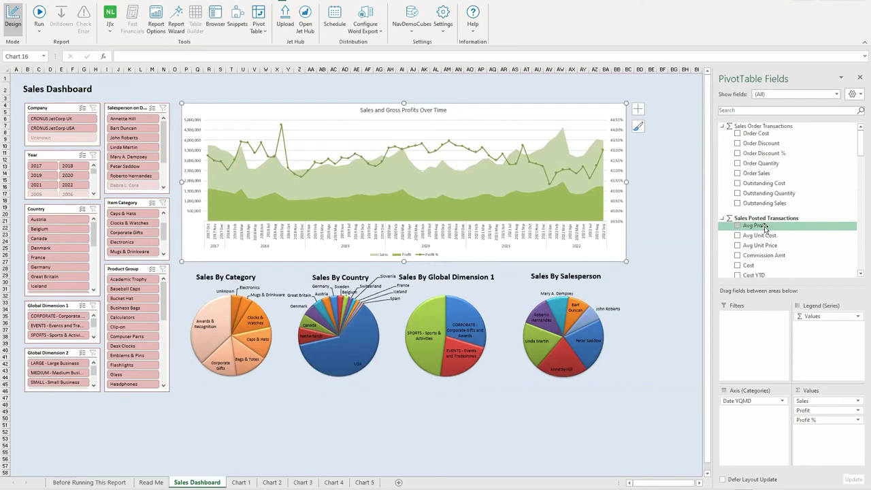
click(69, 120)
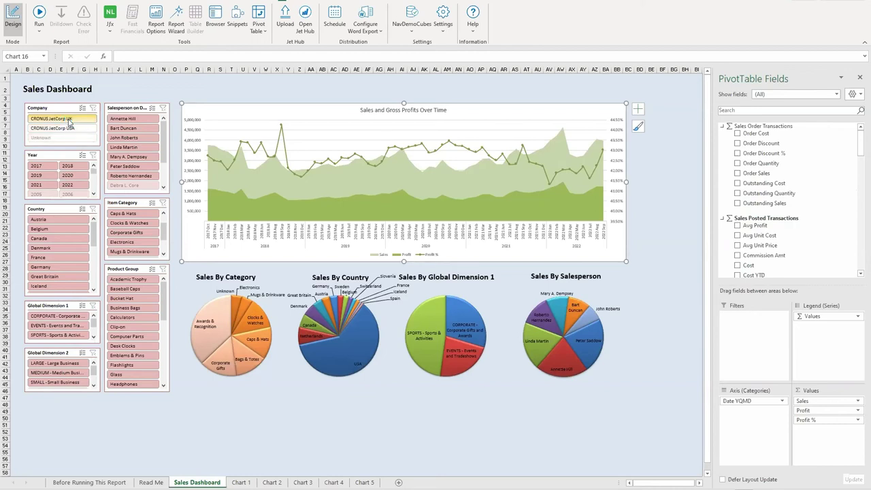
click(62, 128)
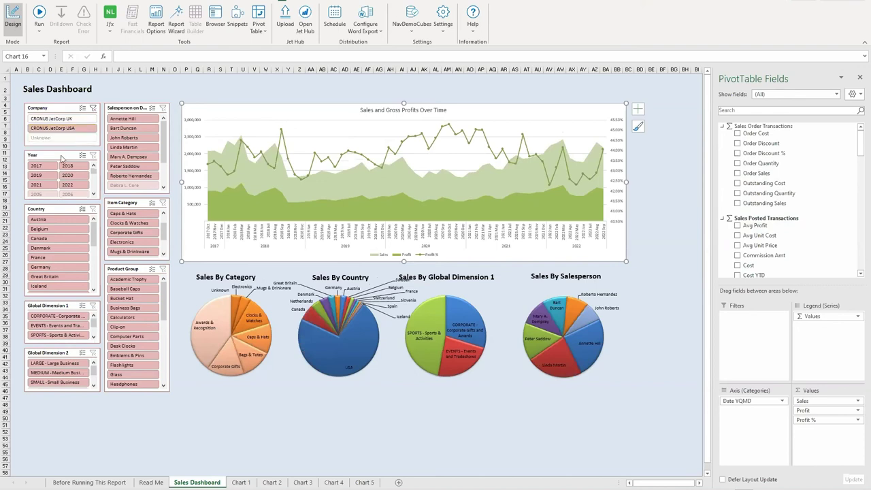
click(44, 316)
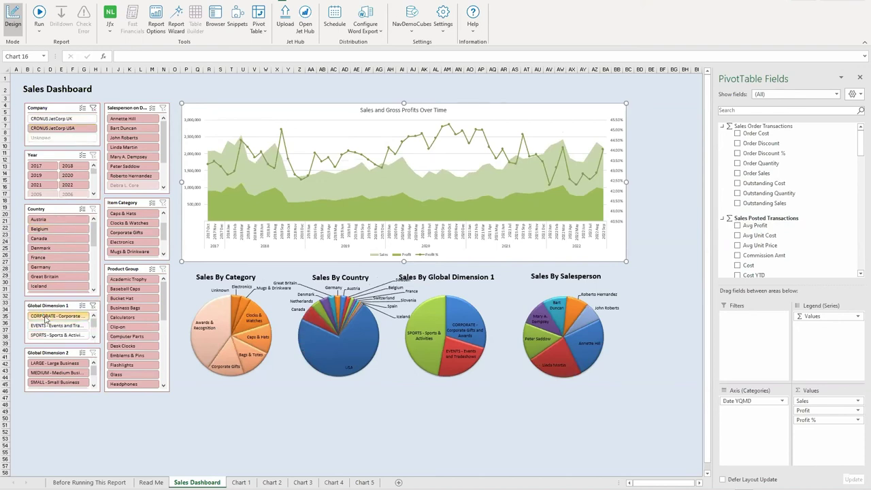
click(45, 326)
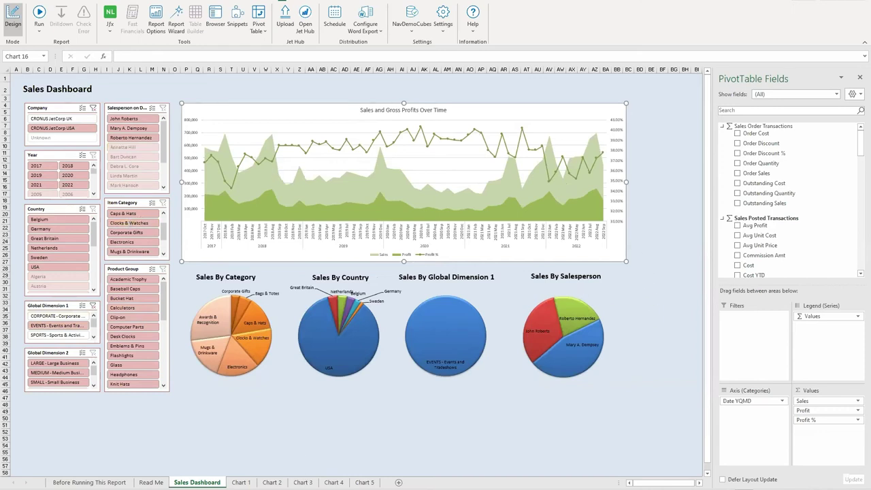
Switch to the blank workbook and insert a PivotTable on the NavDemoCubes Payables cube at cell B3 of Sheet1
click(62, 465)
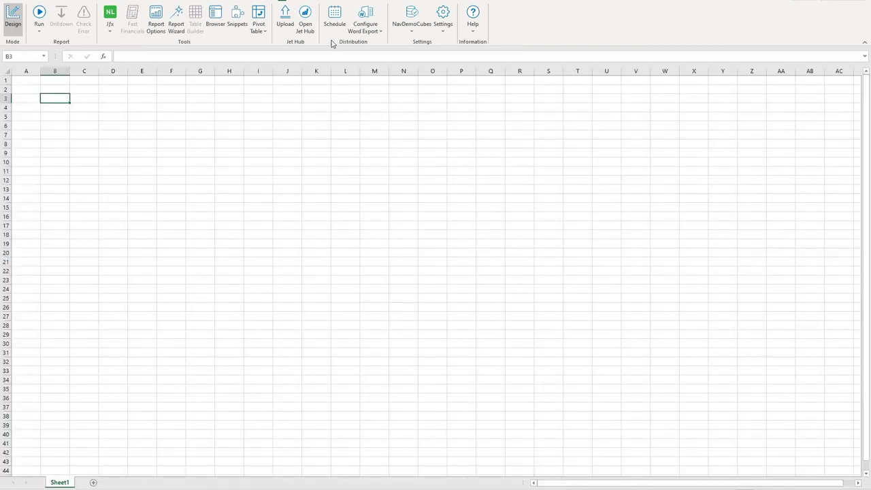
click(413, 25)
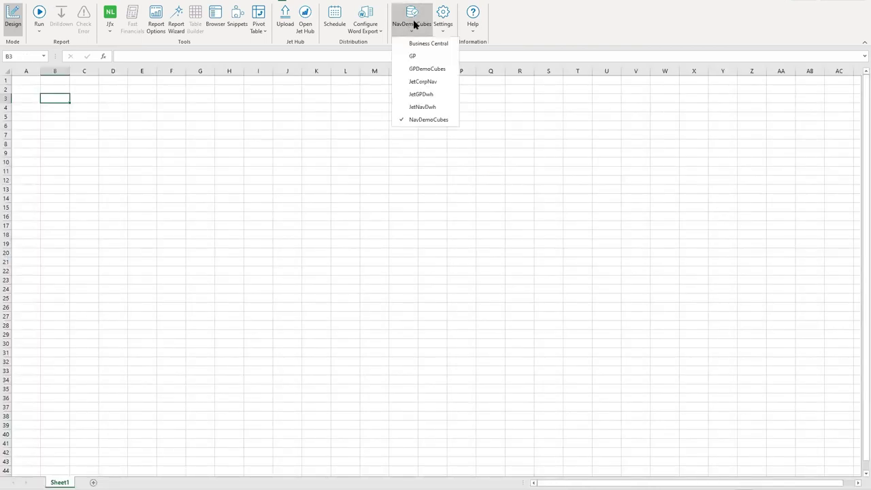
click(257, 16)
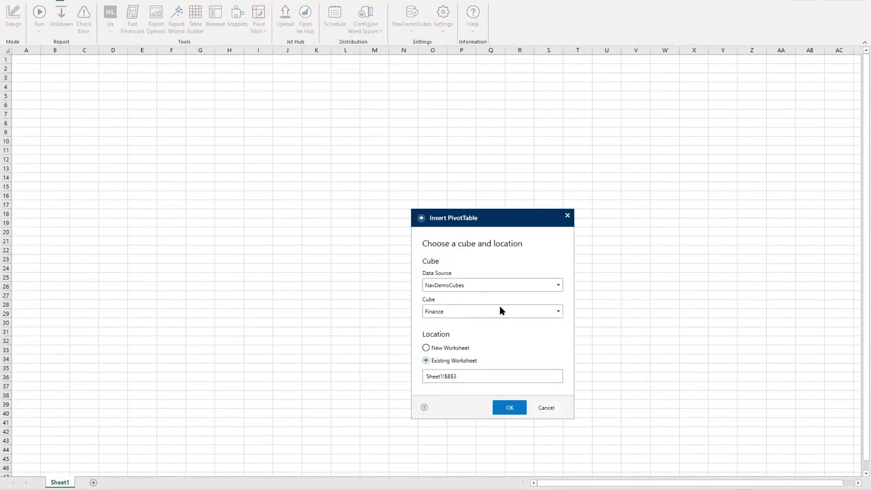
click(467, 311)
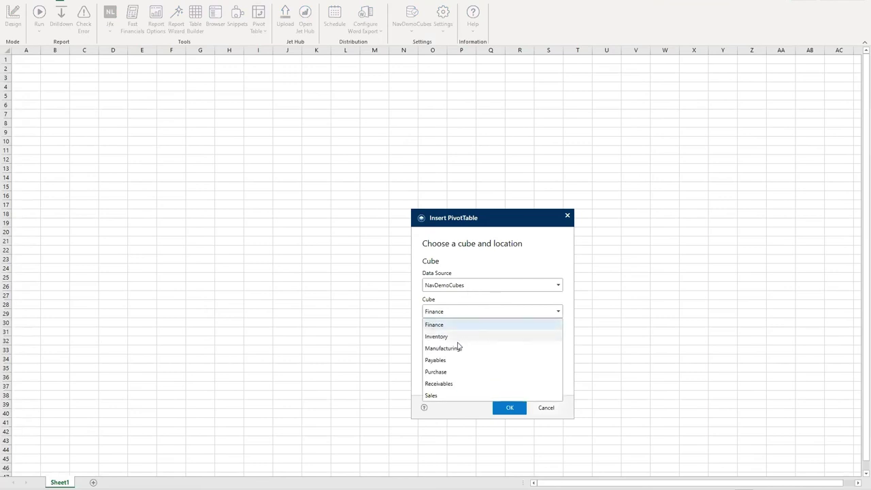
click(456, 362)
click(507, 407)
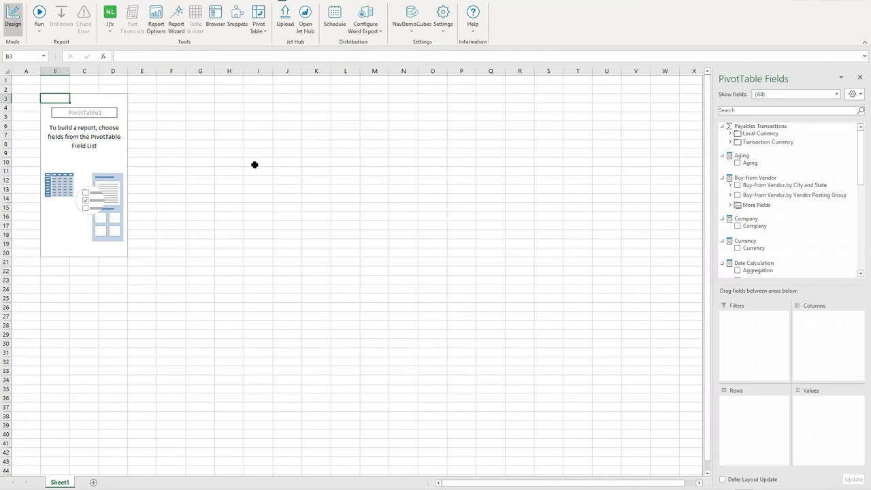
Add the Transaction Currency Amount and Balance as values, with Aging and Buy-from Vendor.by City and State as rows
click(730, 142)
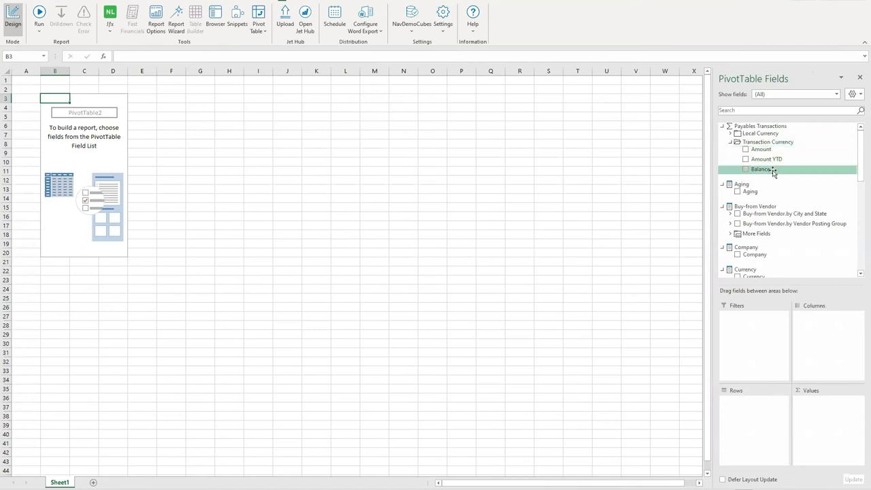
click(746, 149)
click(746, 170)
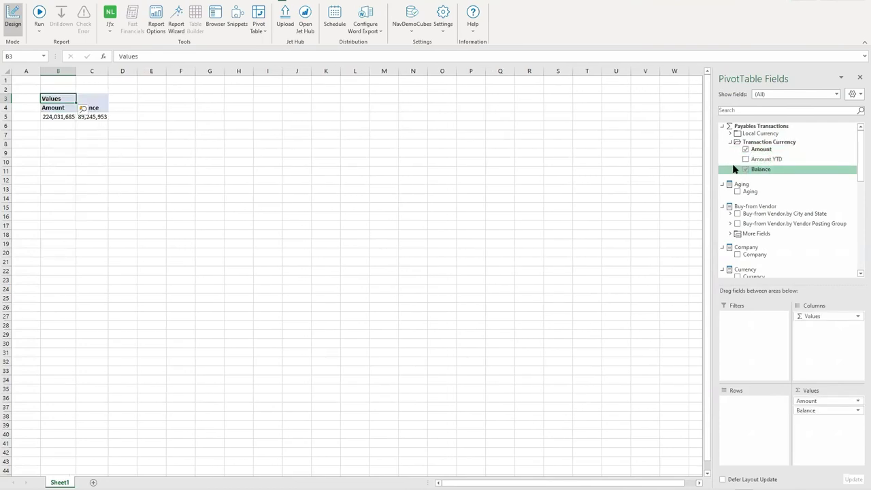
click(738, 193)
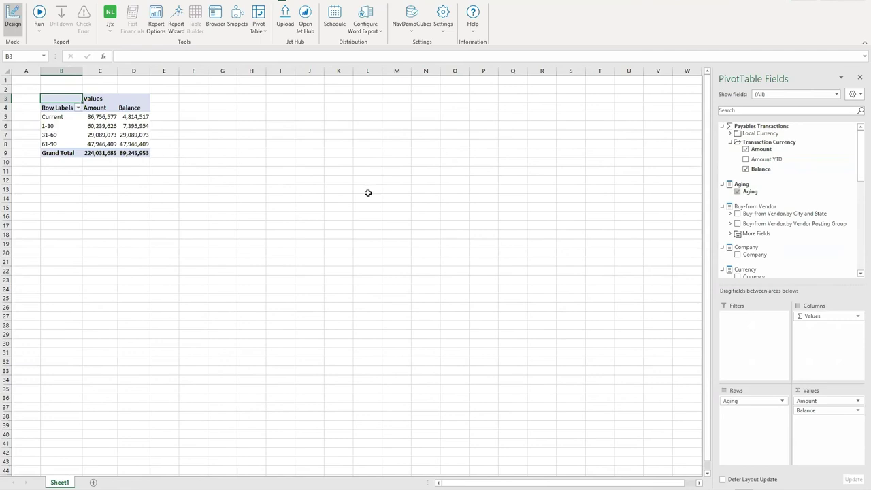
click(731, 214)
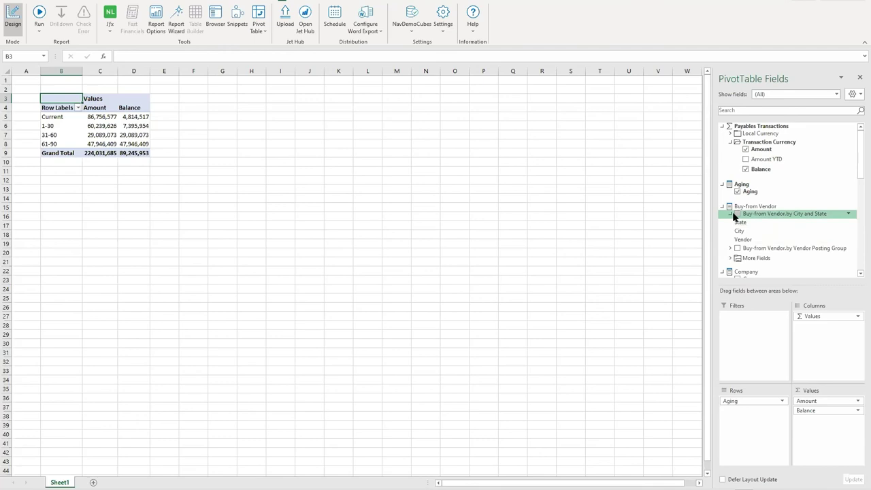
click(737, 214)
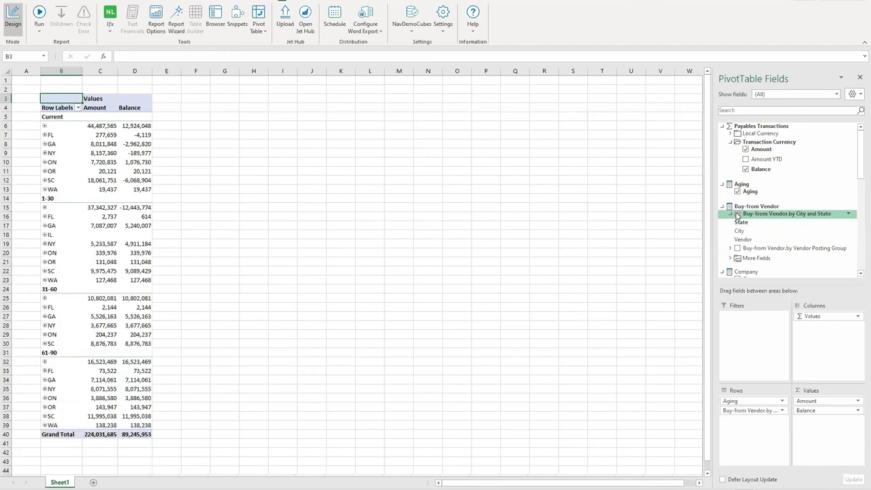
Add a slicer for the Year level of the Posting Date hierarchy Date YQMD
scroll(749, 232, down, 2)
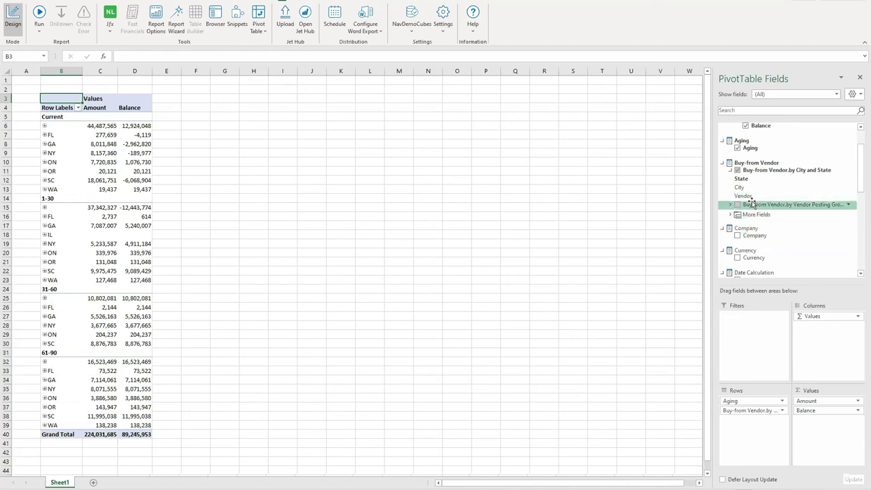
scroll(769, 221, down, 10)
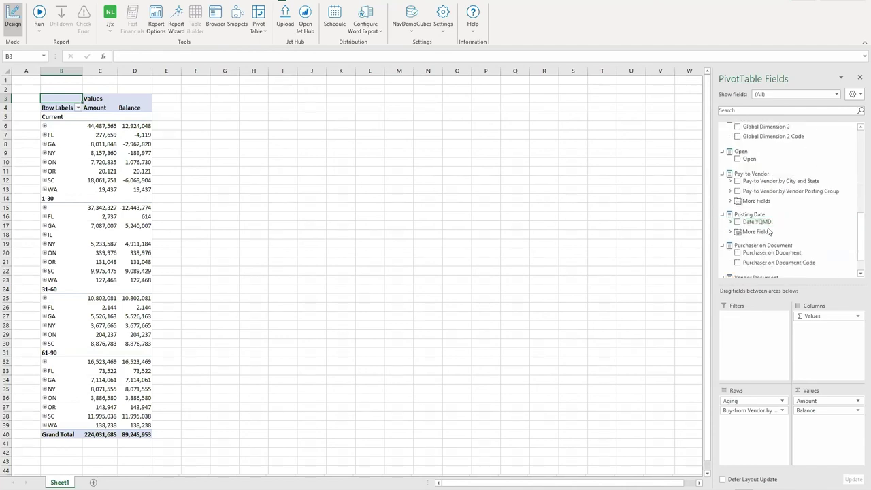
click(731, 222)
right_click(761, 232)
click(804, 278)
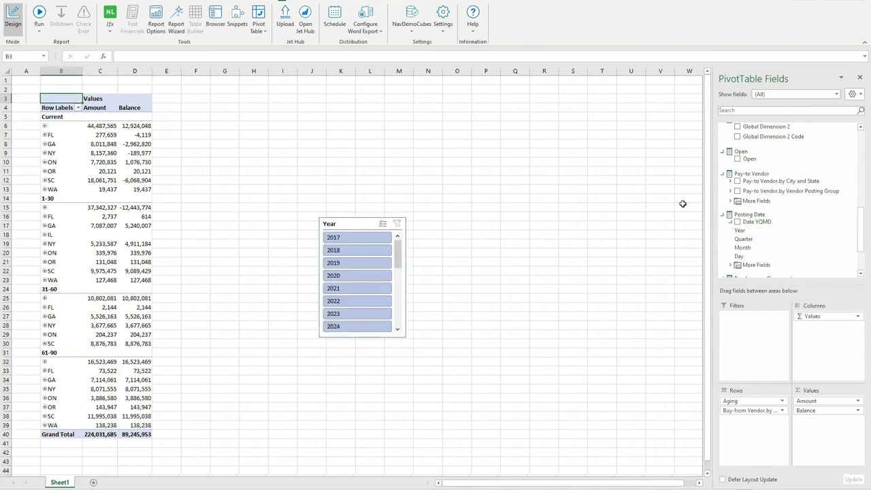
Add a slicer for the Buy-from Vendor level and arrange the Vendor and Year slicers side by side, right of the PivotTable's lower rows
scroll(740, 238, down, 1)
scroll(742, 238, down, 1)
scroll(759, 229, up, 3)
scroll(760, 229, up, 4)
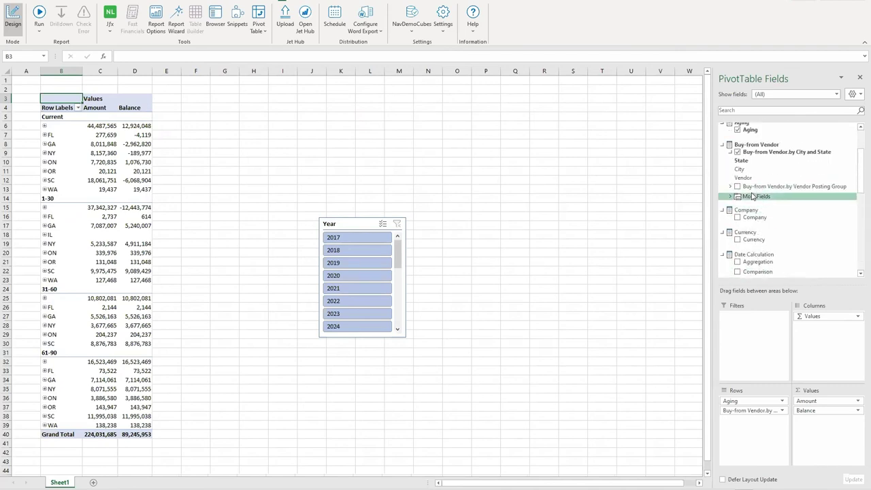
right_click(748, 178)
click(786, 228)
drag(358, 225, 258, 320)
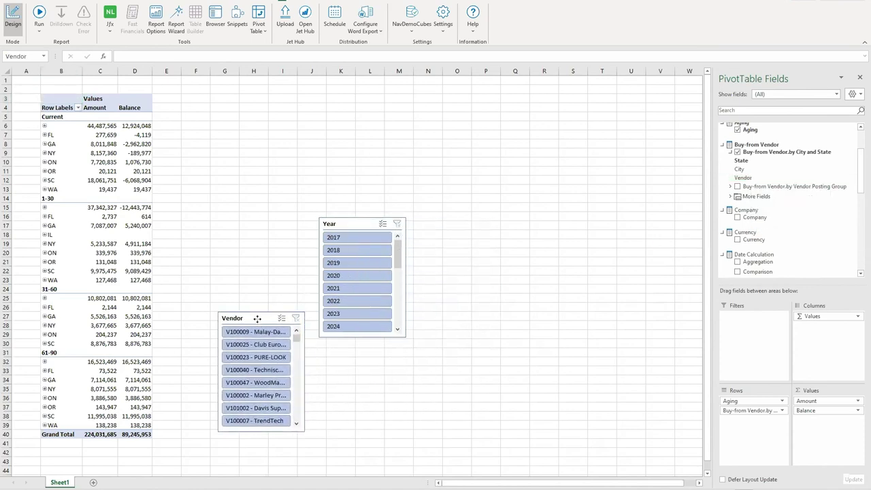
drag(354, 219, 347, 318)
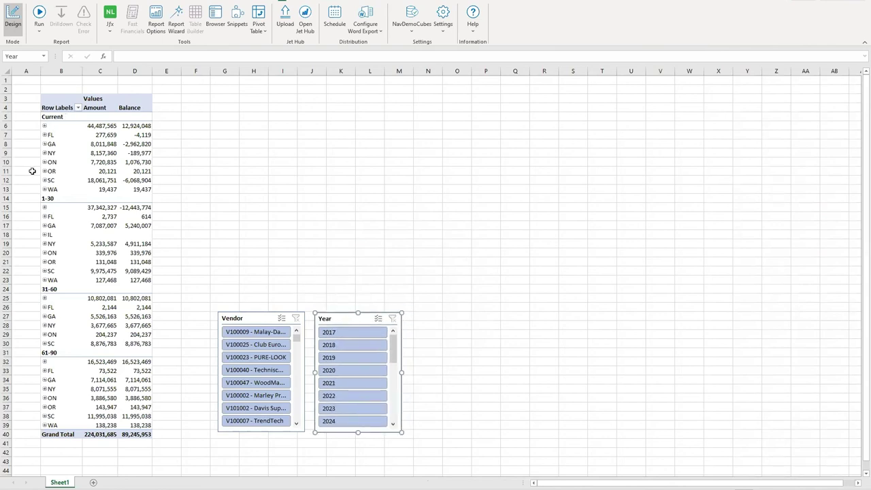
Expand FL and Birmingham down to the vendors in the PivotTable, and move Aging from the rows to the columns
click(43, 136)
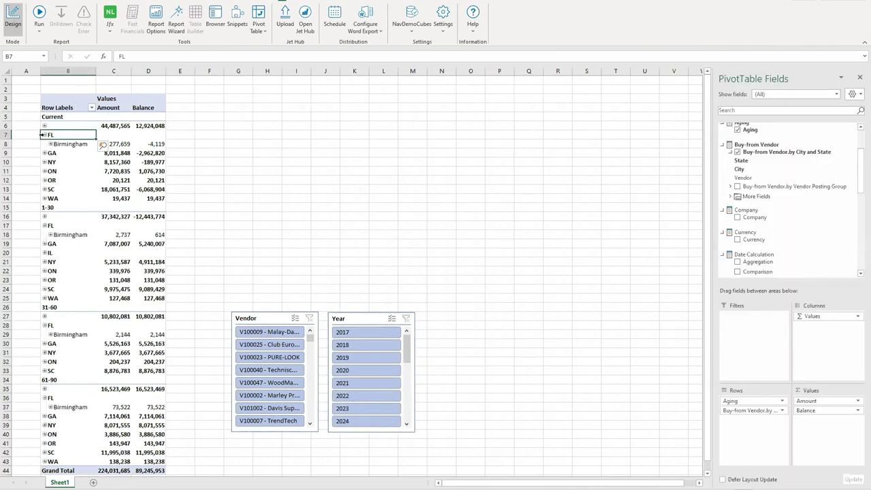
click(50, 144)
click(91, 153)
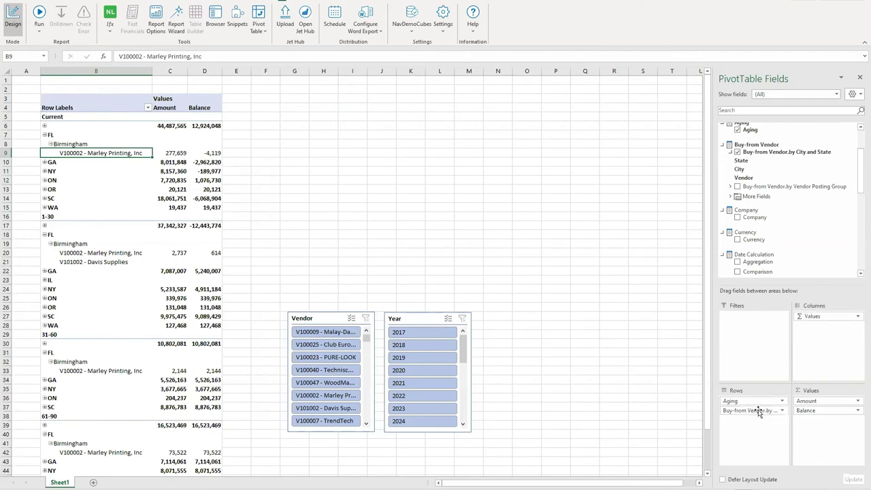
drag(737, 400, 822, 329)
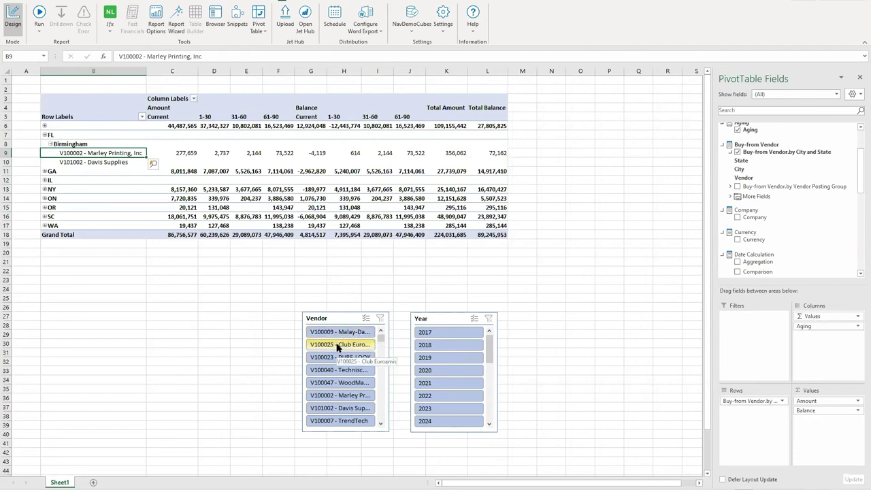
Move the Vendor slicer away from the Year slicer, widen it to show full vendor names, and filter the PivotTable to PURE-LOOK
click(332, 319)
drag(331, 319, 273, 314)
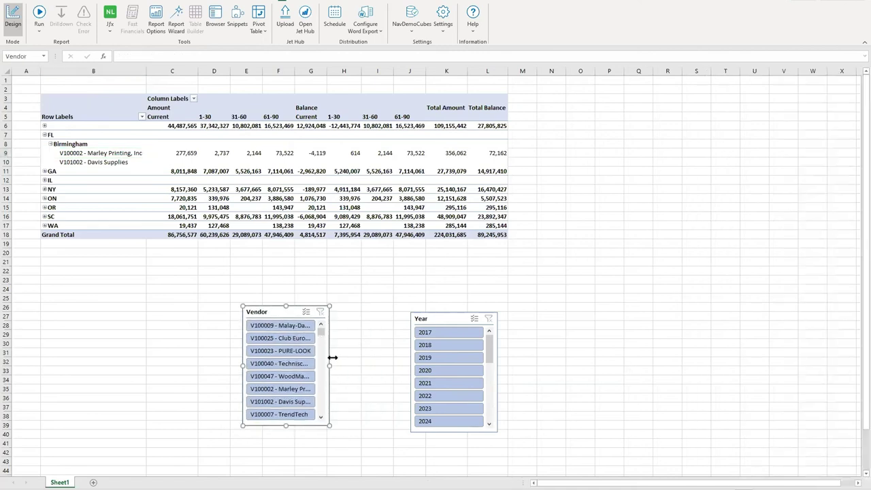
drag(327, 422, 371, 425)
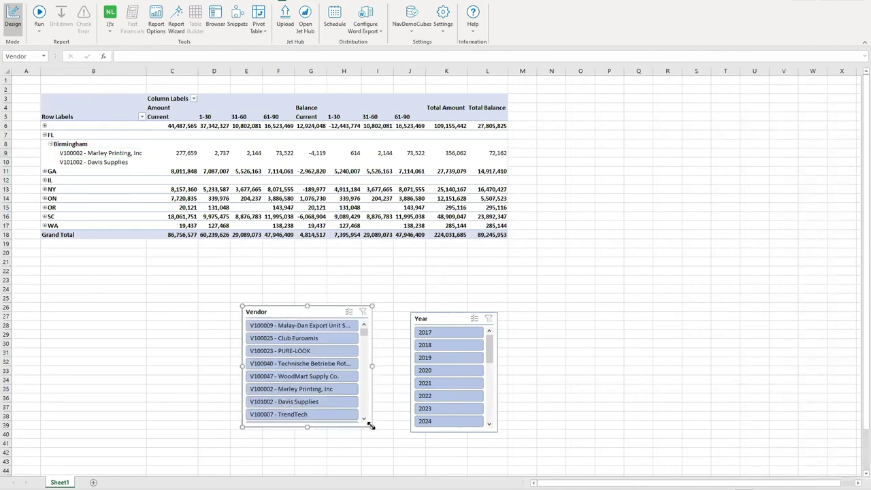
click(282, 350)
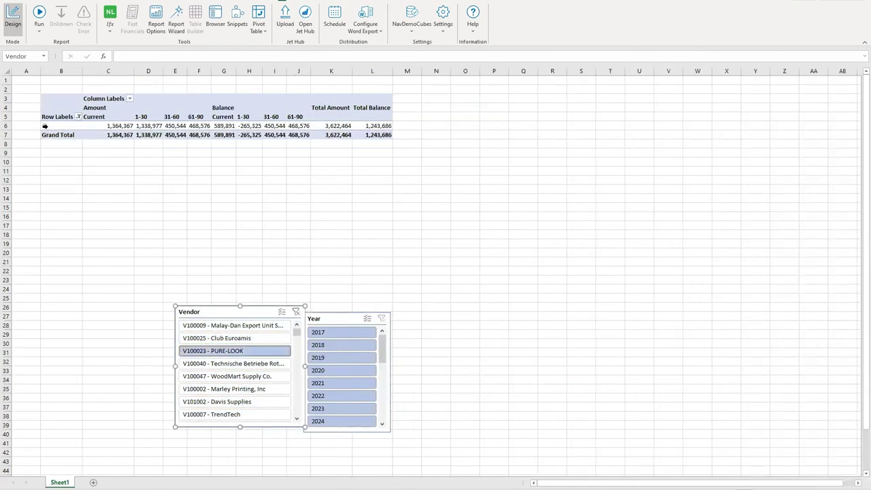
Expand the blank state and Mechelen in the PivotTable rows down to the PURE-LOOK vendor
click(45, 128)
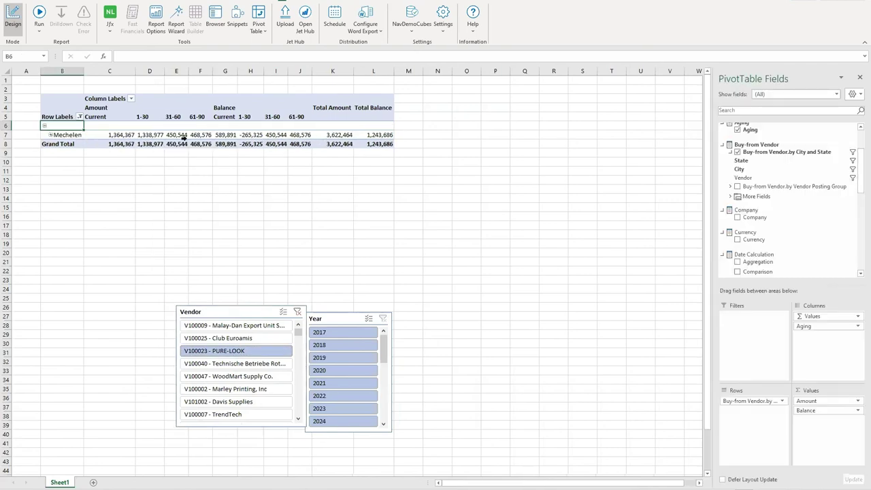
click(50, 135)
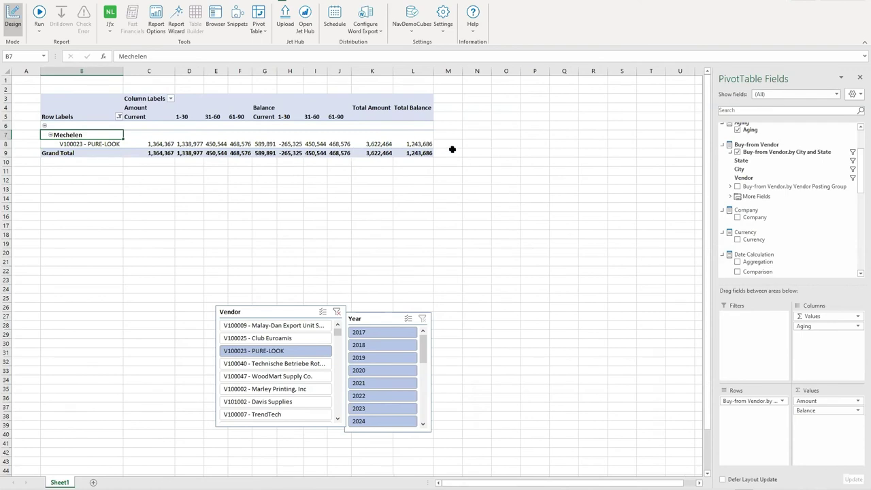
Align the Year slicer with the Vendor slicer, leaving a small gap between them, and filter the PivotTable to 2018
click(373, 319)
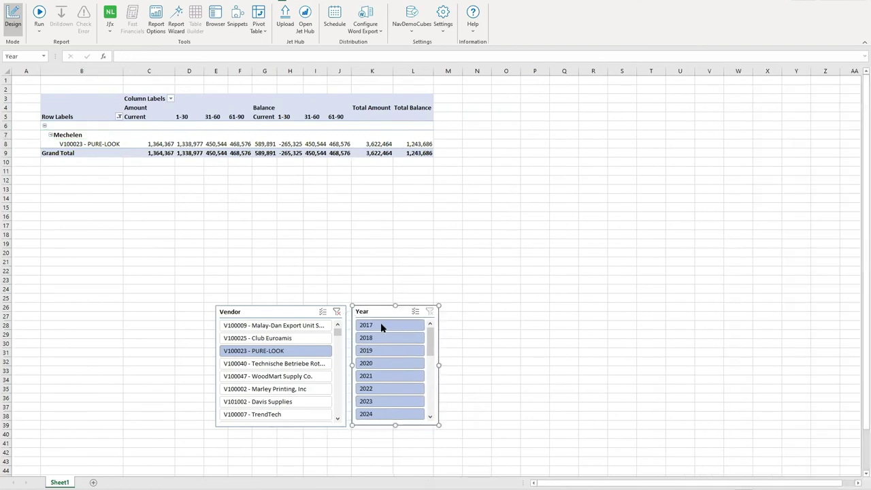
click(381, 332)
click(376, 338)
mouse_move(367, 311)
mouse_down()
mouse_move(379, 307)
mouse_move(371, 311)
mouse_up()
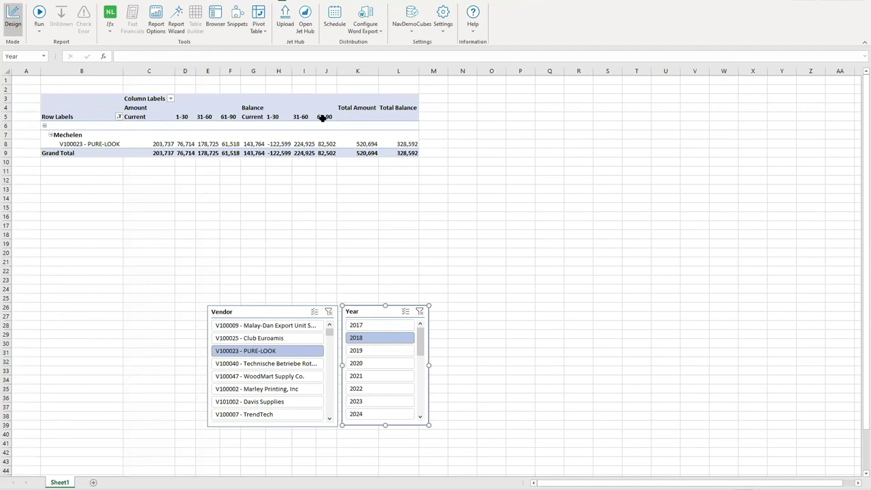
click(299, 98)
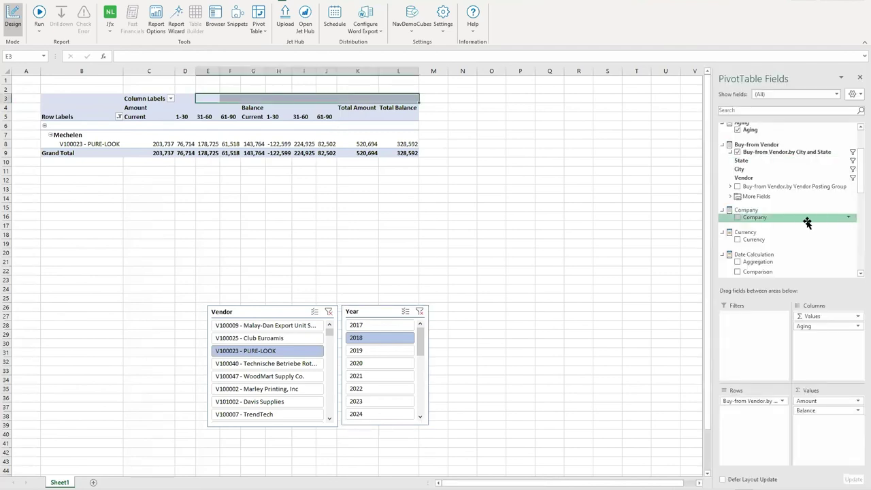
scroll(807, 219, up, 3)
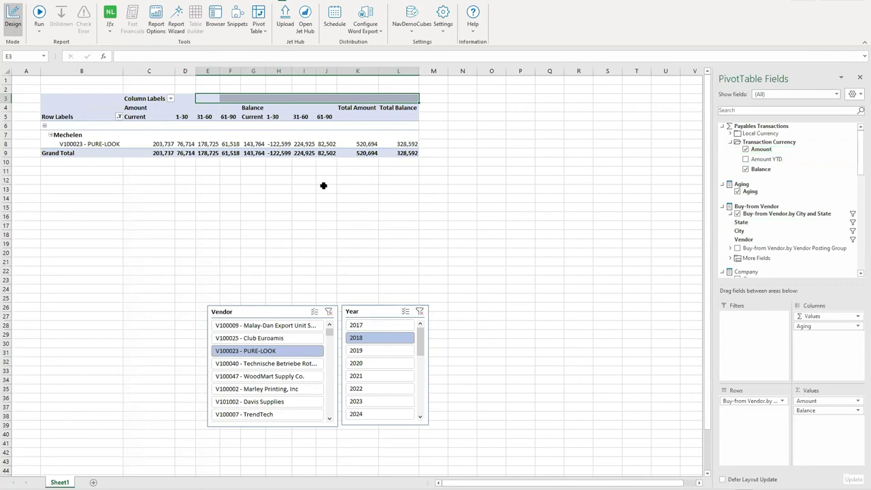
Switch to the NAVPBI02 finance report in Power BI Desktop and filter its Income Statement page to 2016, to 2017, and to December 2017
mouse_move(389, 488)
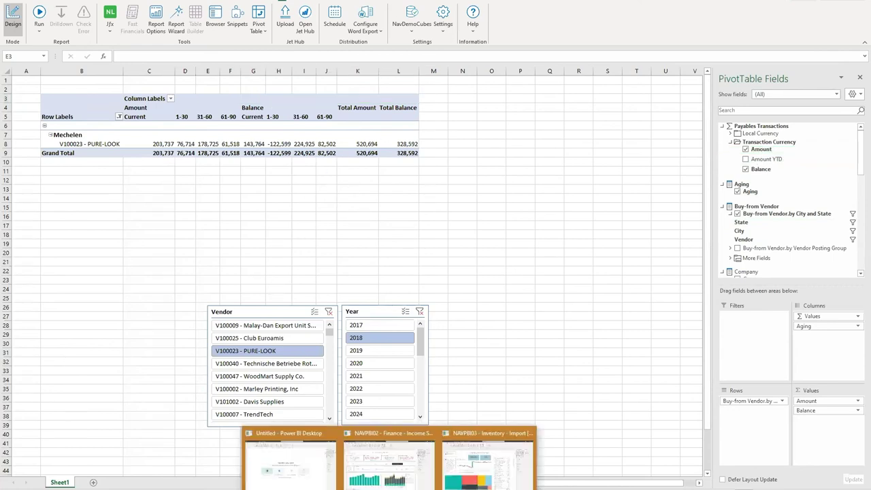
click(409, 479)
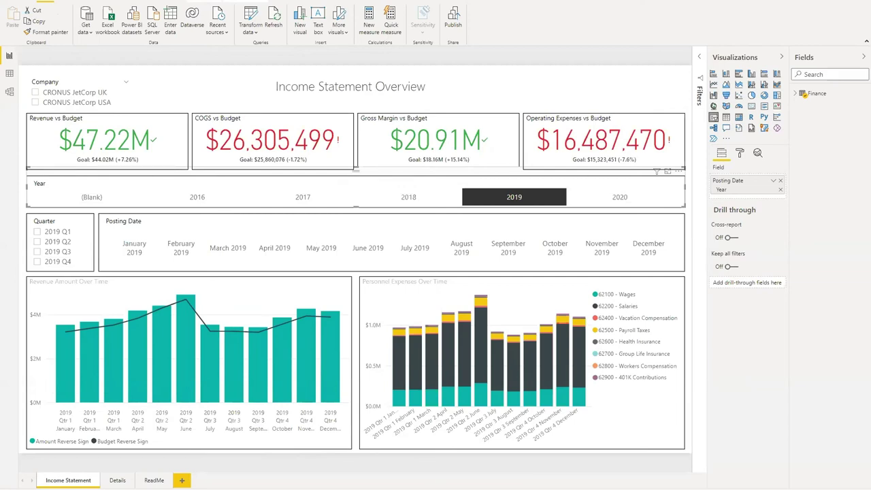
click(236, 82)
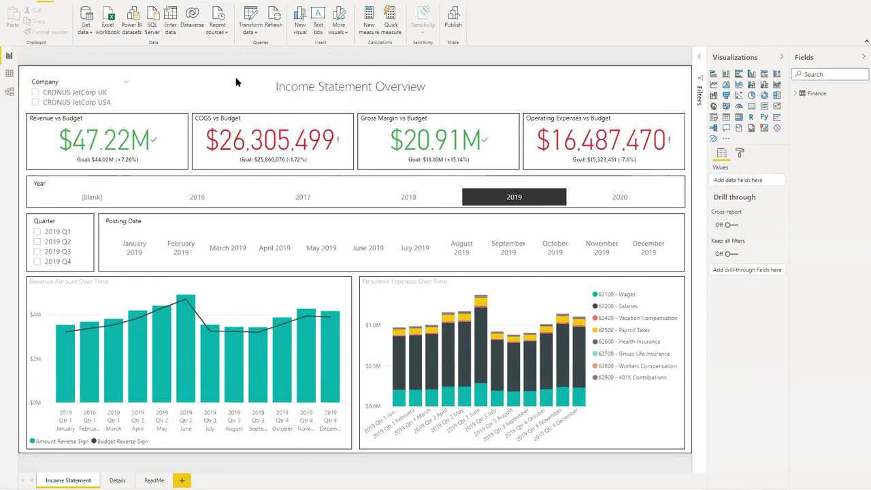
click(207, 196)
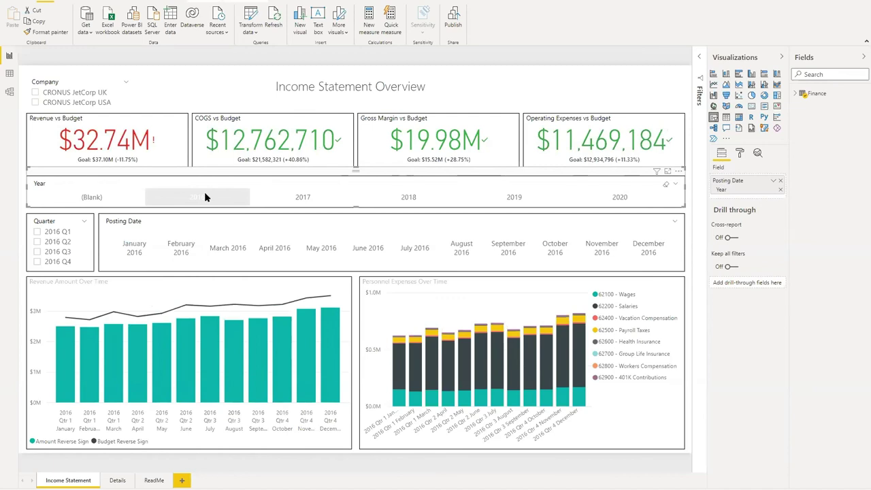
click(288, 201)
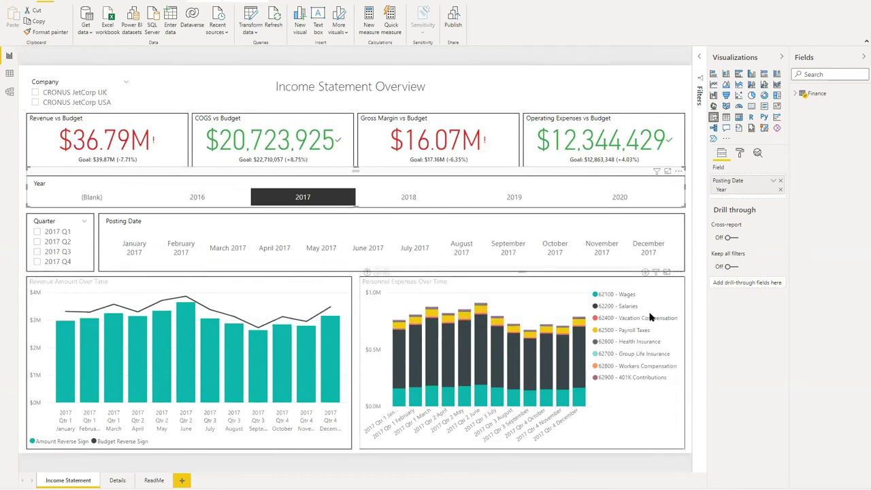
click(644, 249)
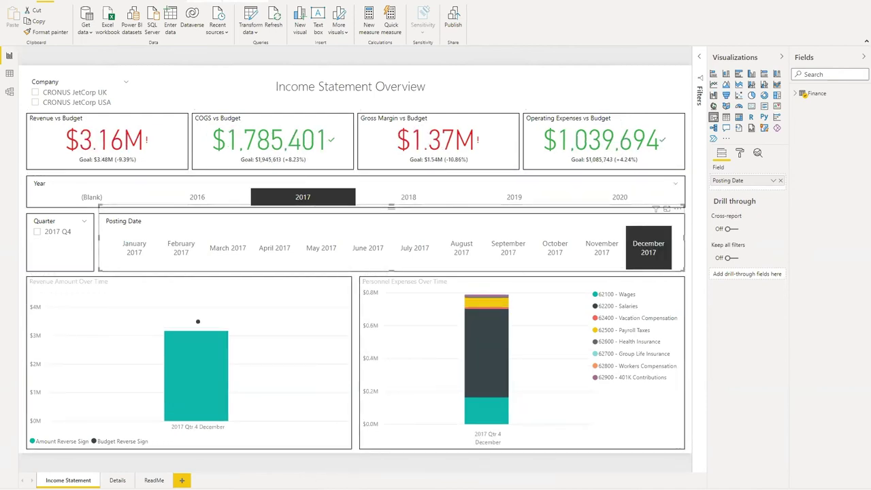
Switch to the NAVPBI03 inventory report and filter Location to Amsterdam Warehouse 2, Atlanta Warehouse 2, and finally New York Warehouse 1
click(488, 463)
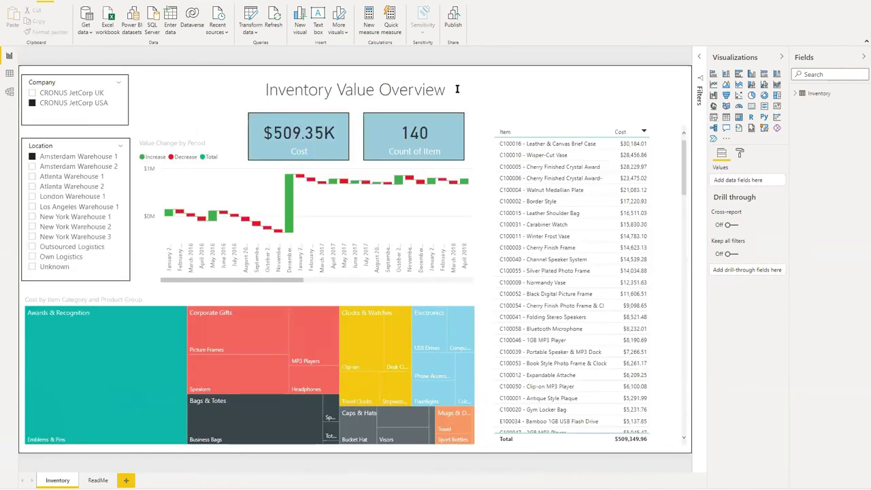
click(33, 169)
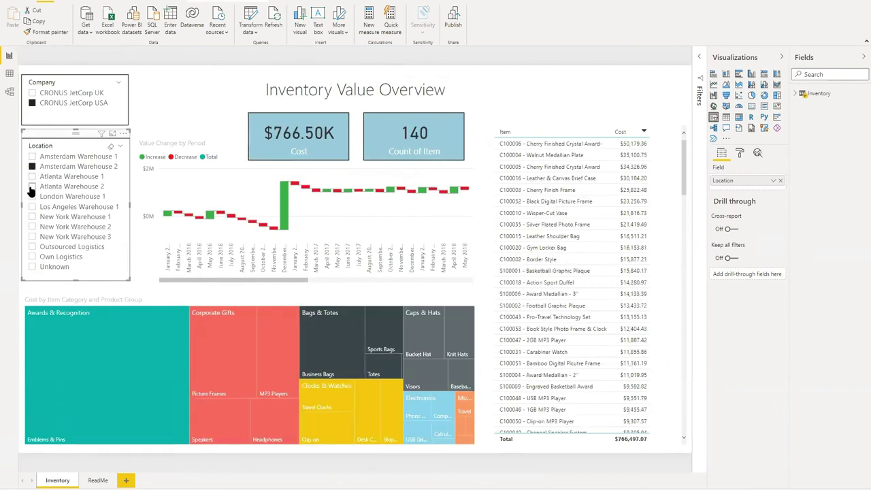
click(32, 187)
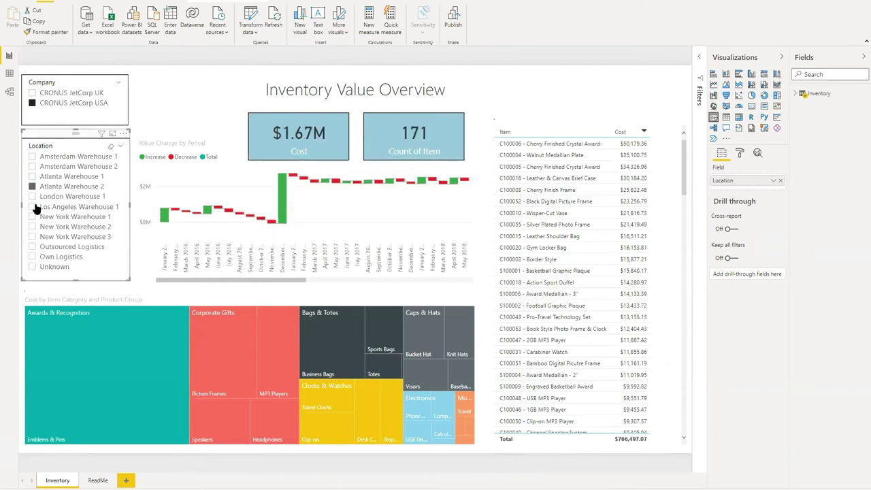
click(32, 216)
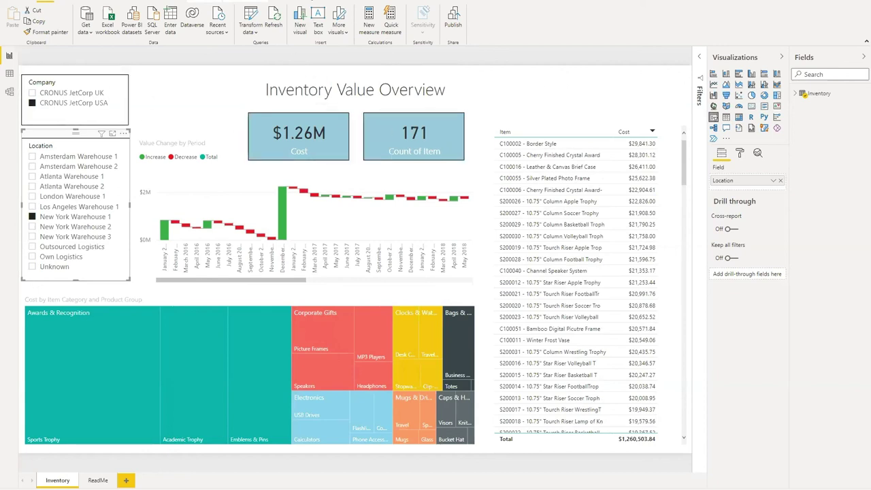
Switch to the untitled Power BI report and connect live to the SQL Server Analysis Services database on the localhost server
click(391, 470)
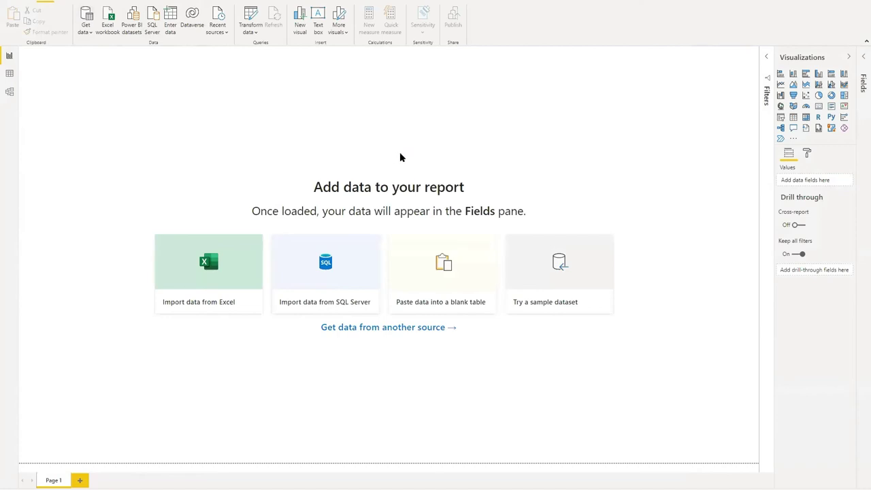
click(436, 273)
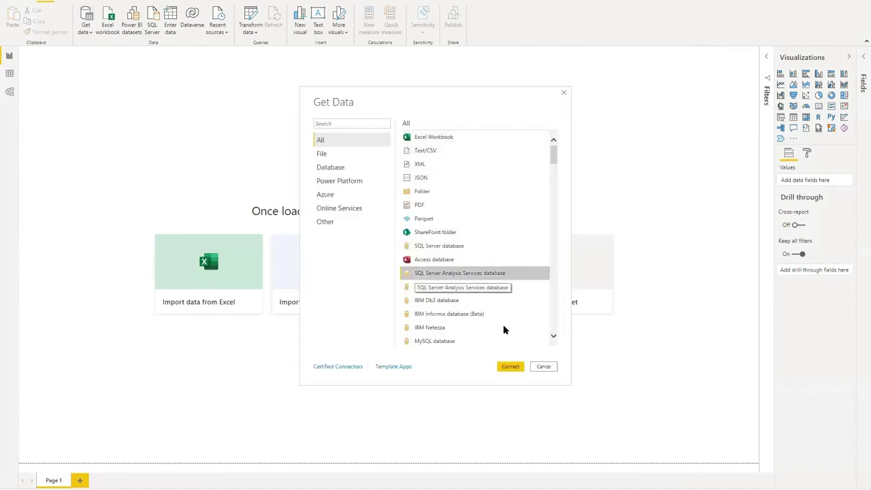
click(510, 368)
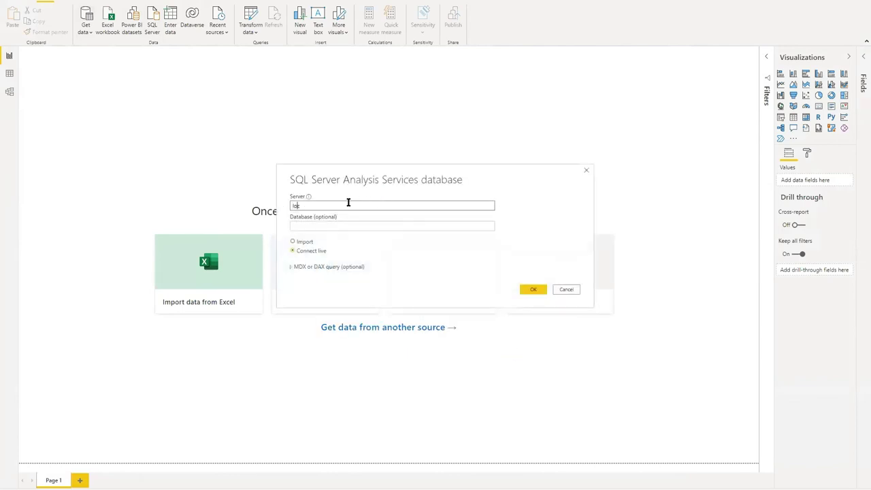
key(Return)
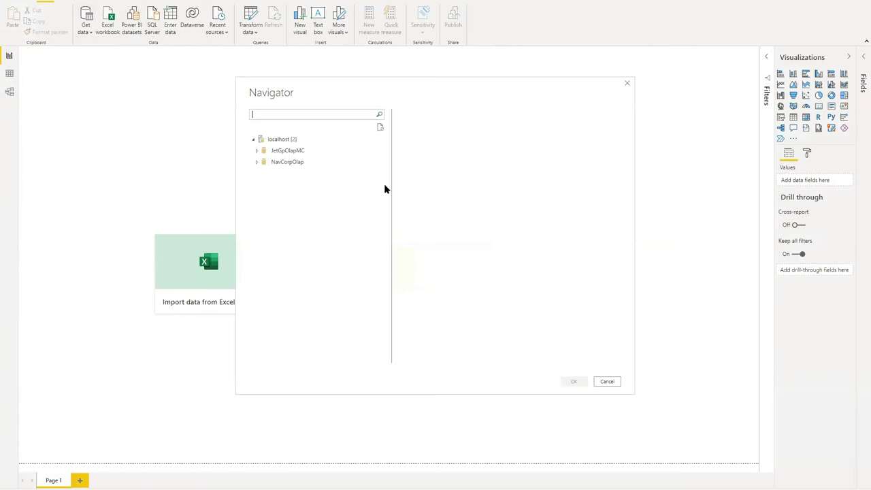
Preview the cubes in the NavCorpOlap database, including Finance, Inventory, Manufacturing, Payables and Receivables, and load the Sales cube into the report
click(256, 164)
click(279, 173)
click(284, 185)
click(287, 196)
click(286, 207)
click(288, 230)
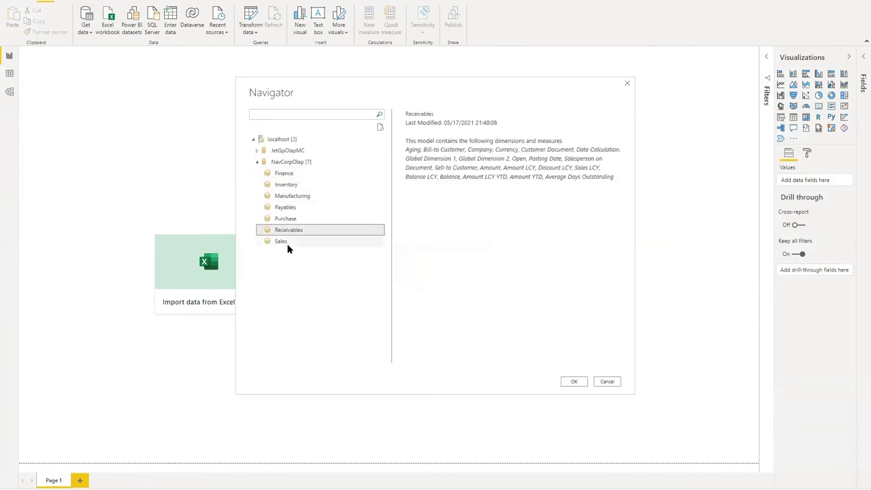
click(289, 241)
click(571, 381)
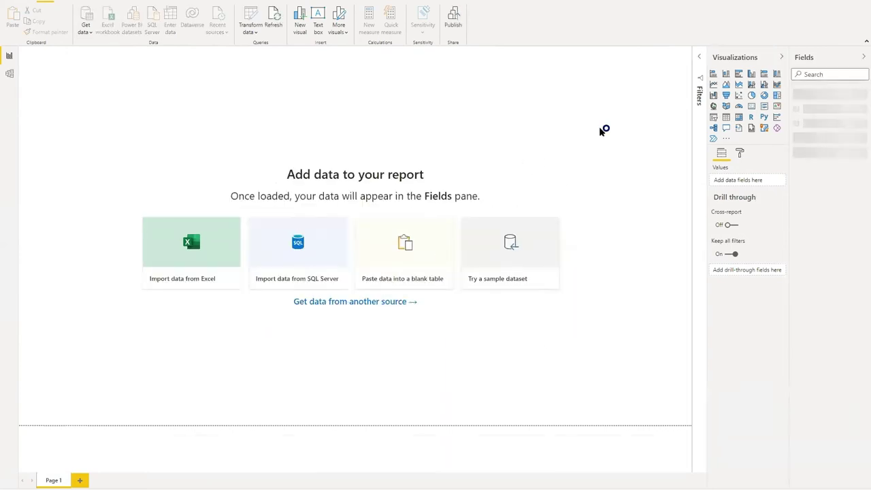
Widen the Fields pane, then add an enlarged clustered column chart of Sales from Sales Posted Transactions by Location
drag(789, 122, 770, 124)
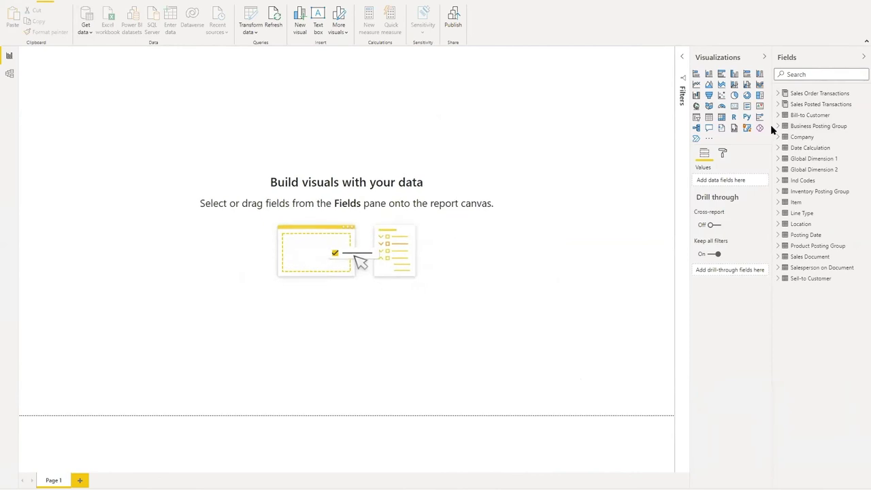
click(734, 73)
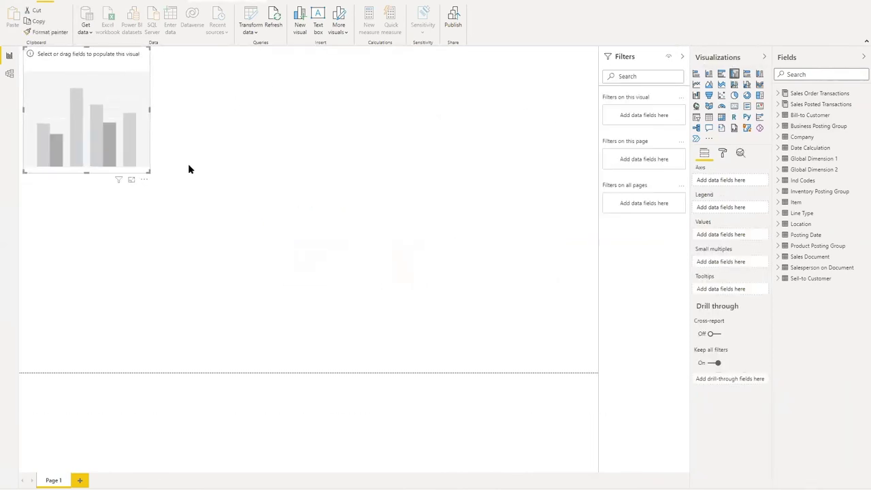
click(777, 105)
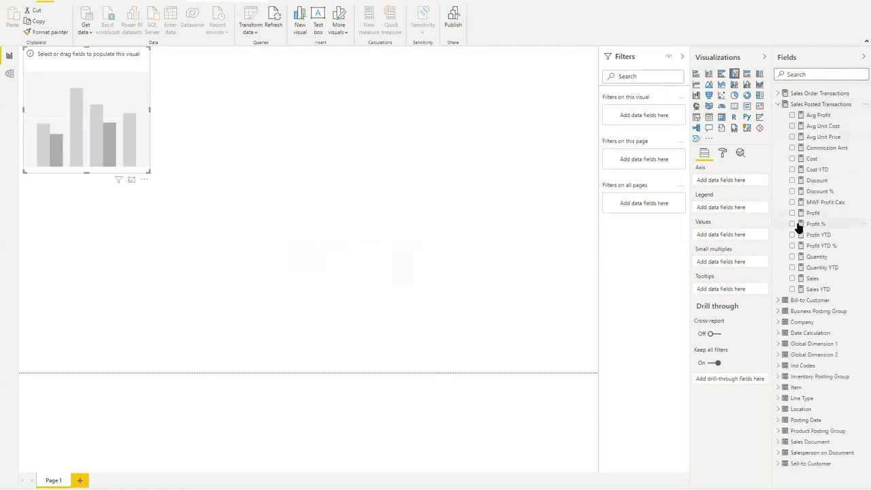
click(791, 278)
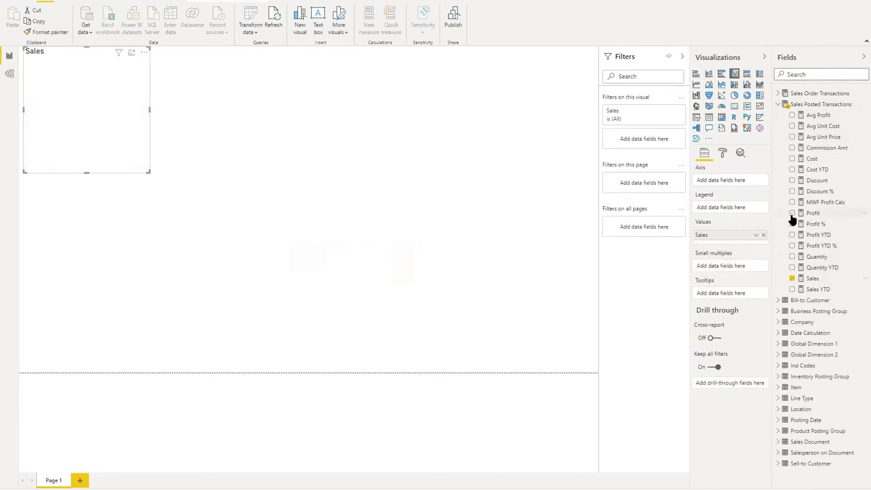
click(778, 410)
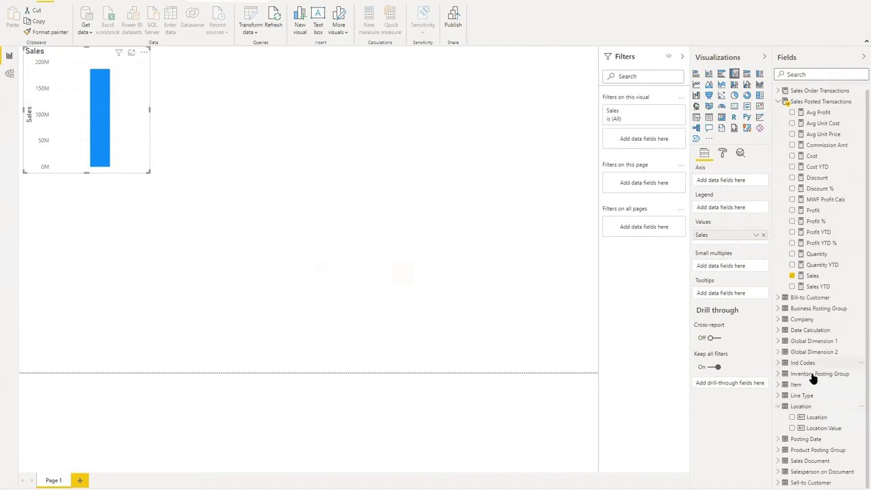
click(791, 417)
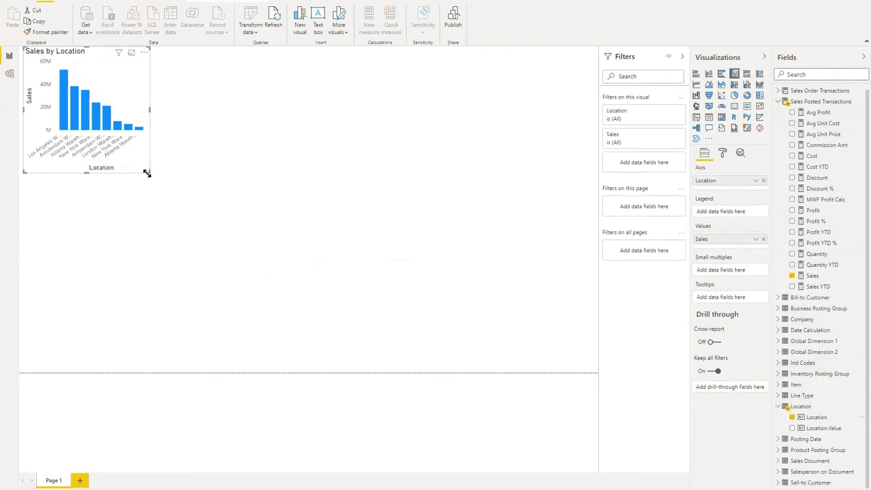
drag(198, 205, 241, 218)
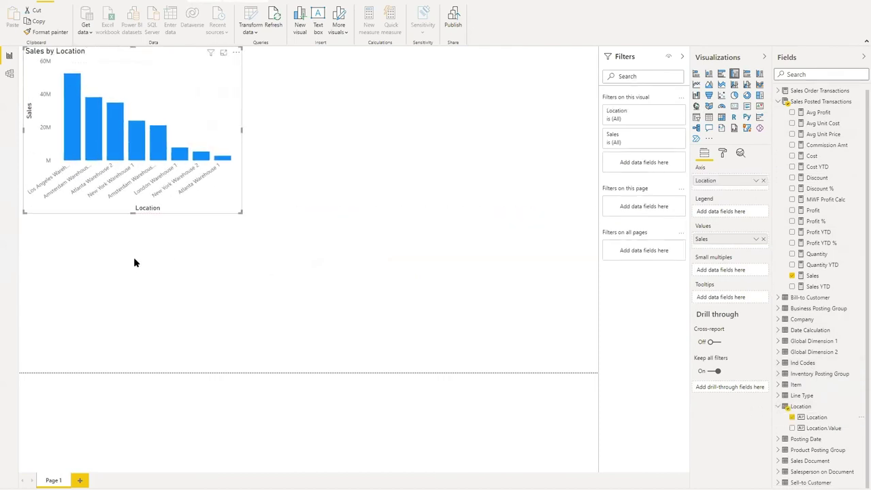
Add a donut chart of Profit % below the column chart
click(198, 257)
click(747, 96)
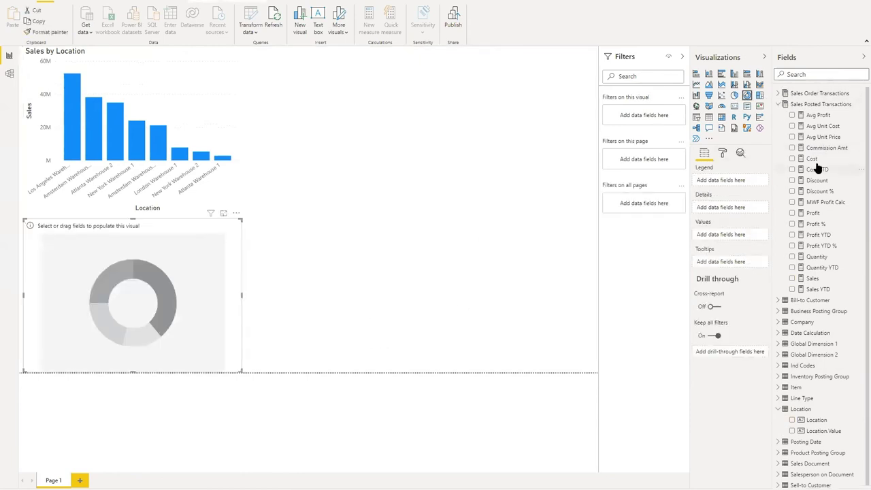
click(832, 226)
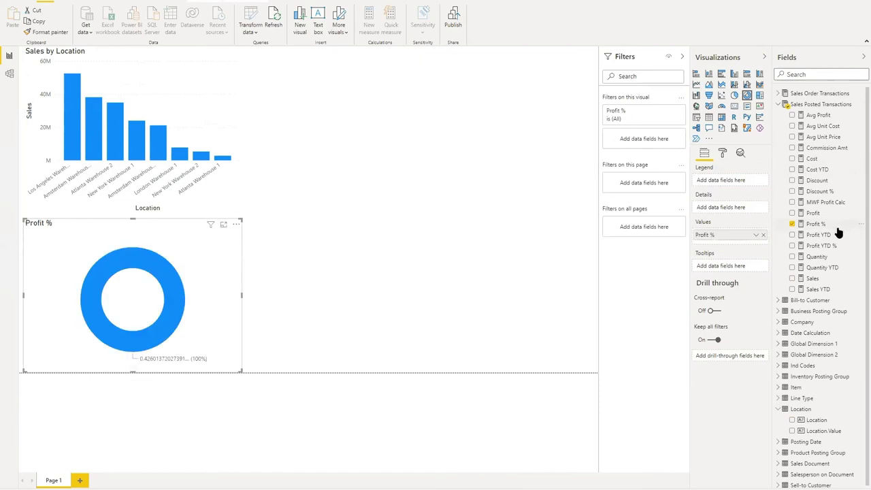
Try Inventory Posting Group as the donut chart's legend, then replace it with Item Category from the Item by Category hierarchy
click(777, 385)
scroll(812, 361, down, 1)
click(793, 351)
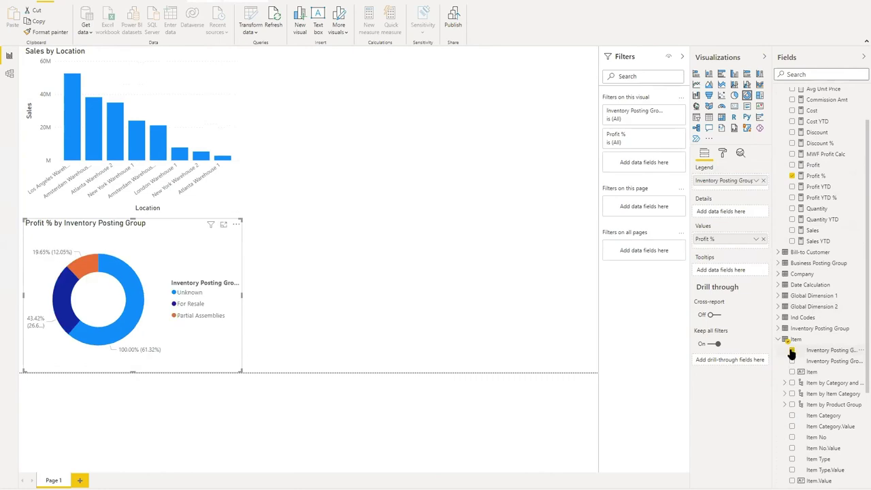
click(793, 351)
click(800, 382)
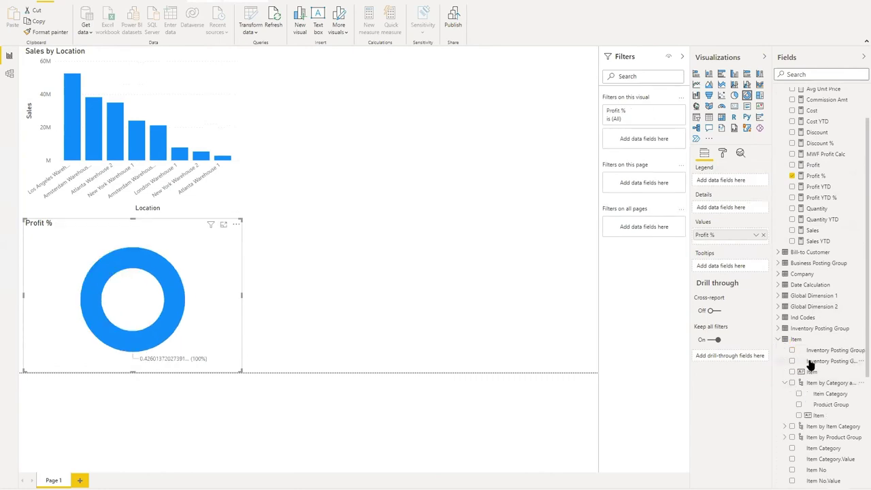
scroll(804, 377, down, 1)
click(799, 347)
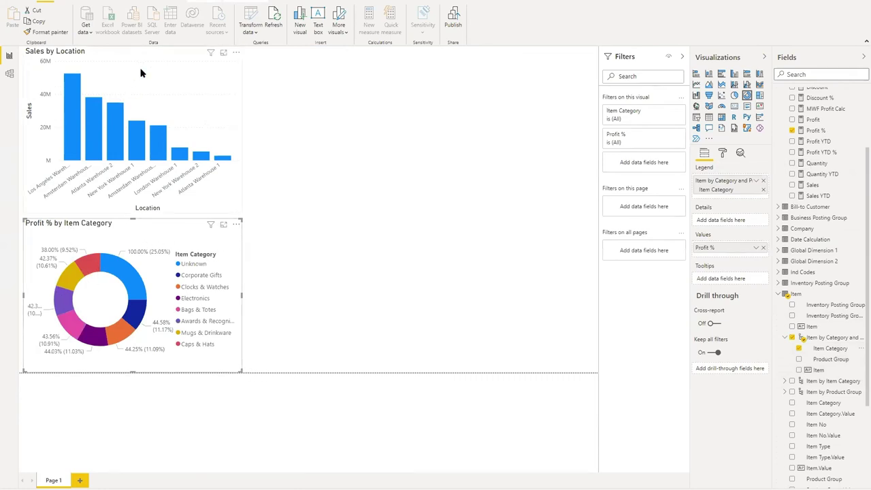
click(394, 74)
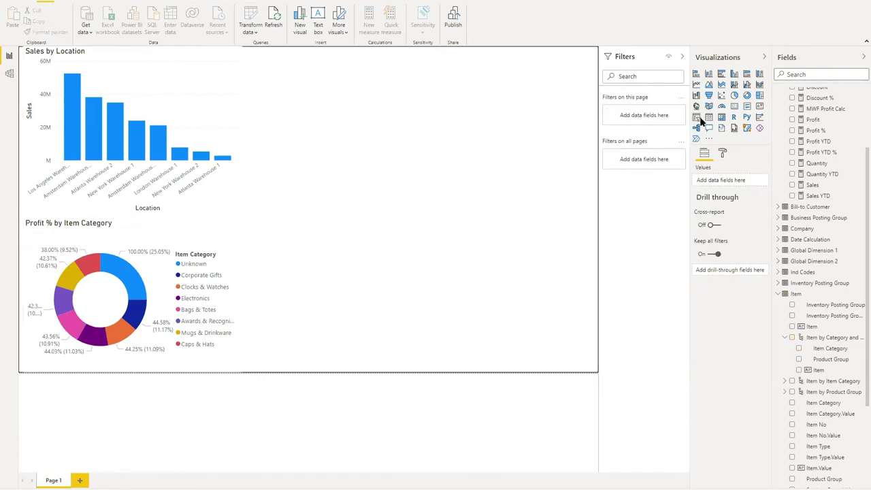
Add a map beside the column chart, widen it to the page edge, and plot Profit % by the Sell-to Customer City
click(696, 106)
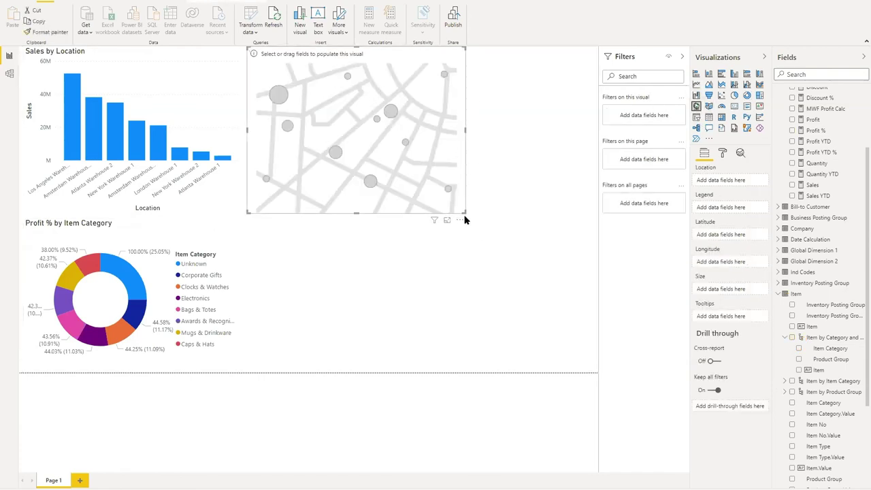
drag(607, 210, 599, 209)
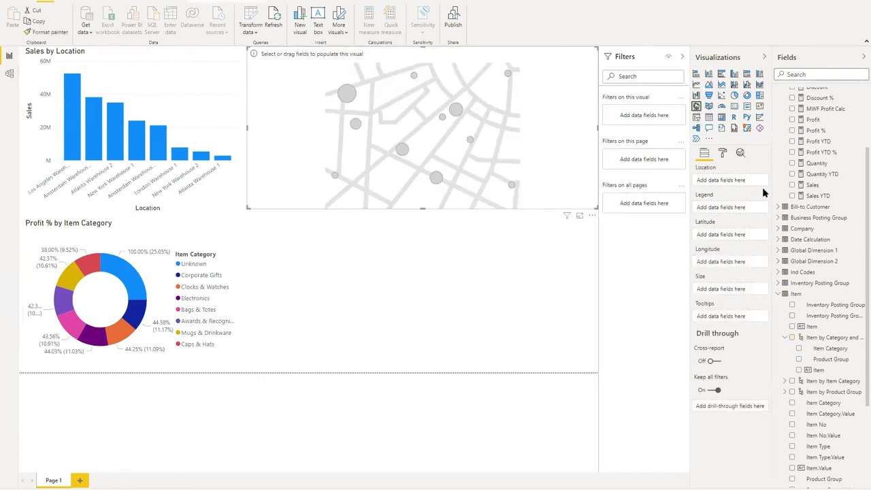
click(792, 130)
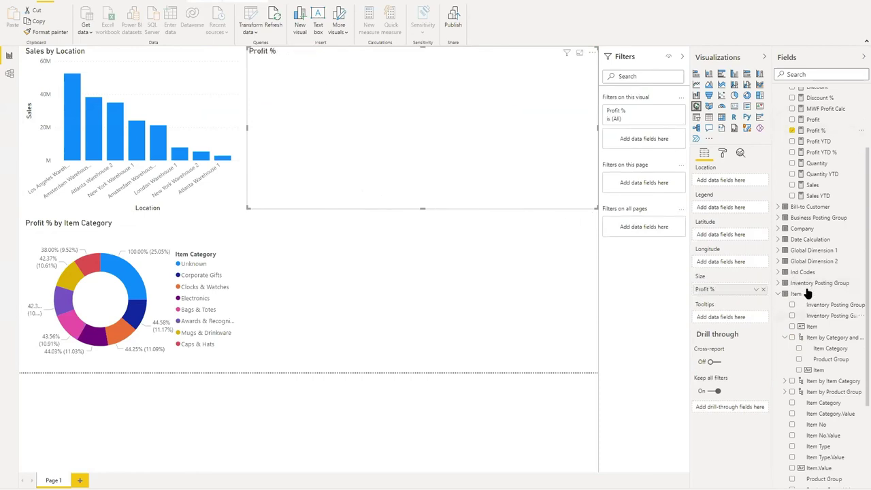
scroll(807, 313, down, 4)
click(778, 483)
scroll(783, 453, down, 5)
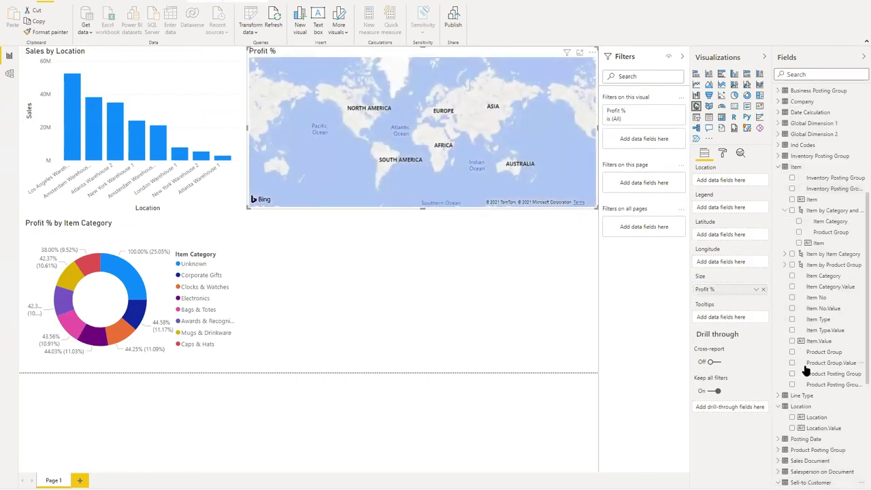
click(792, 377)
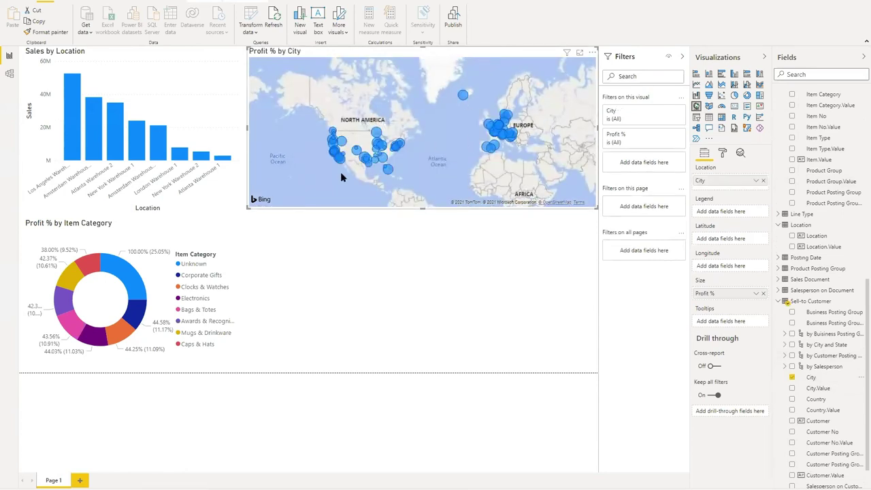
Examine the map's United States cities, cross-filtering the other charts by Nashville and by the large bubble north of it
scroll(381, 170, up, 3)
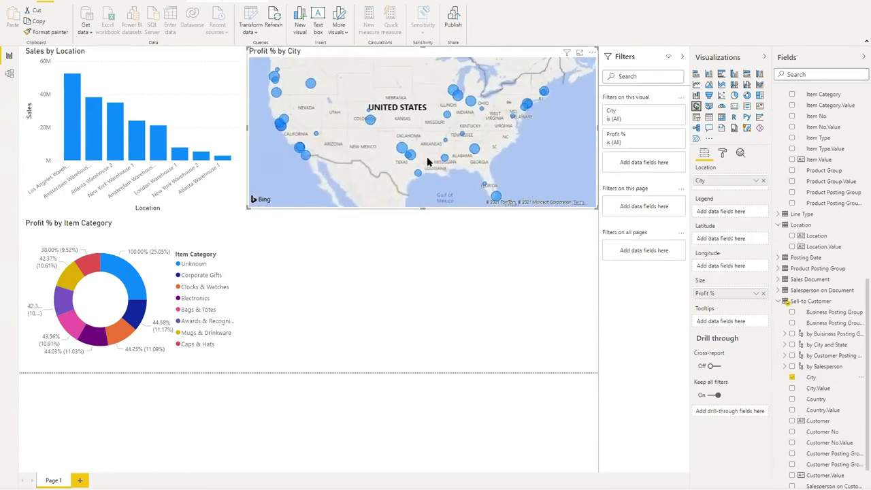
scroll(492, 113, up, 5)
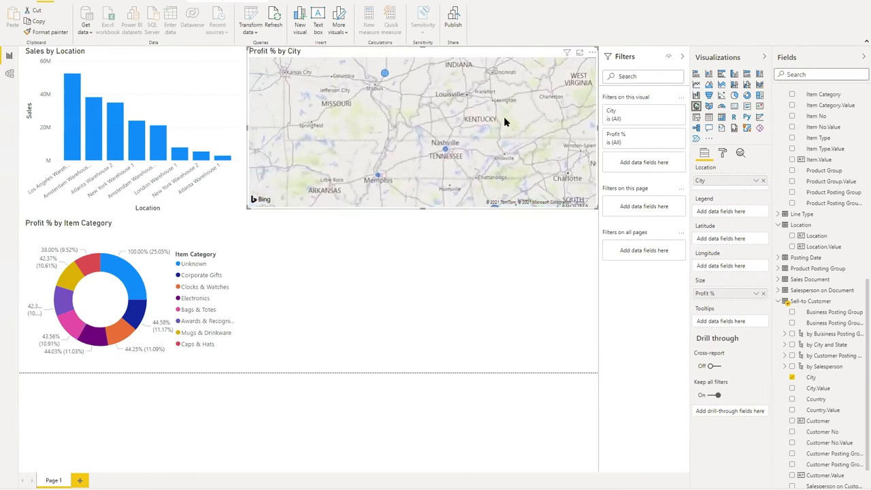
click(444, 149)
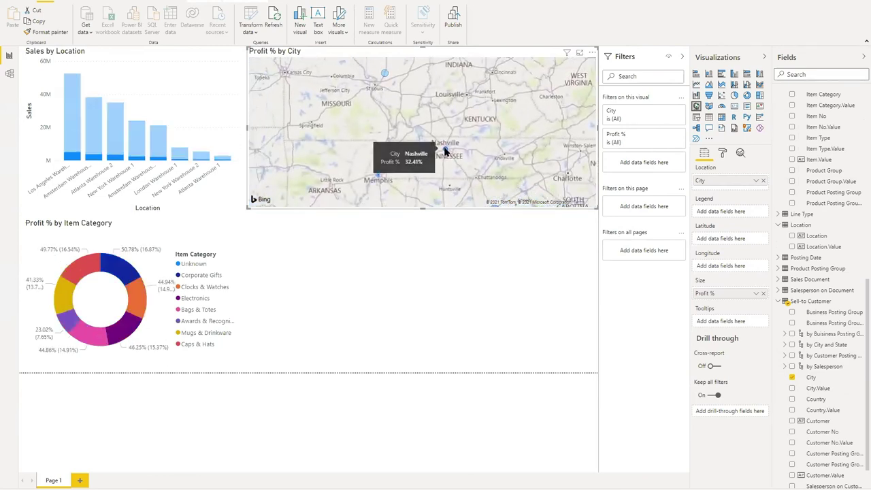
click(444, 149)
scroll(490, 113, down, 3)
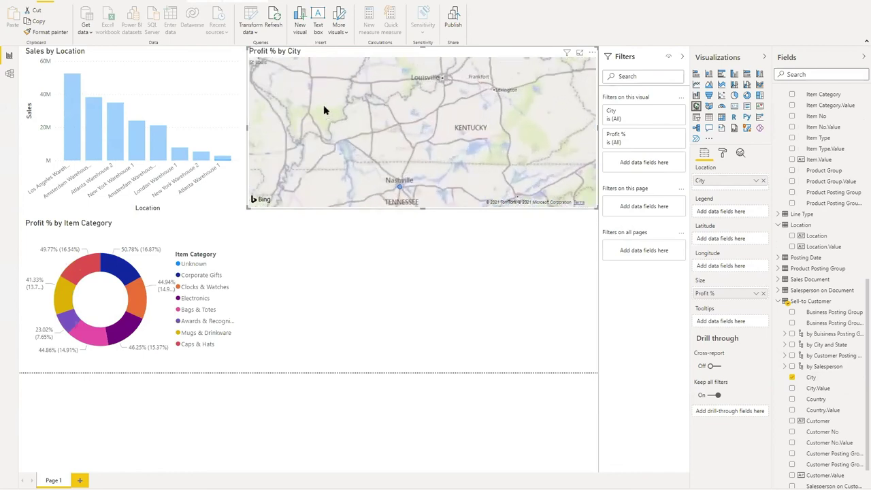
click(360, 71)
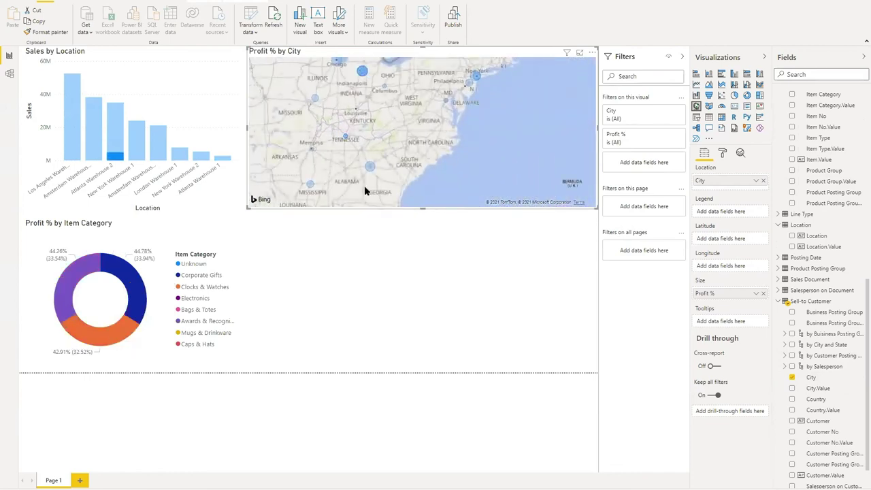
Add a slicer as a new visual on the empty part of the report page
click(408, 272)
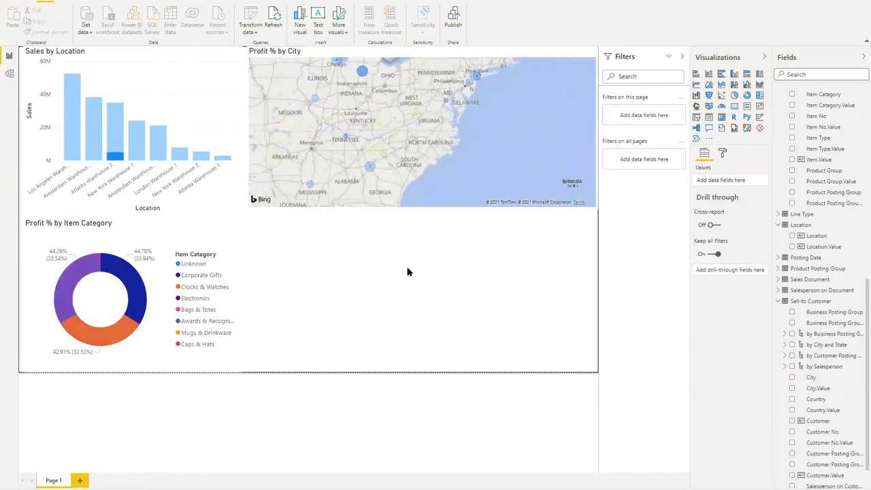
click(698, 121)
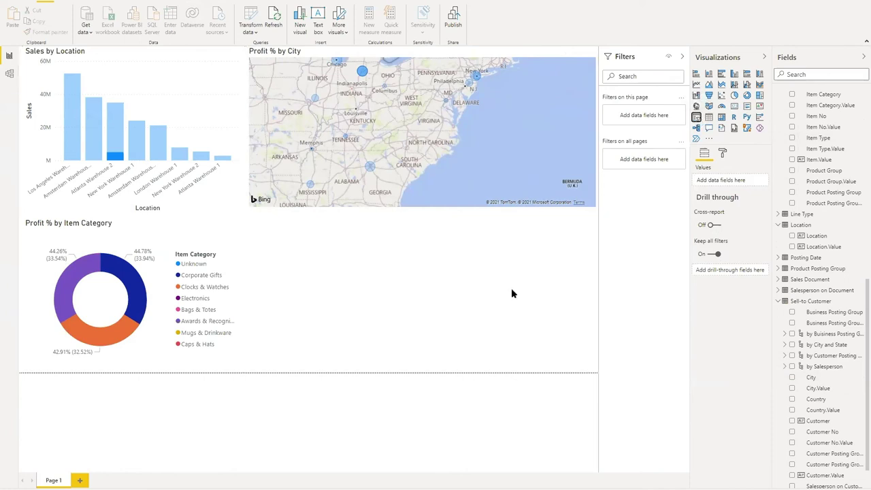